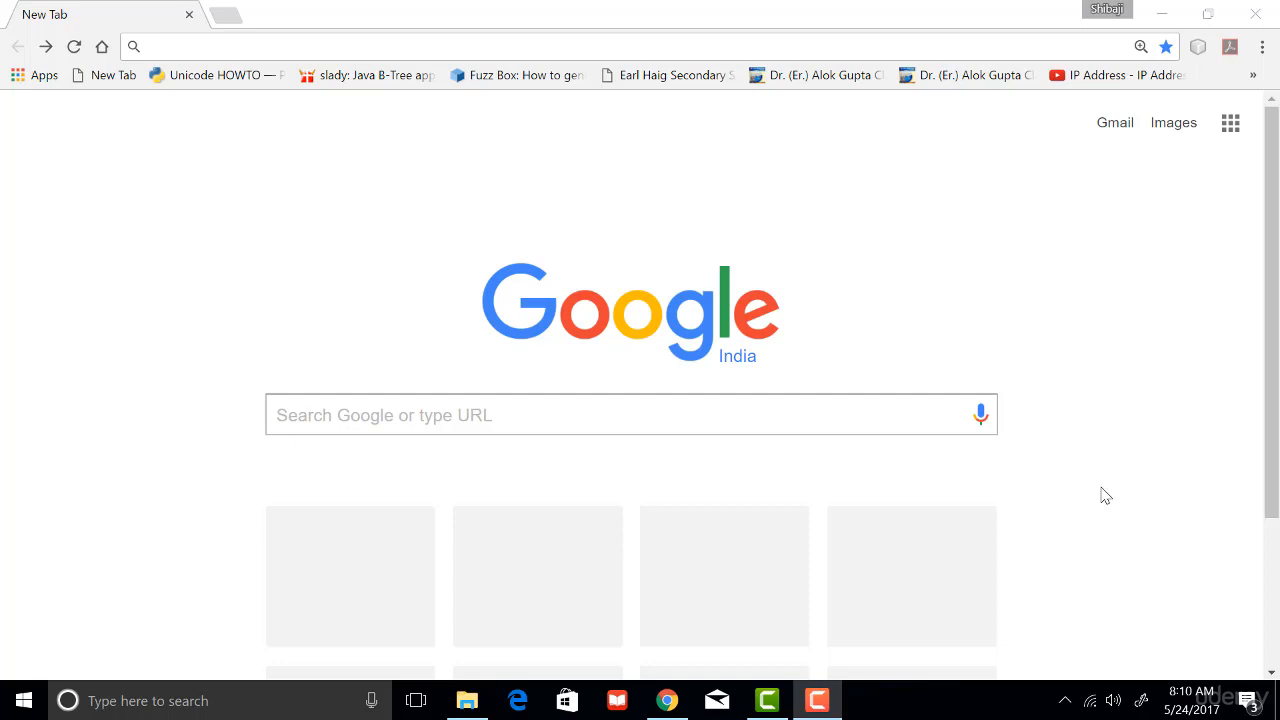
pyautogui.click(520, 46)
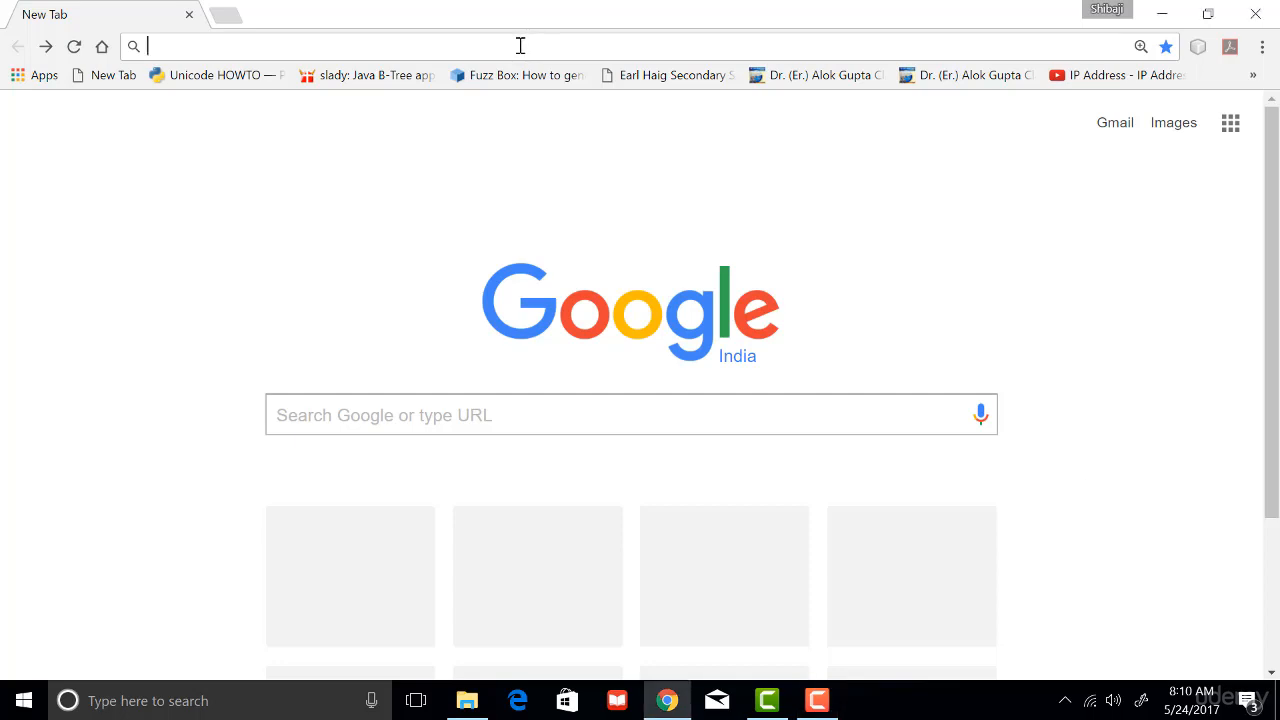
pyautogui.write('download codeblocks')
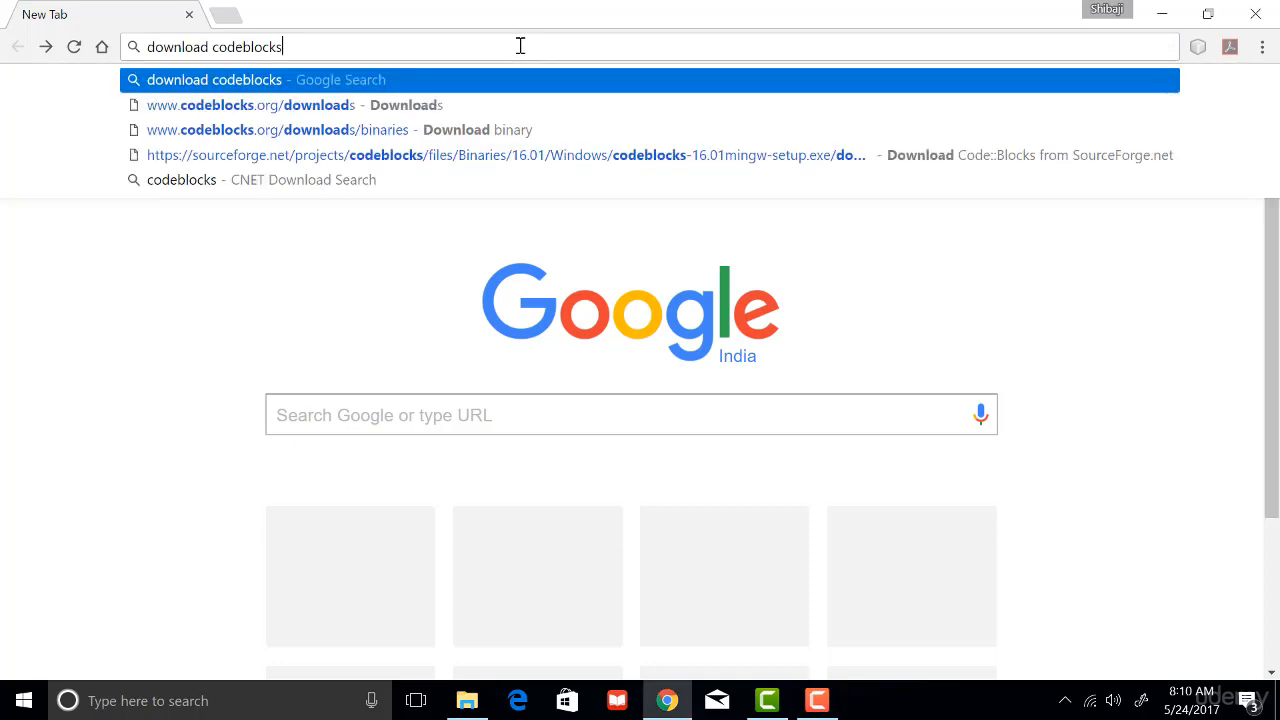
pyautogui.press('Return')
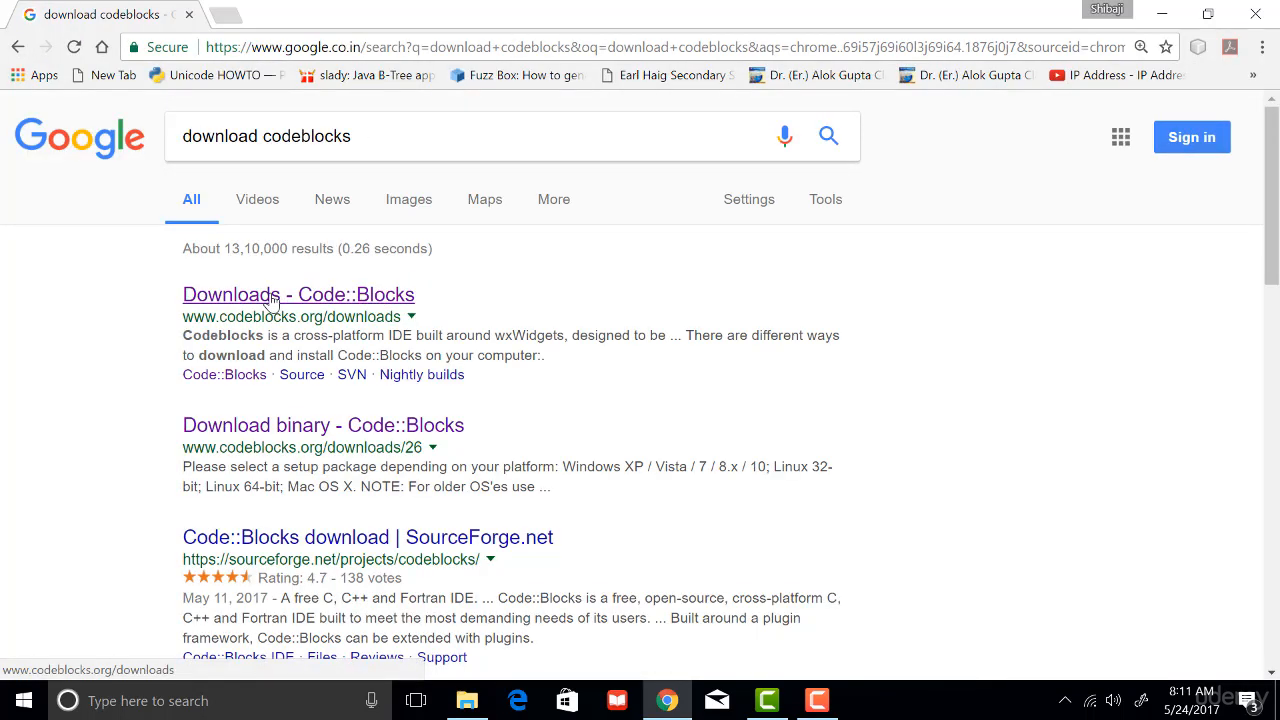
pyautogui.moveTo(183, 317); pyautogui.dragTo(410, 318)
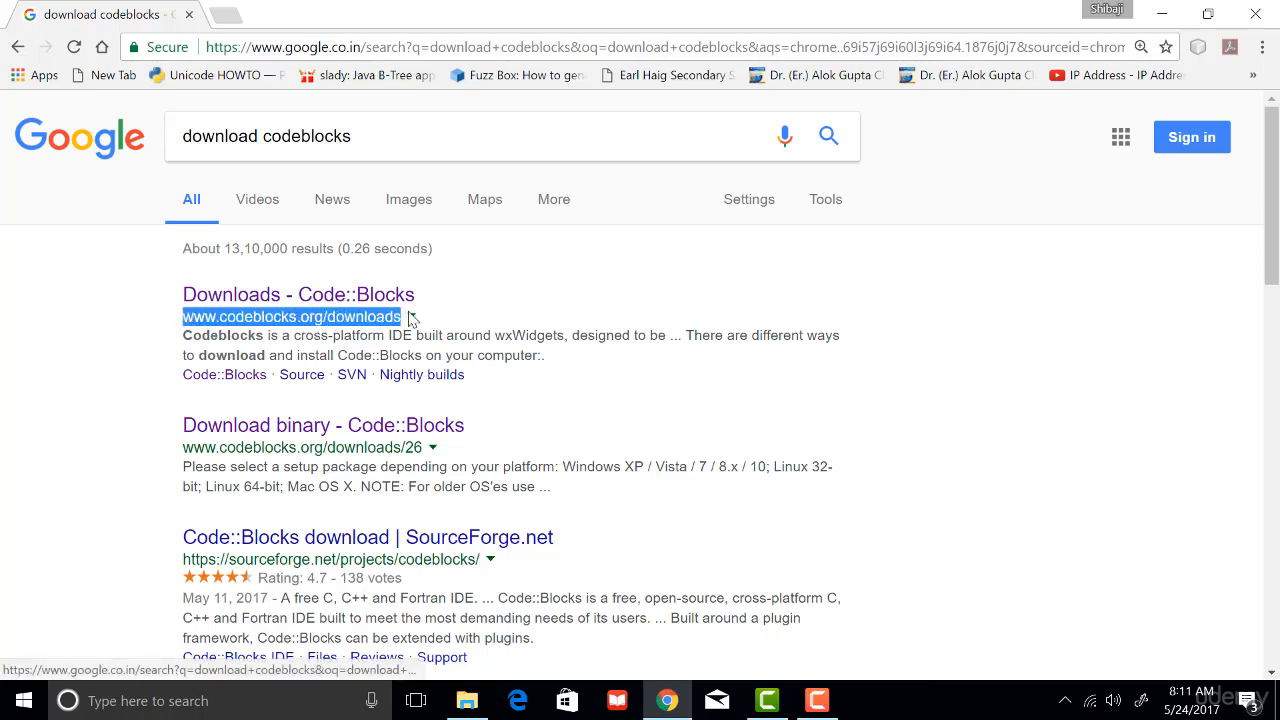
pyautogui.click(381, 300)
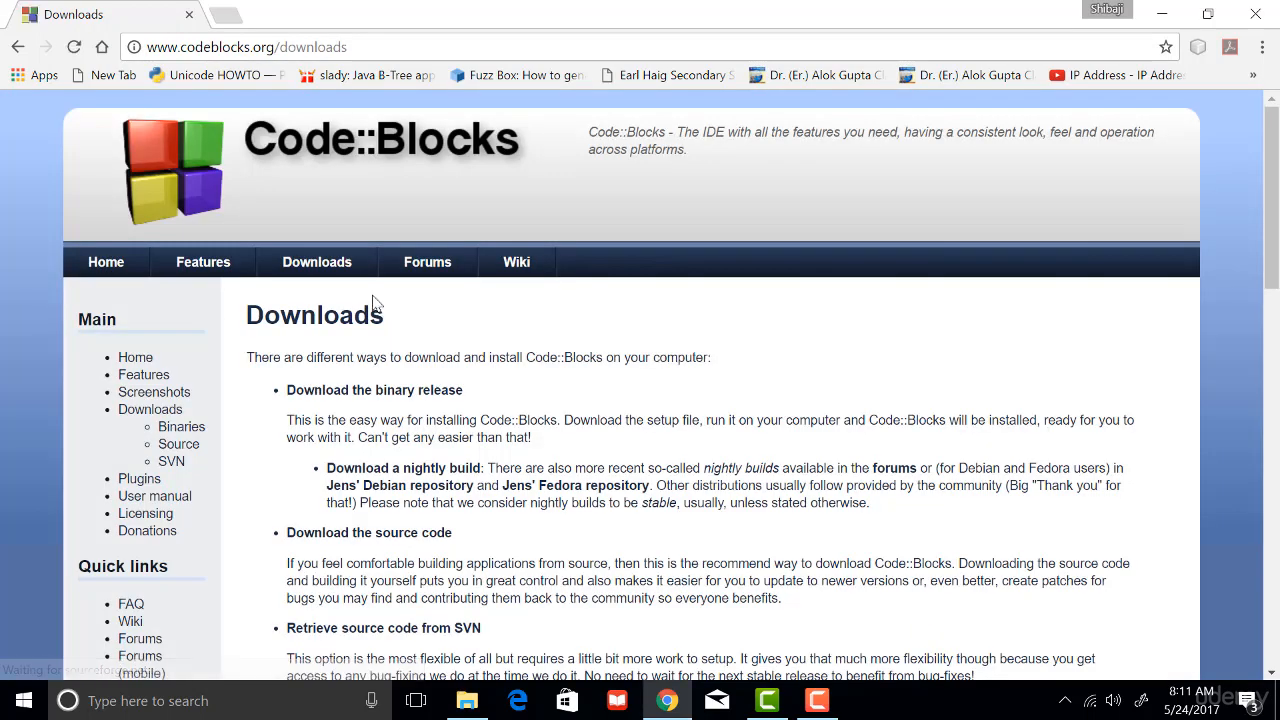
# - Open the Binaries download page and locate codeblocks-16.01mingw-setup.exe in the Windows XP / Vista / 7 / 8.x / 10 section
pyautogui.click(198, 432)
pyautogui.scroll(-3, 466, 443)
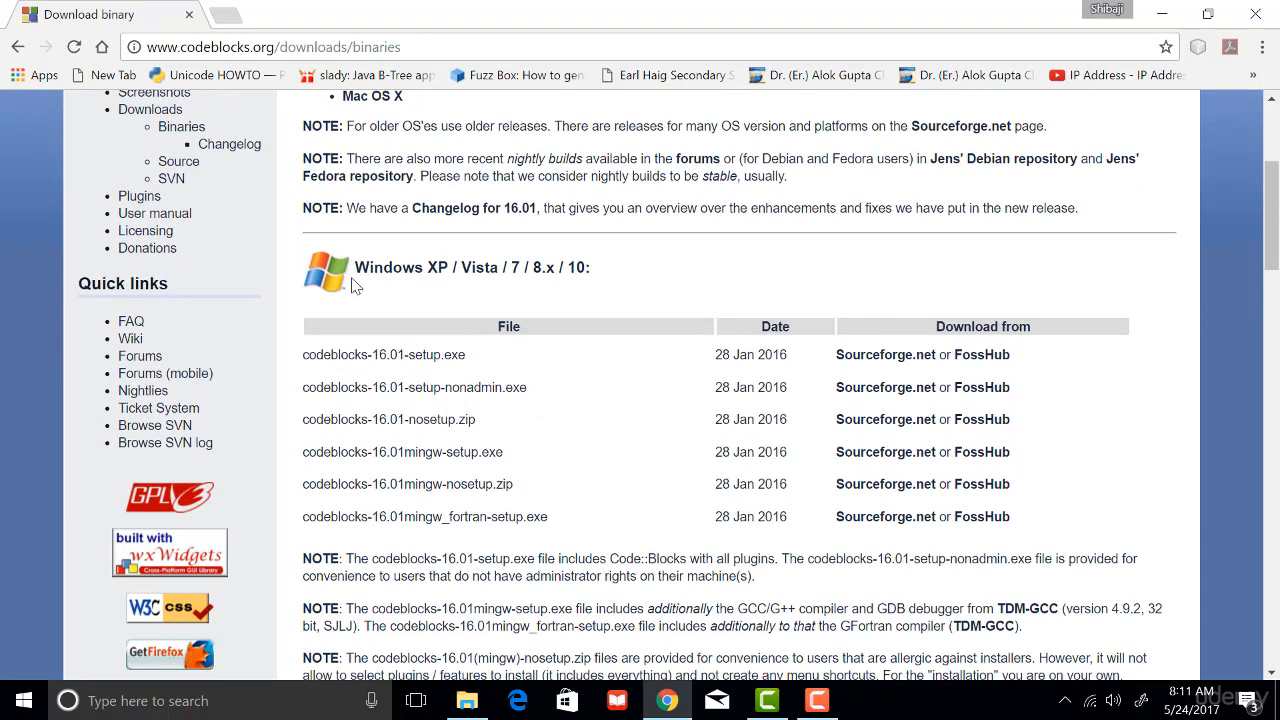
pyautogui.moveTo(355, 268); pyautogui.dragTo(603, 266)
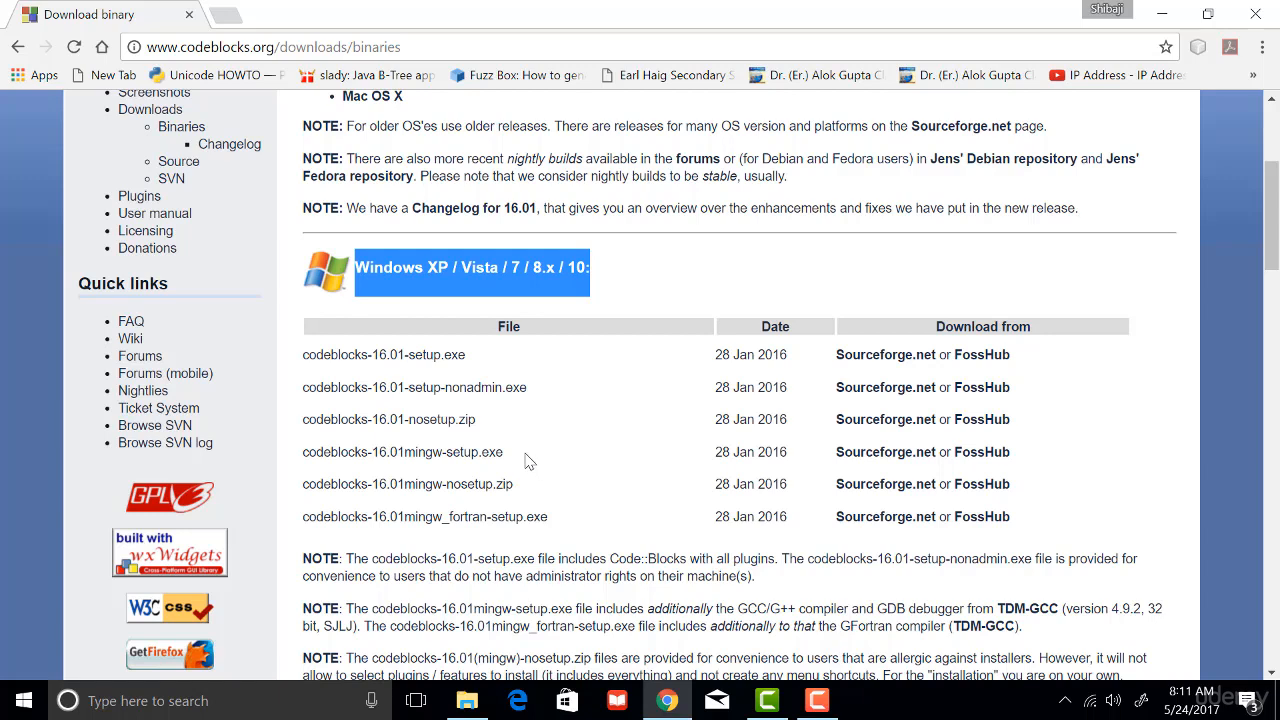
pyautogui.moveTo(520, 458); pyautogui.dragTo(307, 460)
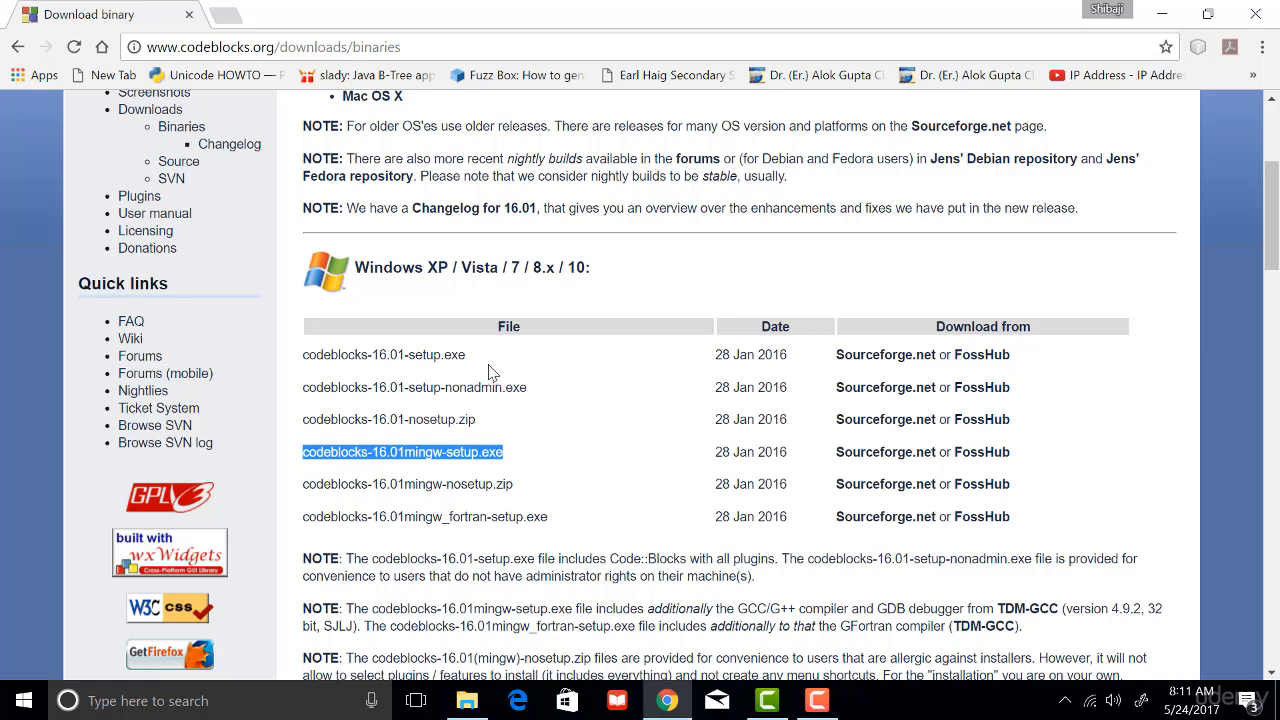
pyautogui.moveTo(470, 355); pyautogui.dragTo(298, 355)
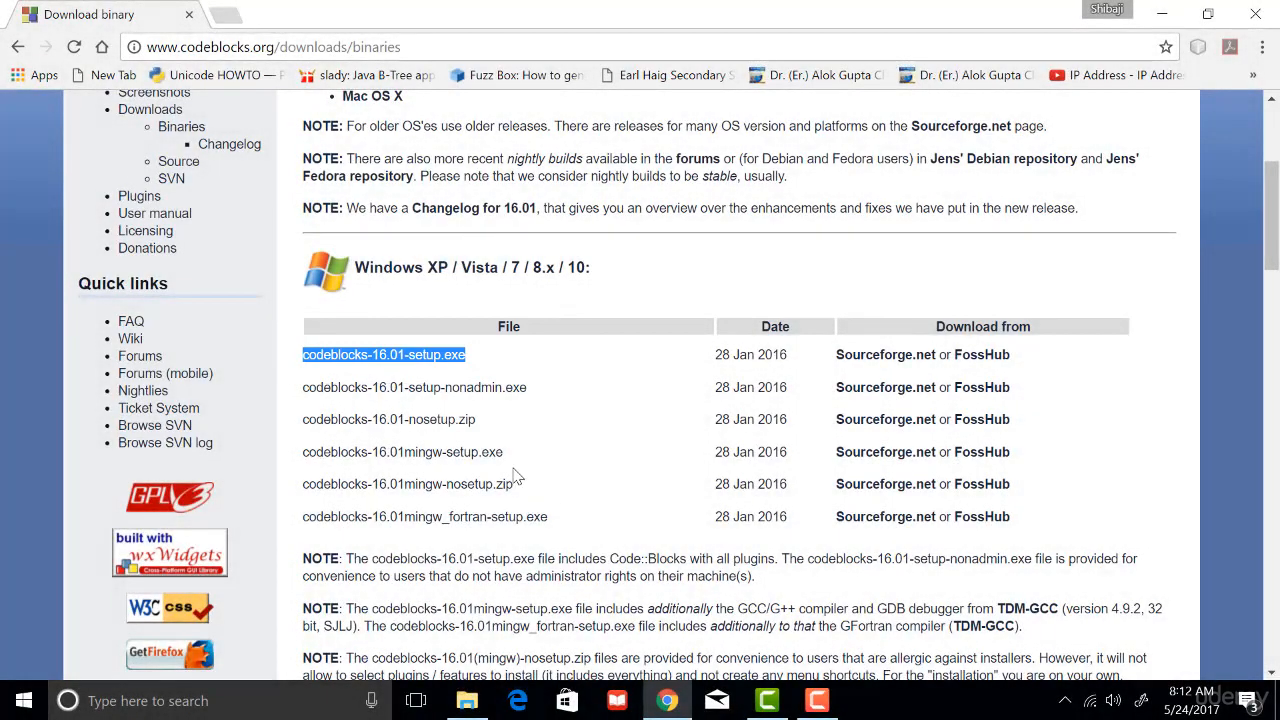
pyautogui.click(470, 456)
pyautogui.moveTo(504, 456); pyautogui.dragTo(306, 457)
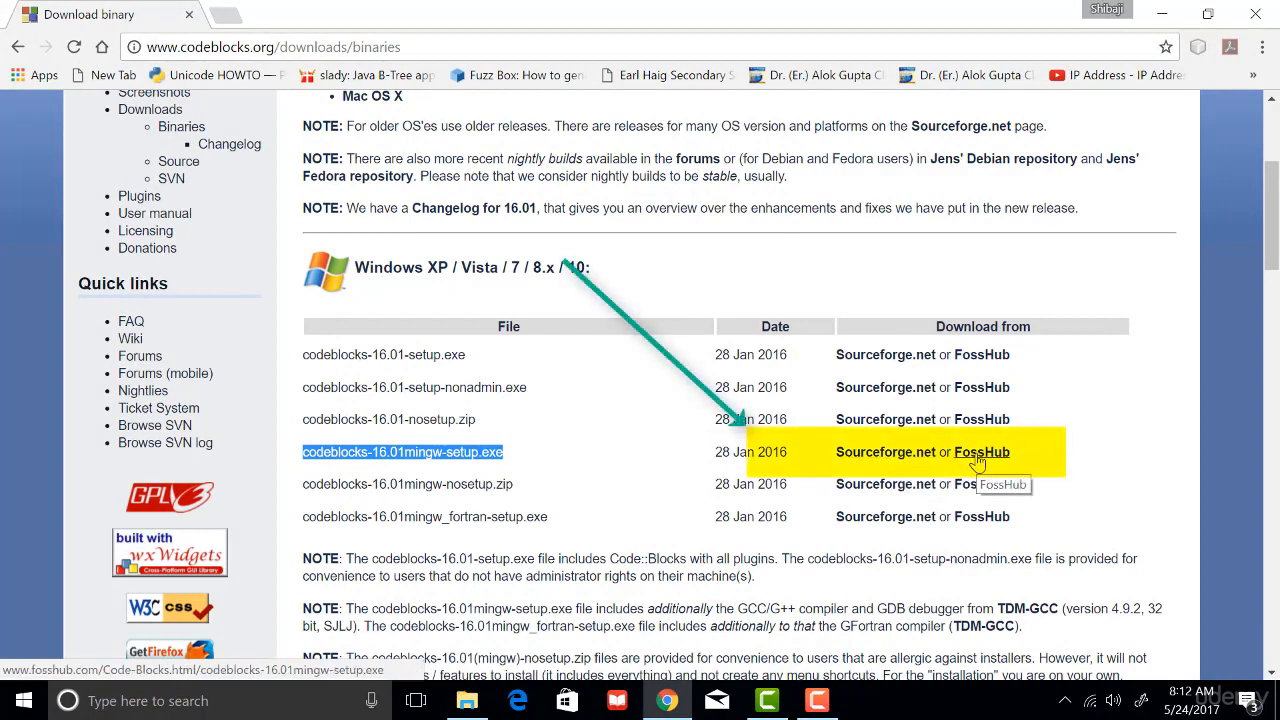
# - Download codeblocks-16.01mingw-setup.exe from Sourceforge.net and save it in the Downloads\cb1601 folder
pyautogui.click(888, 461)
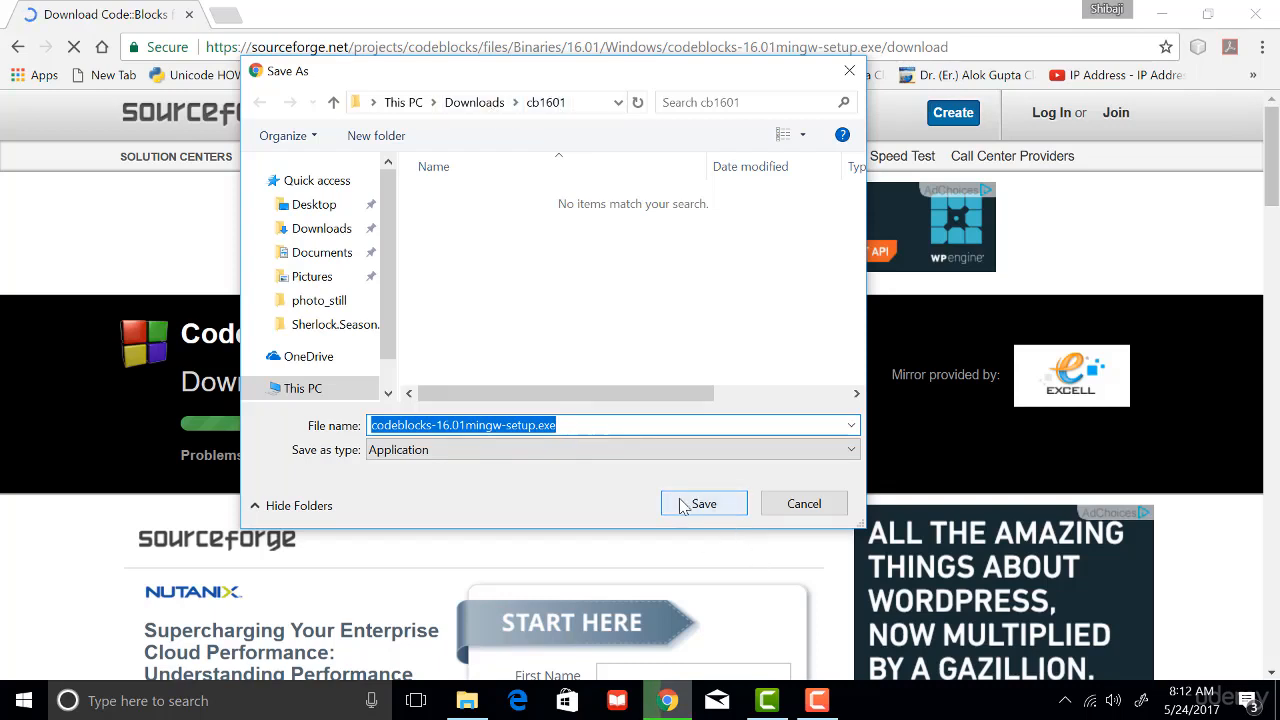
pyautogui.click(595, 425)
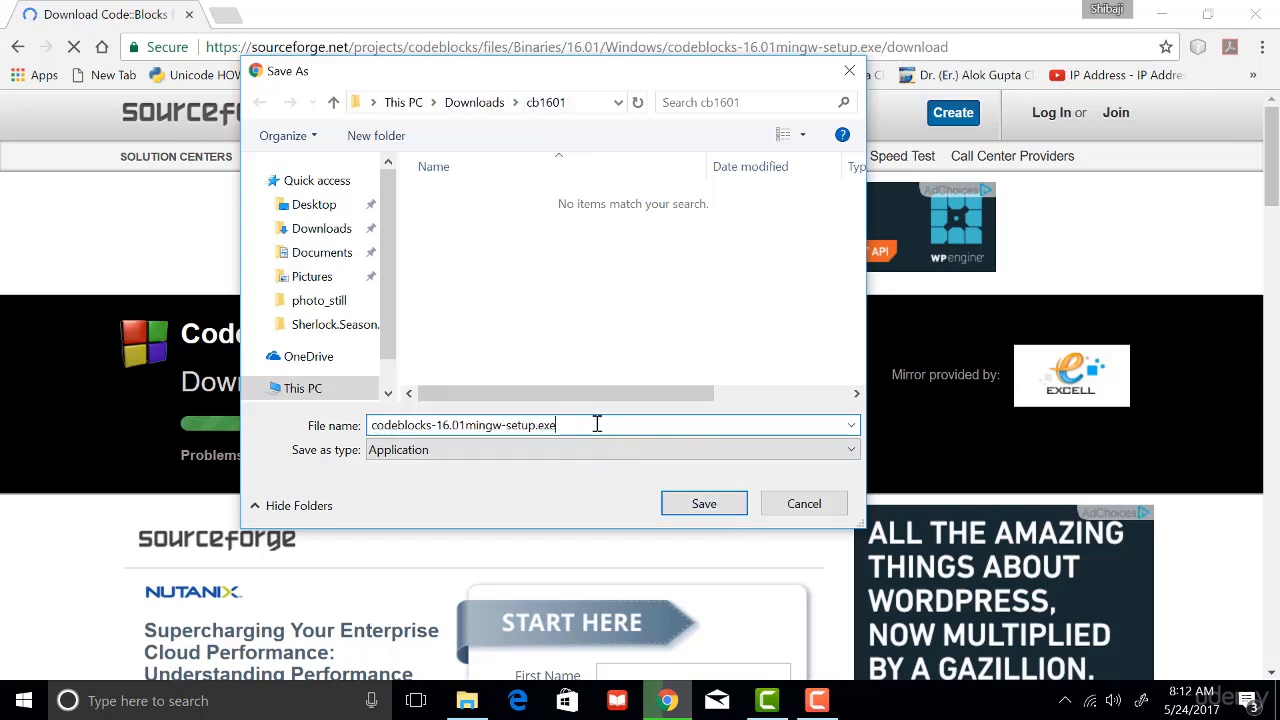
pyautogui.click(704, 504)
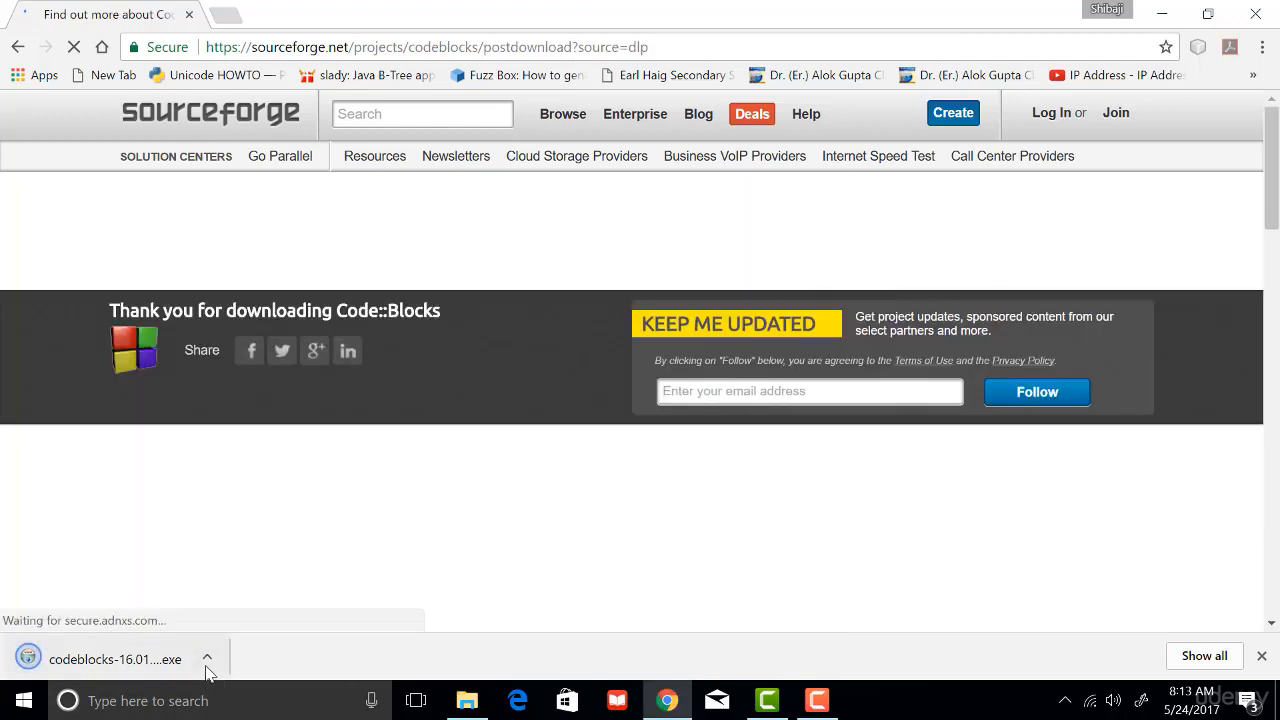
# - Show the downloaded setup file in its folder and run it as administrator
pyautogui.click(208, 673)
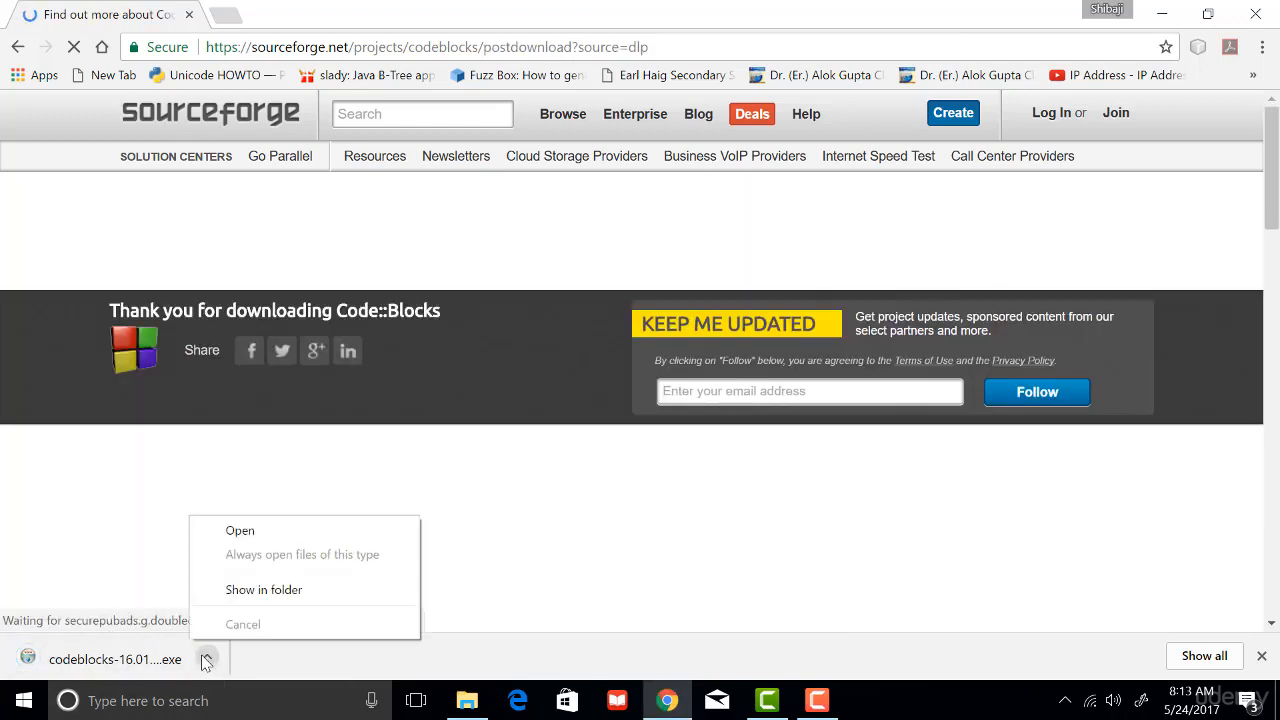
pyautogui.click(282, 598)
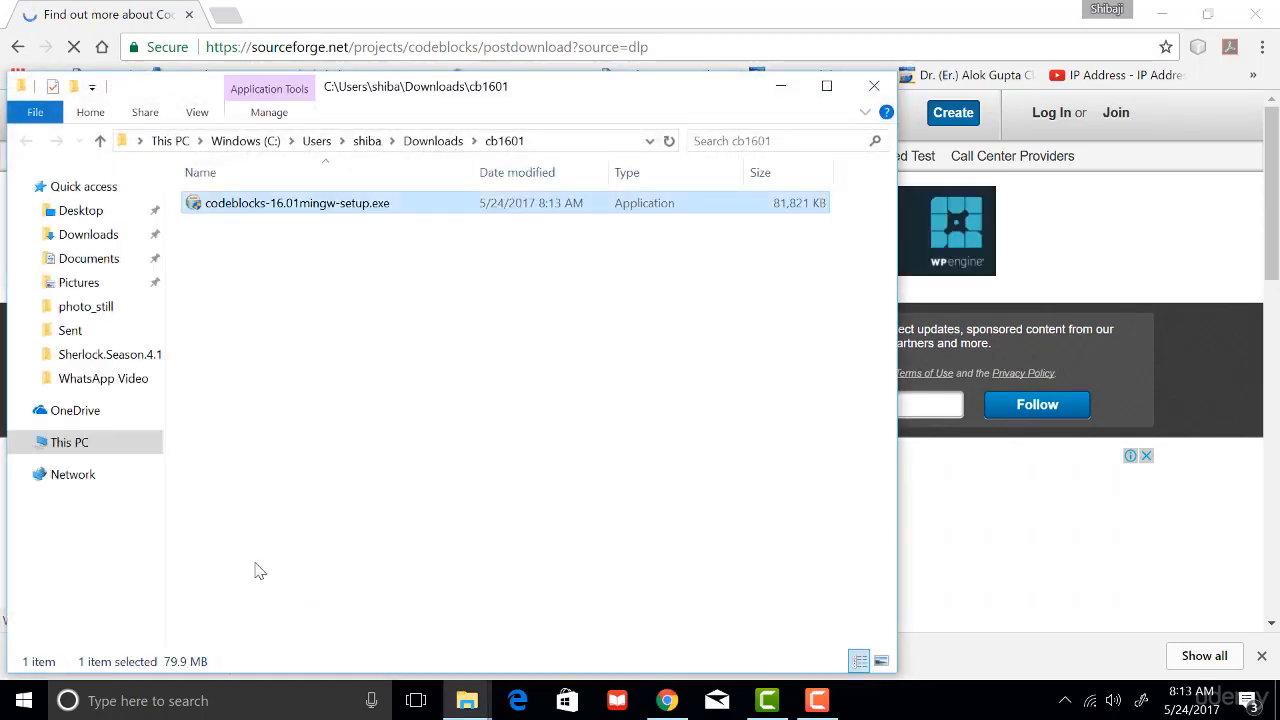
pyautogui.rightClick(283, 209)
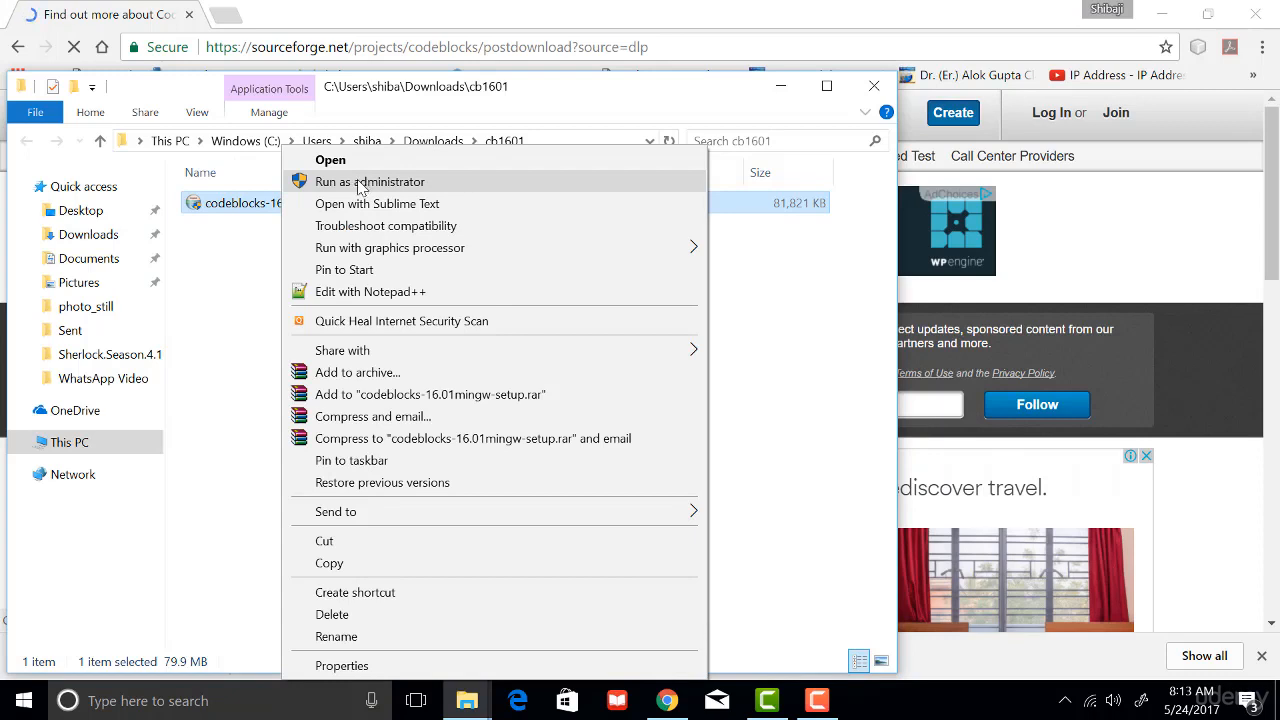
pyautogui.click(362, 182)
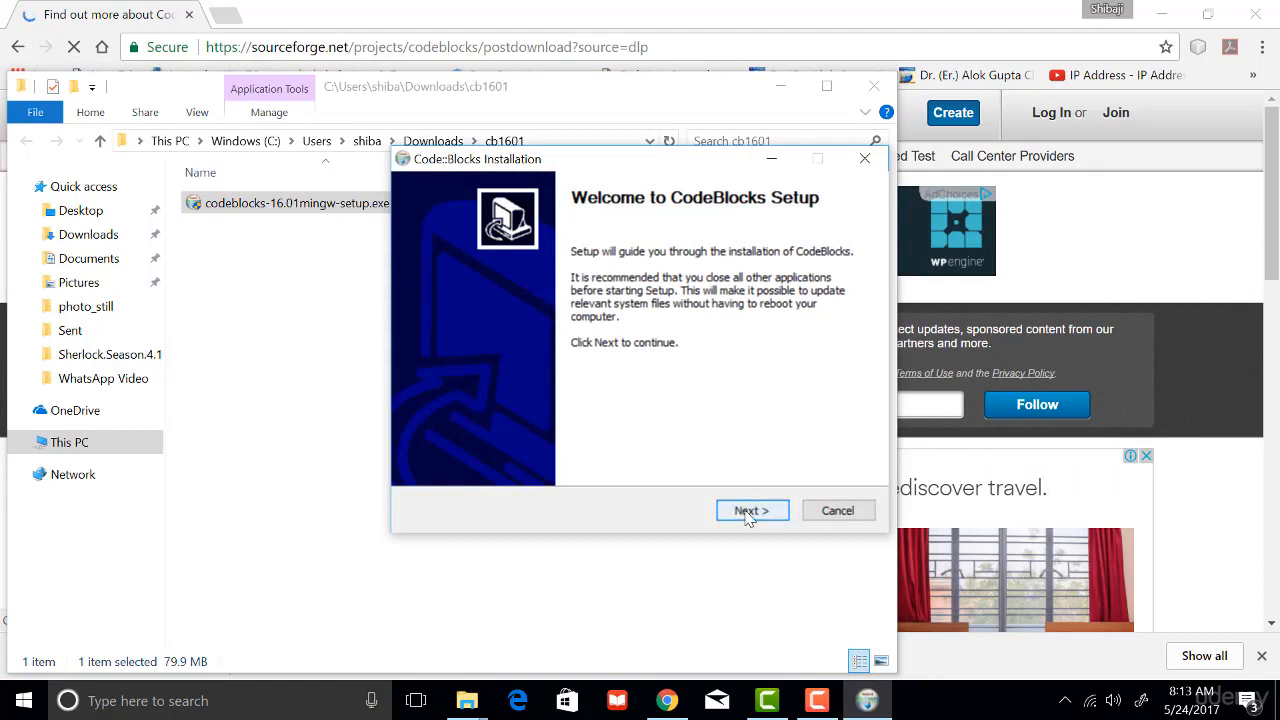
# - Accept the CodeBlocks license agreement and proceed with the full install of all components, including the MinGW Compiler Suite
pyautogui.click(749, 514)
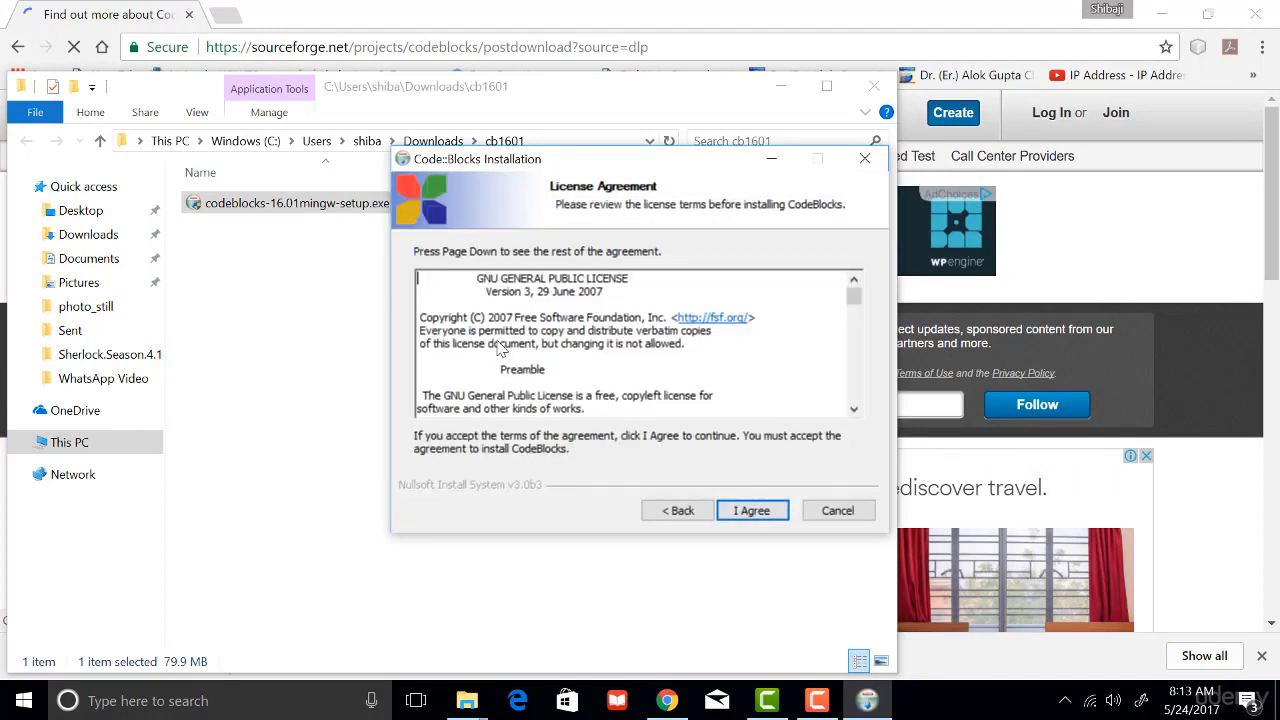
pyautogui.press('Return')
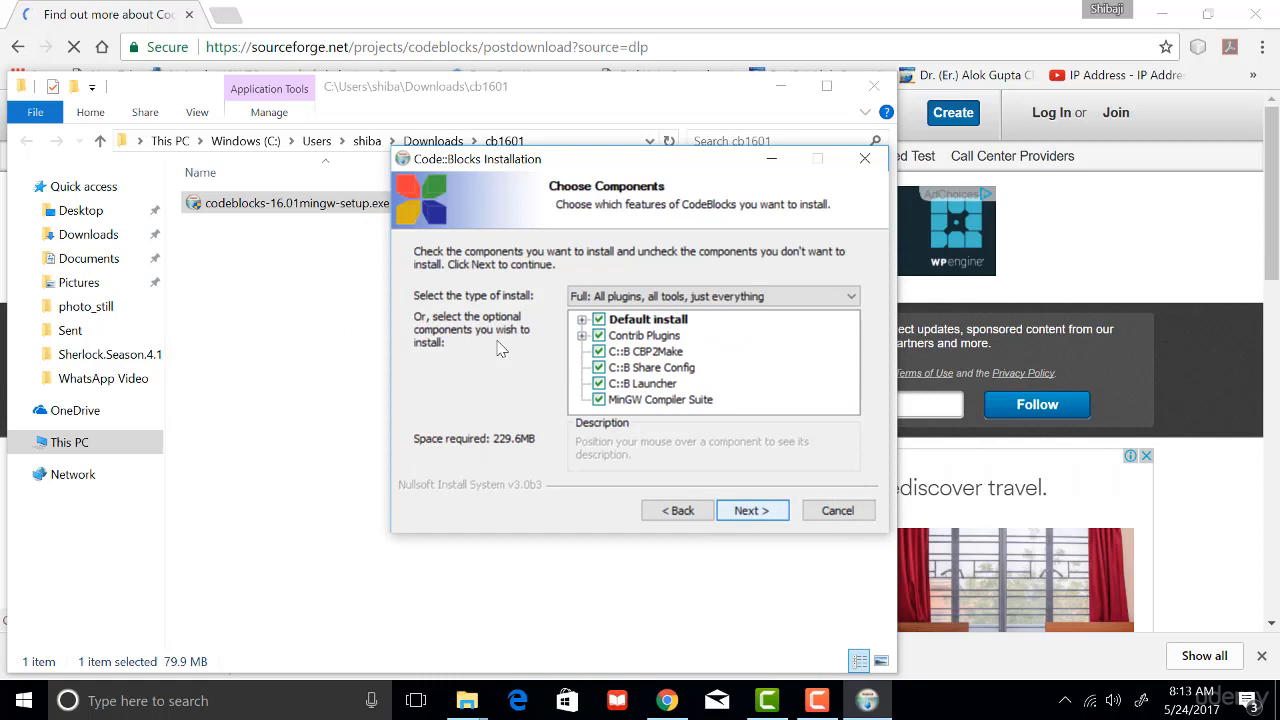
pyautogui.click(749, 511)
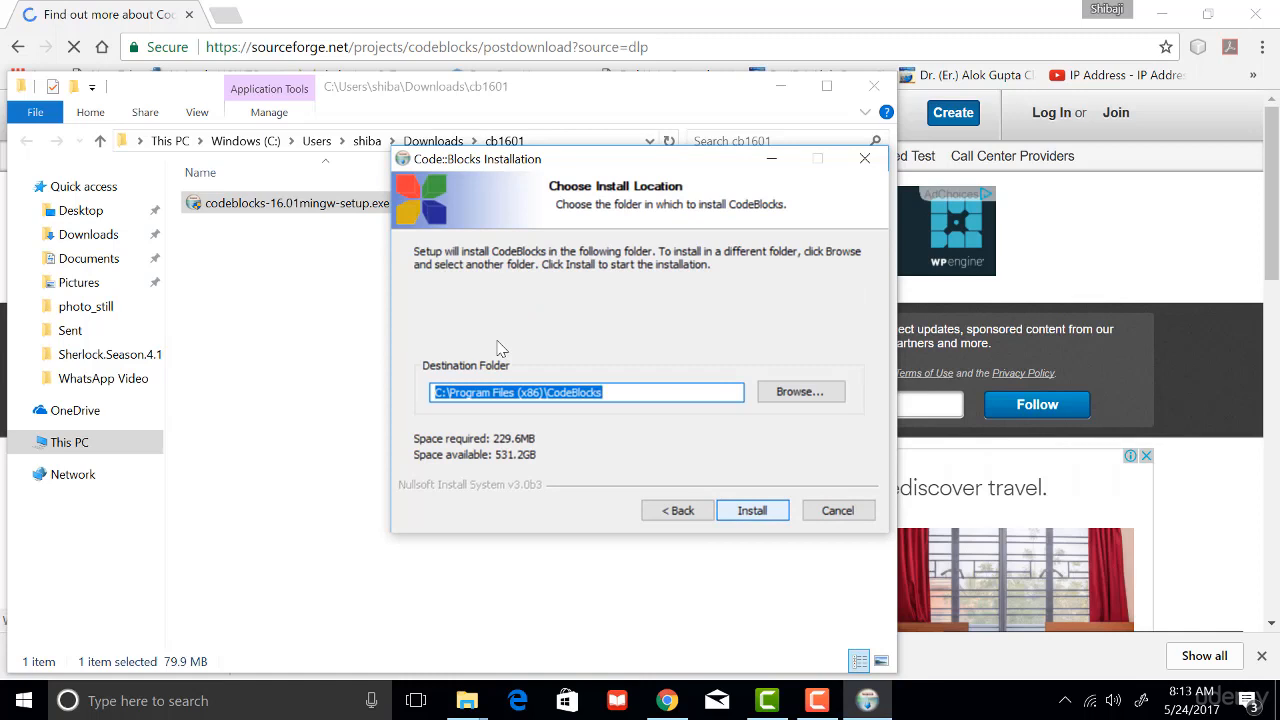
# - Keep C:\Program Files (x86)\CodeBlocks as the destination folder and start the installation
pyautogui.click(619, 391)
pyautogui.moveTo(650, 393); pyautogui.dragTo(430, 393)
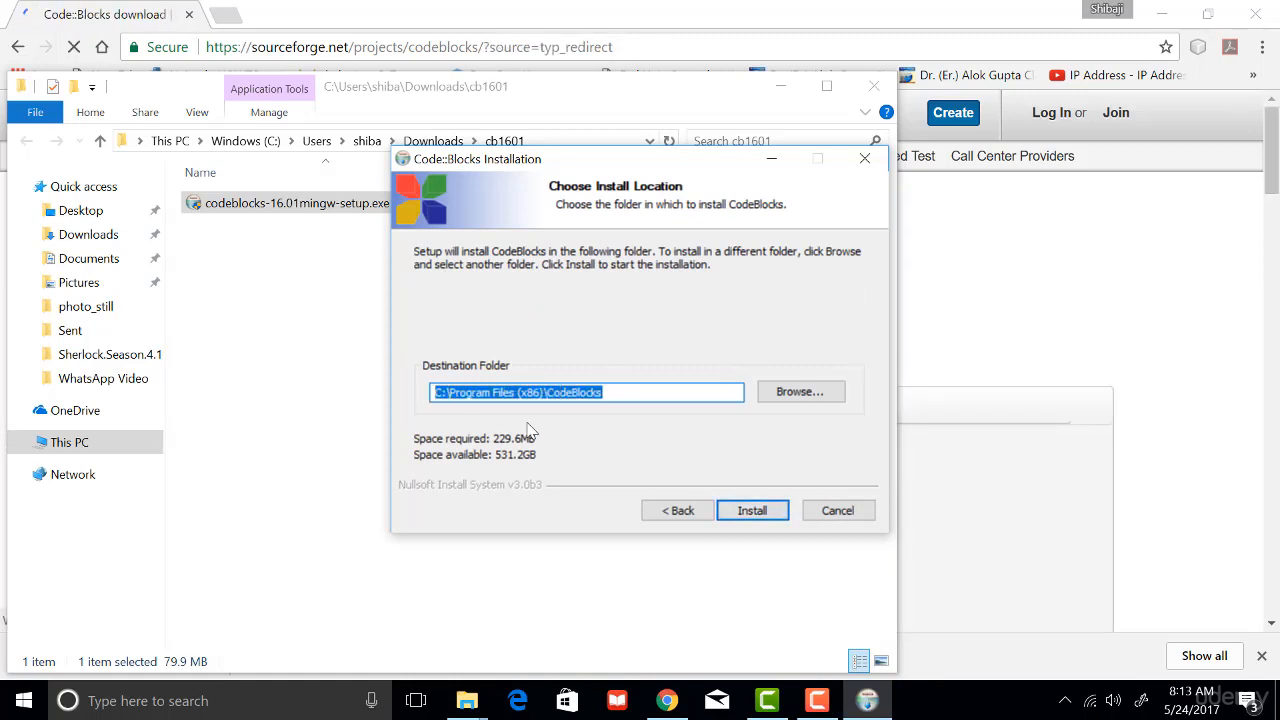
pyautogui.click(417, 260)
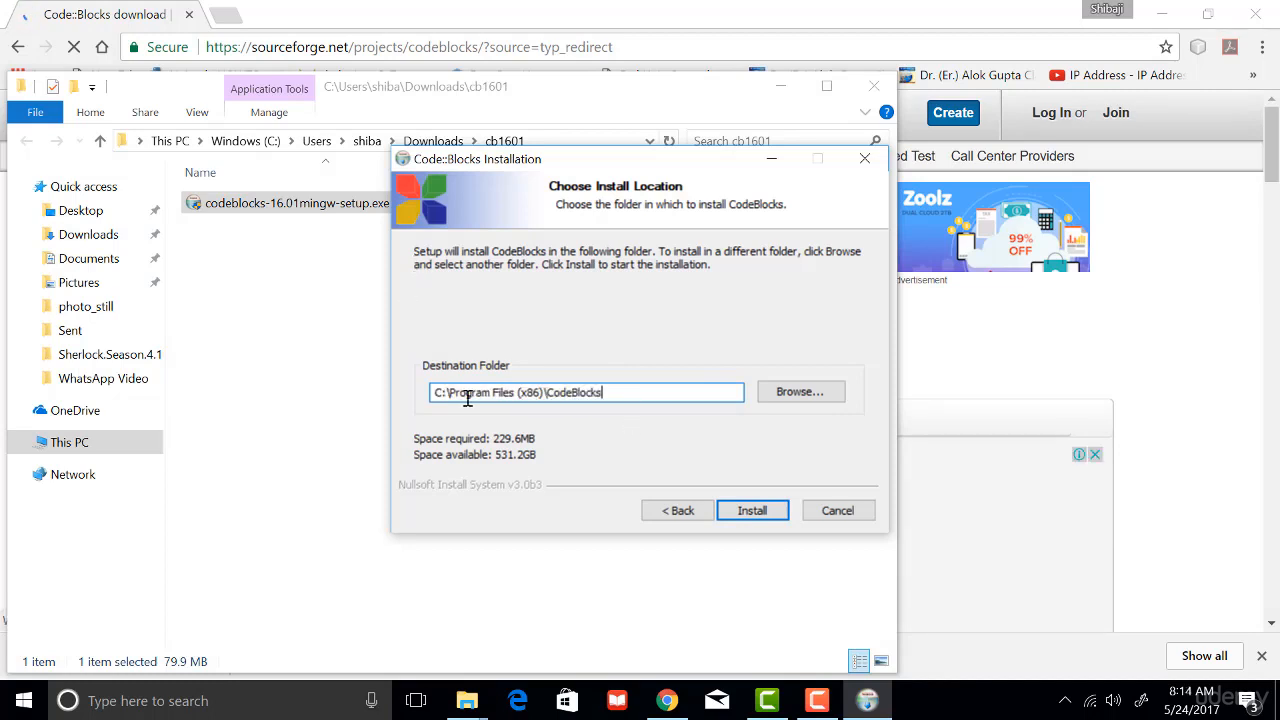
pyautogui.moveTo(449, 393); pyautogui.dragTo(537, 393)
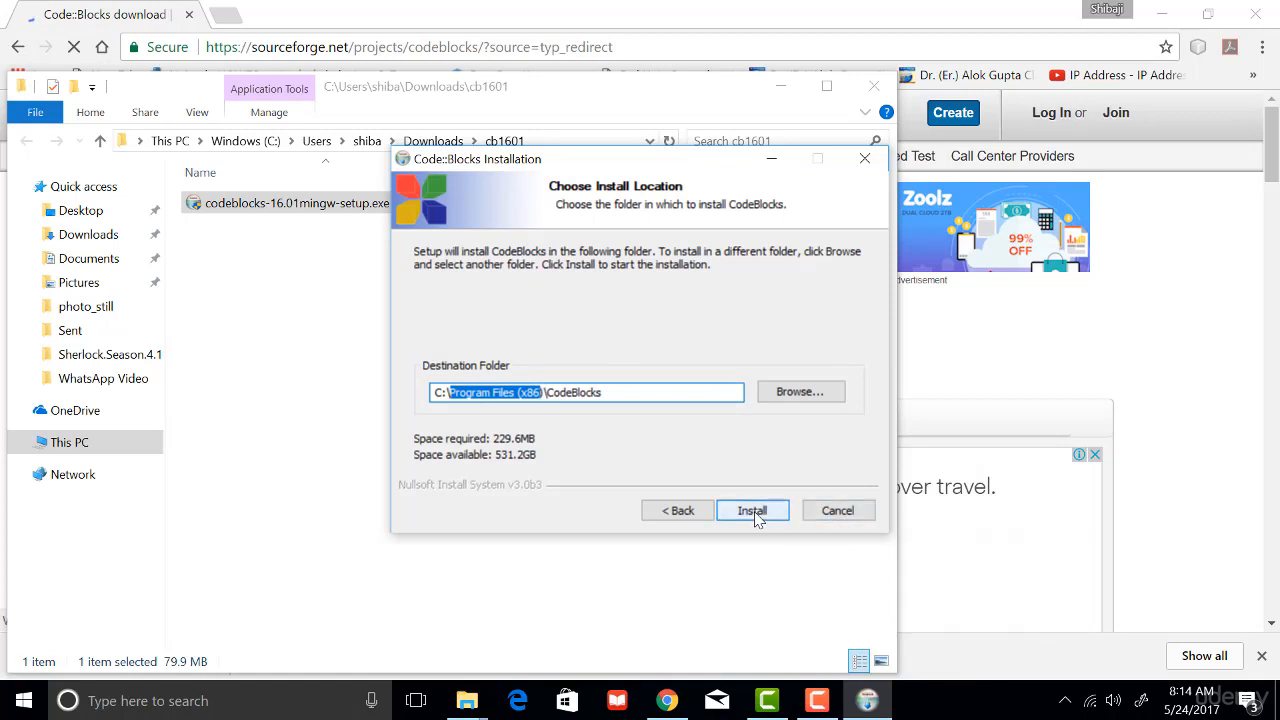
pyautogui.click(505, 350)
pyautogui.press('Return')
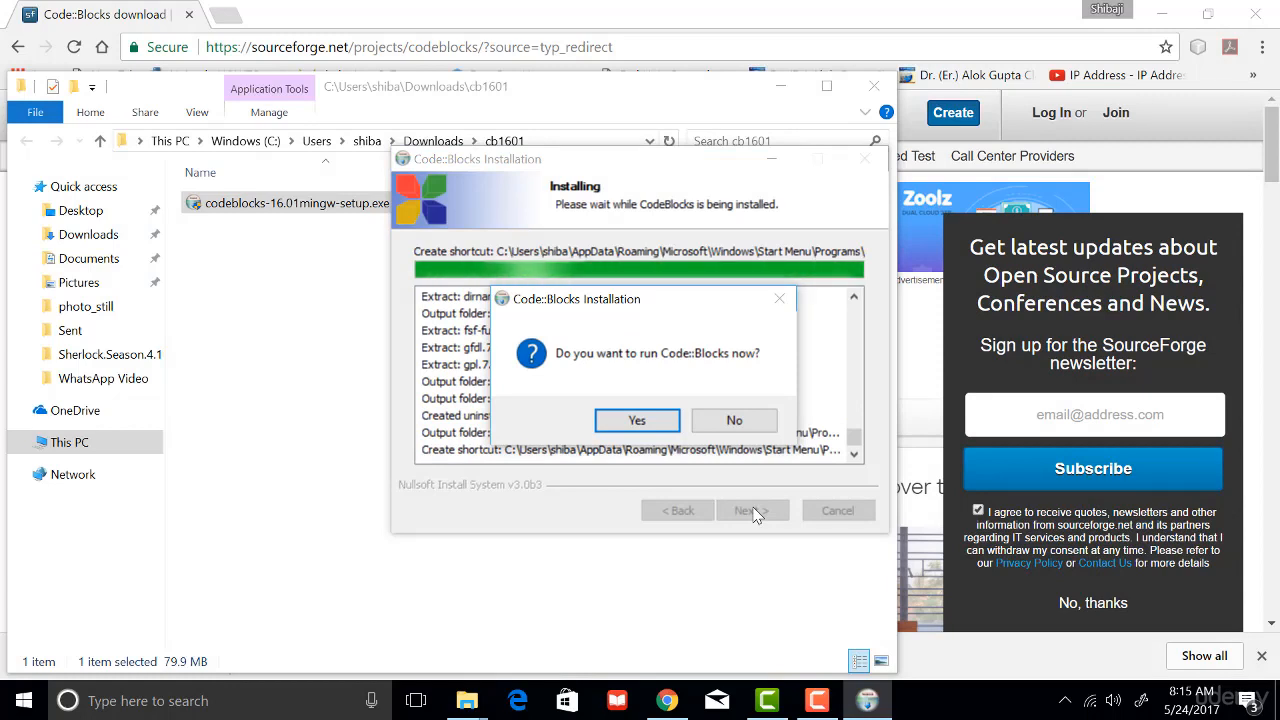
# - Choose to run Code::Blocks right away and finish the setup wizard
pyautogui.click(636, 421)
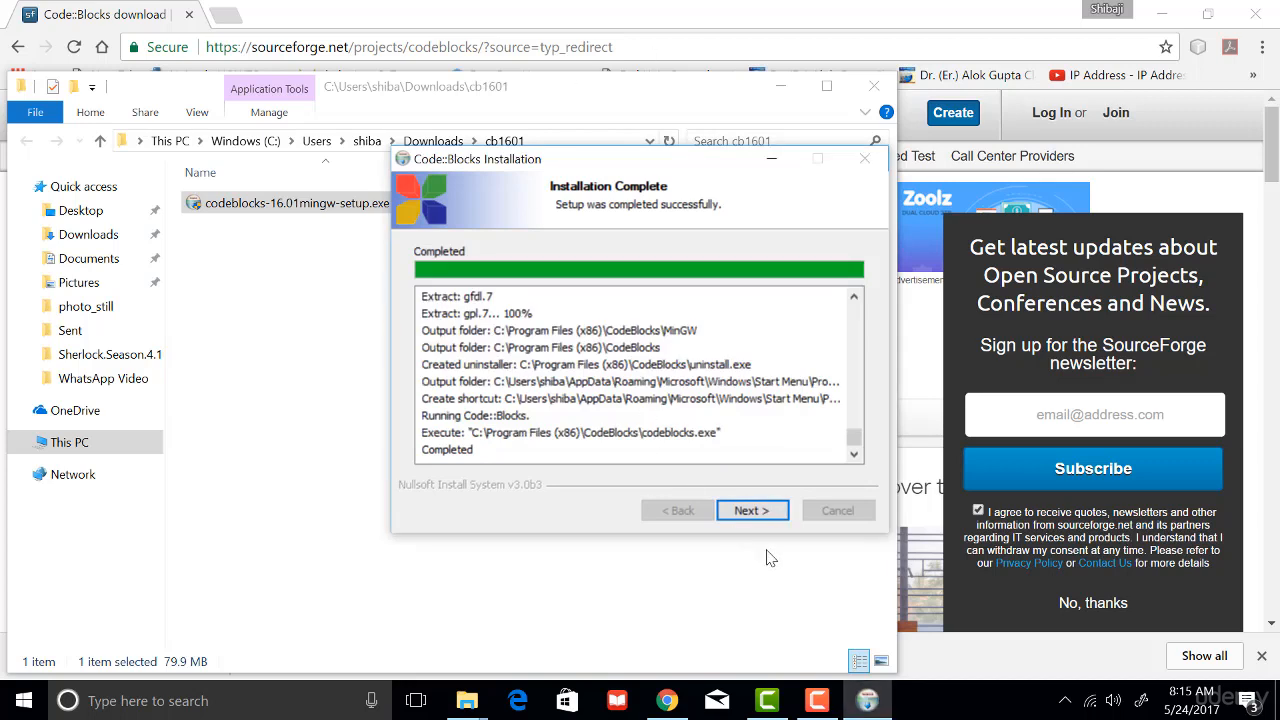
pyautogui.click(752, 511)
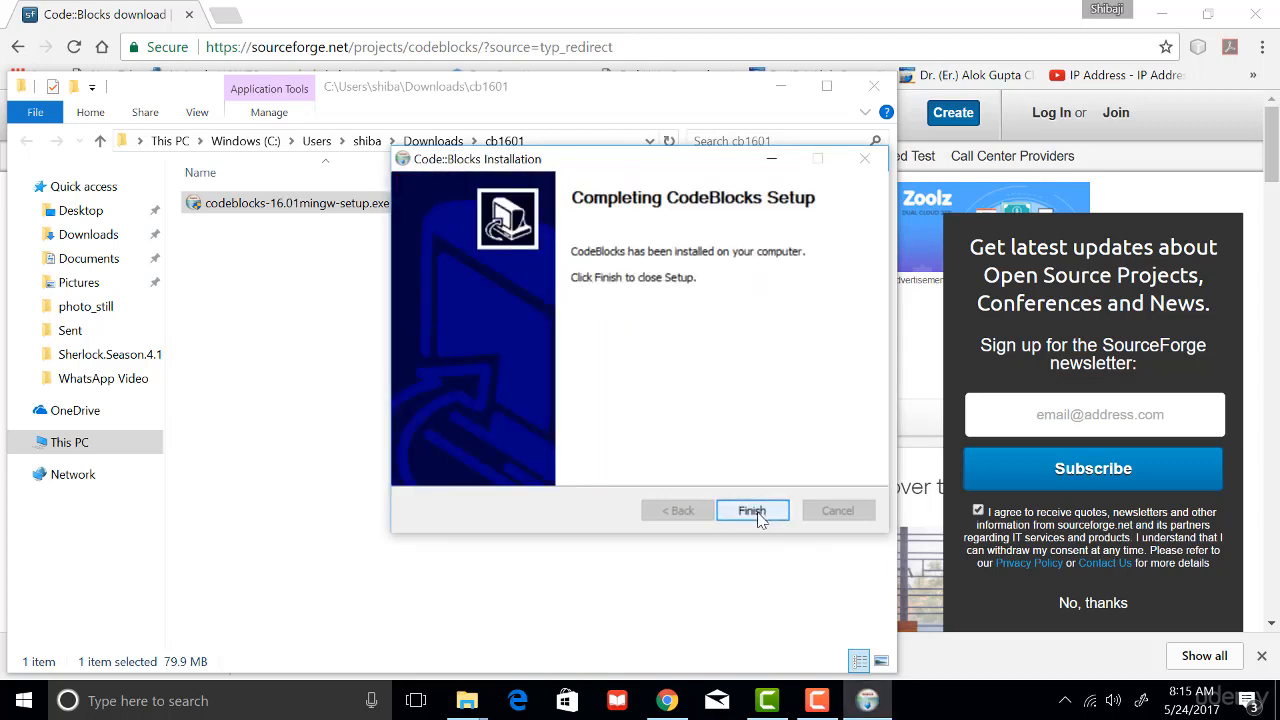
pyautogui.click(752, 513)
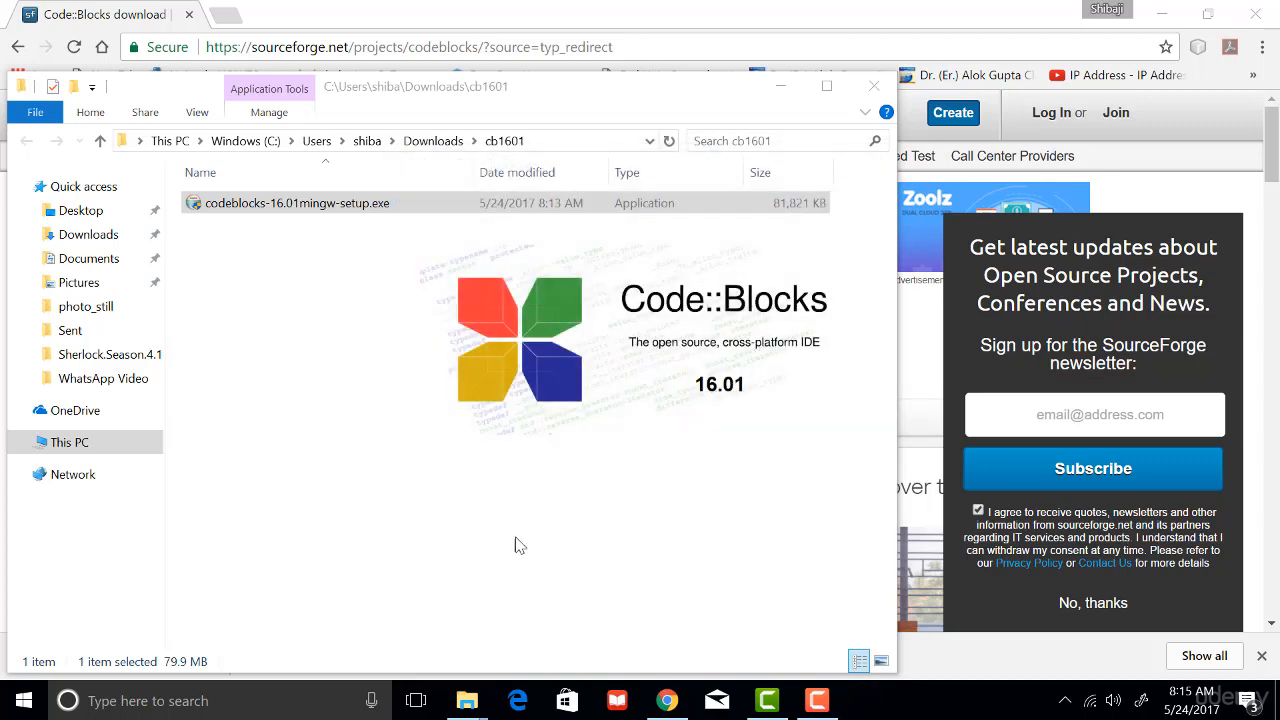
# - Minimize the browser and folder windows and open Code::Blocks from its desktop shortcut
pyautogui.click(1178, 9)
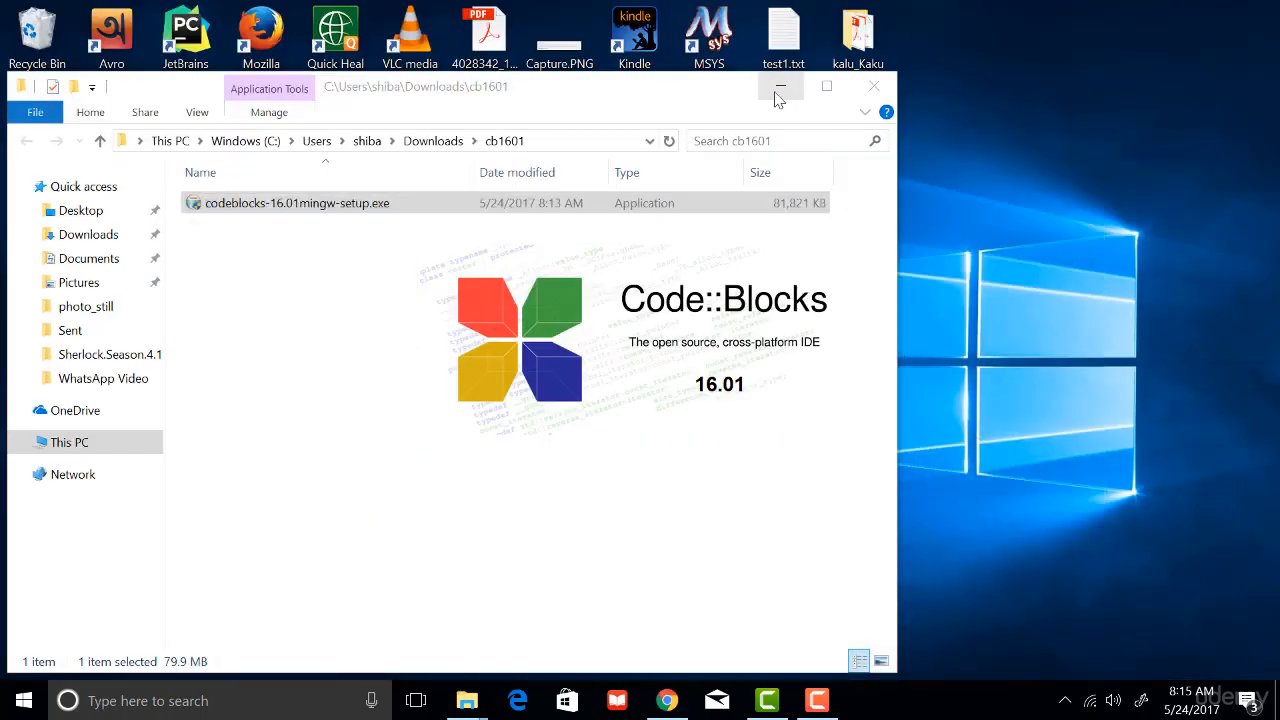
pyautogui.click(780, 87)
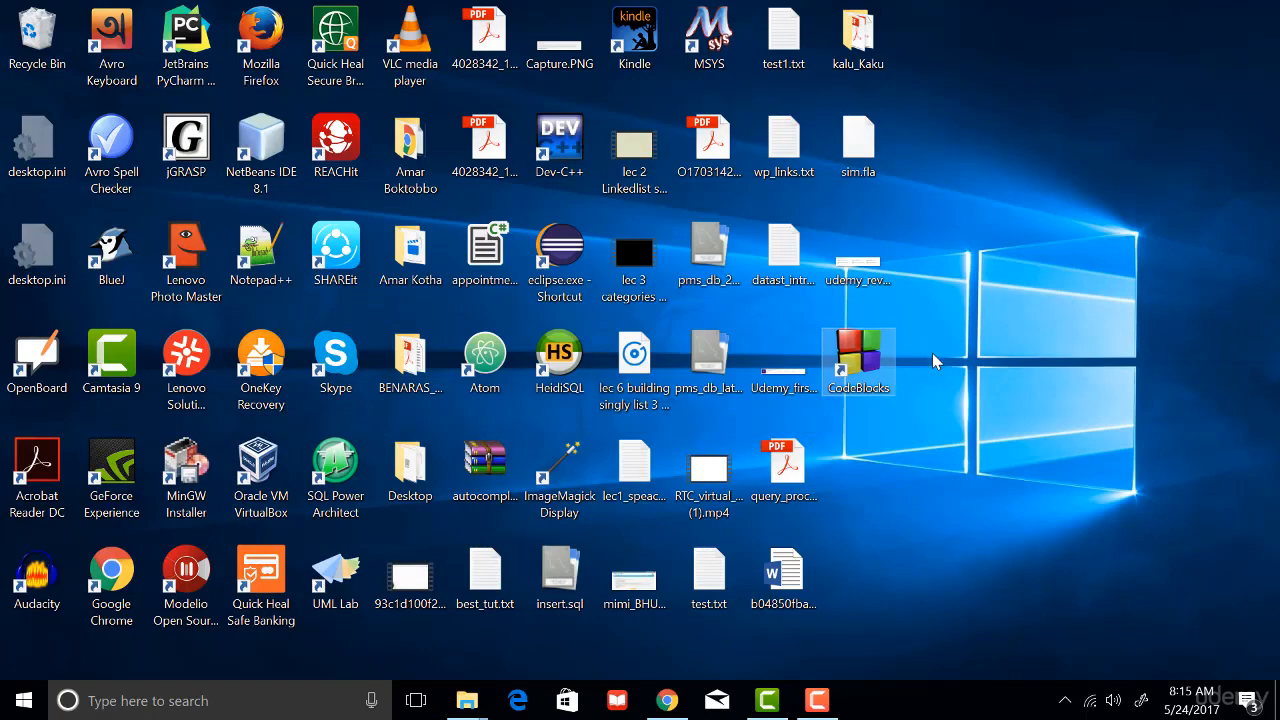
pyautogui.doubleClick(855, 358)
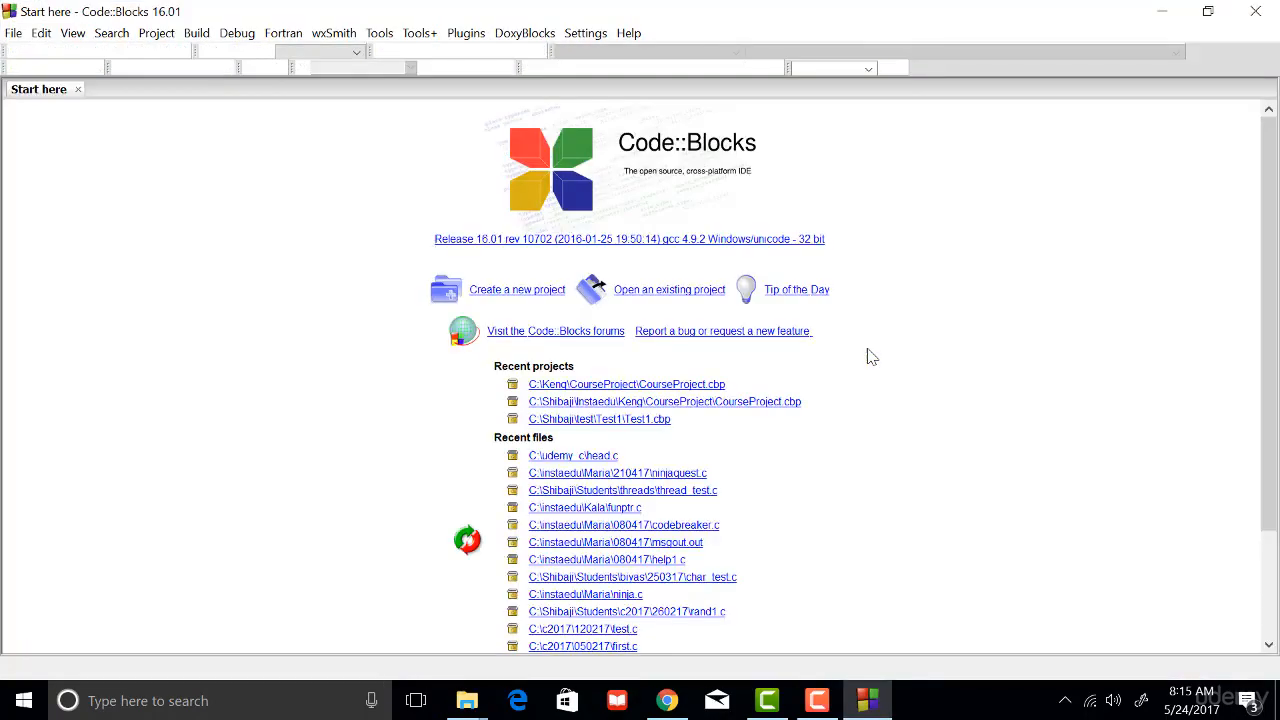
# - Start a new file from the C/C++ source template to open the source file wizard
pyautogui.click(13, 33)
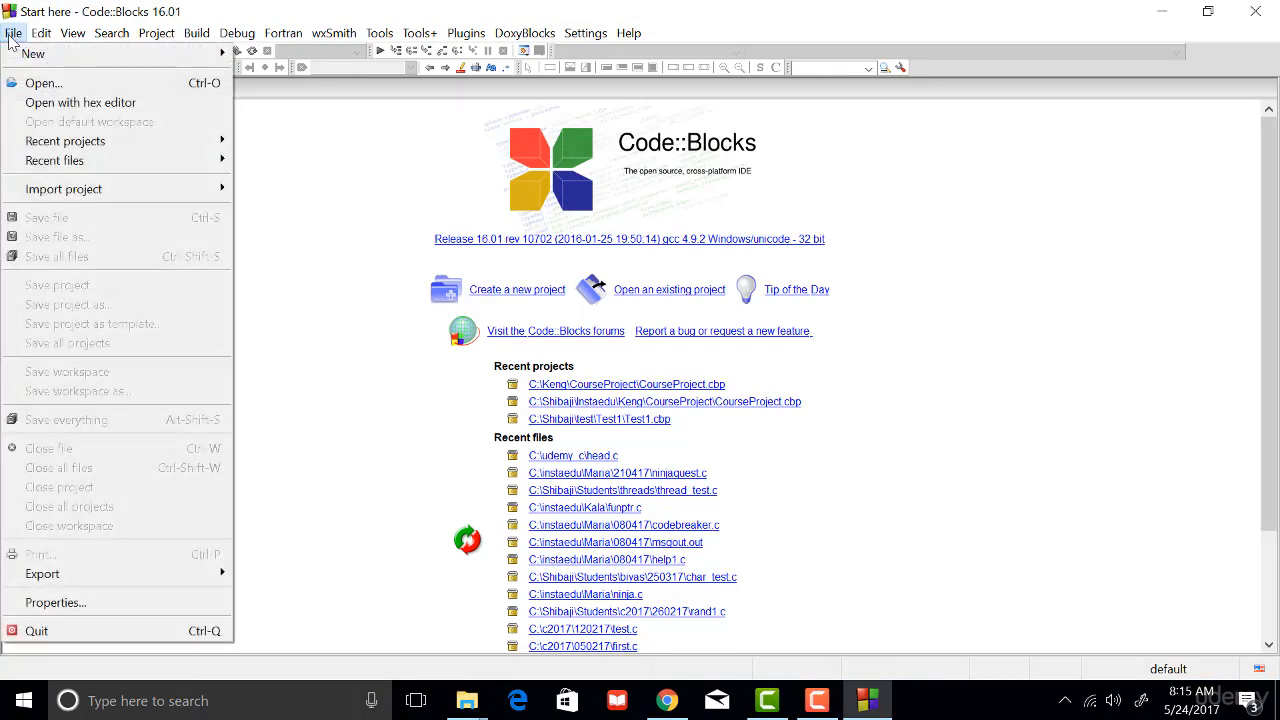
pyautogui.moveTo(10, 57)
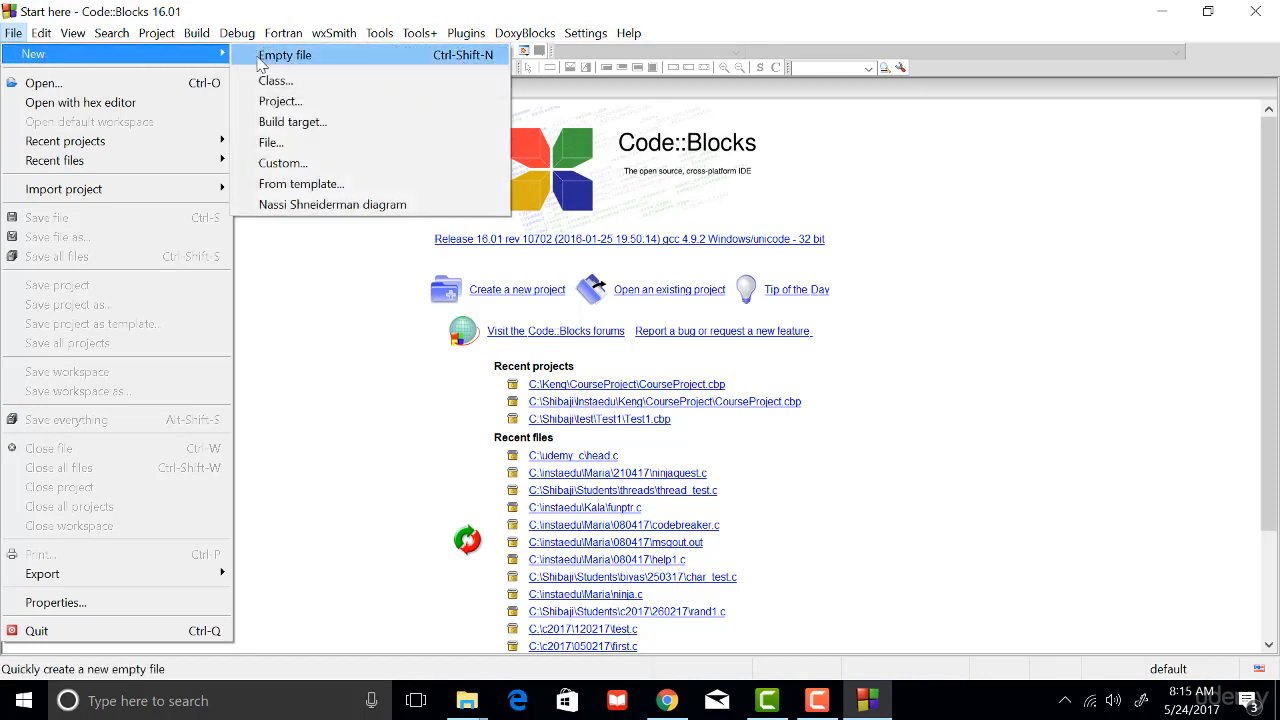
pyautogui.click(270, 143)
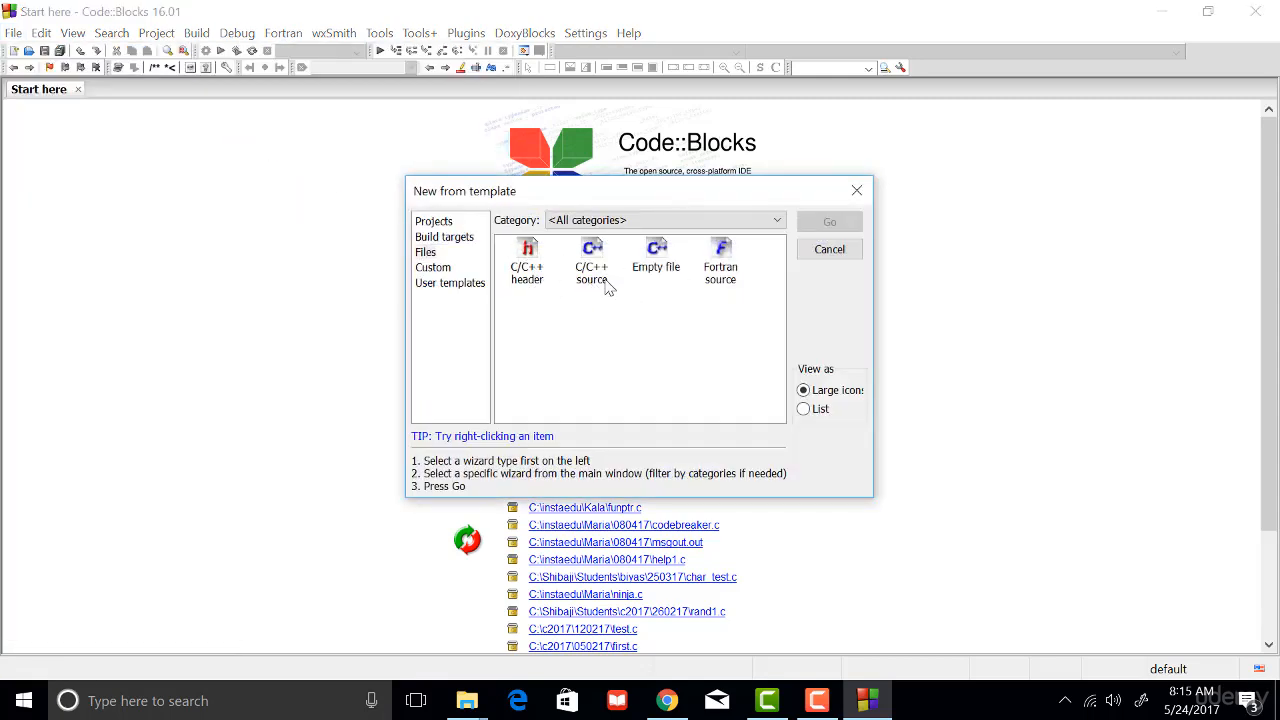
pyautogui.click(594, 282)
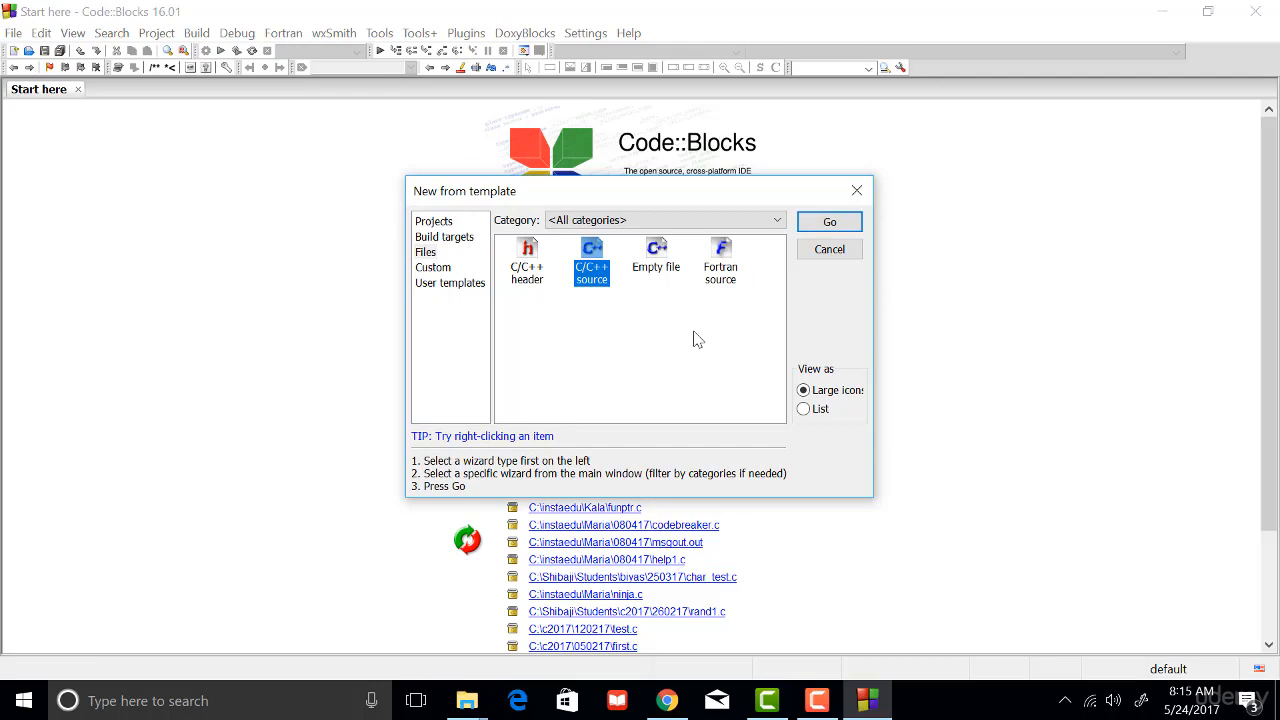
pyautogui.click(827, 222)
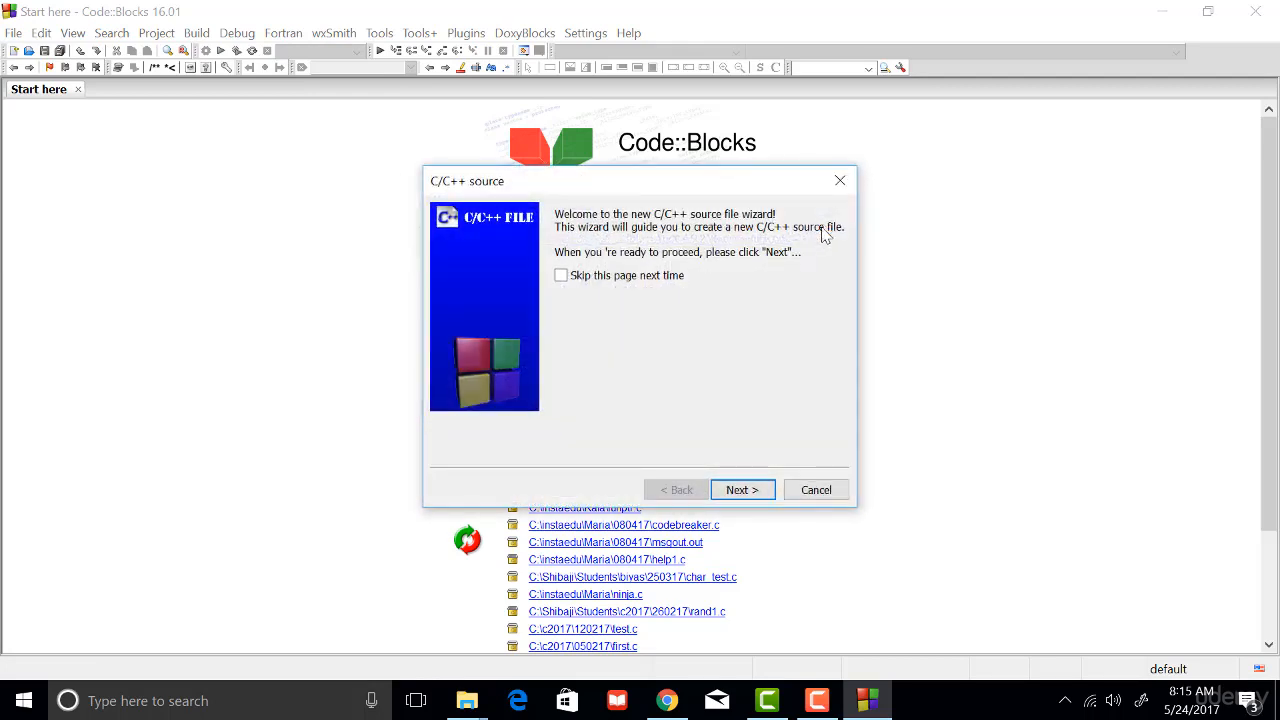
# - Choose C as the source file's language and open the browser for its location and name
pyautogui.click(742, 490)
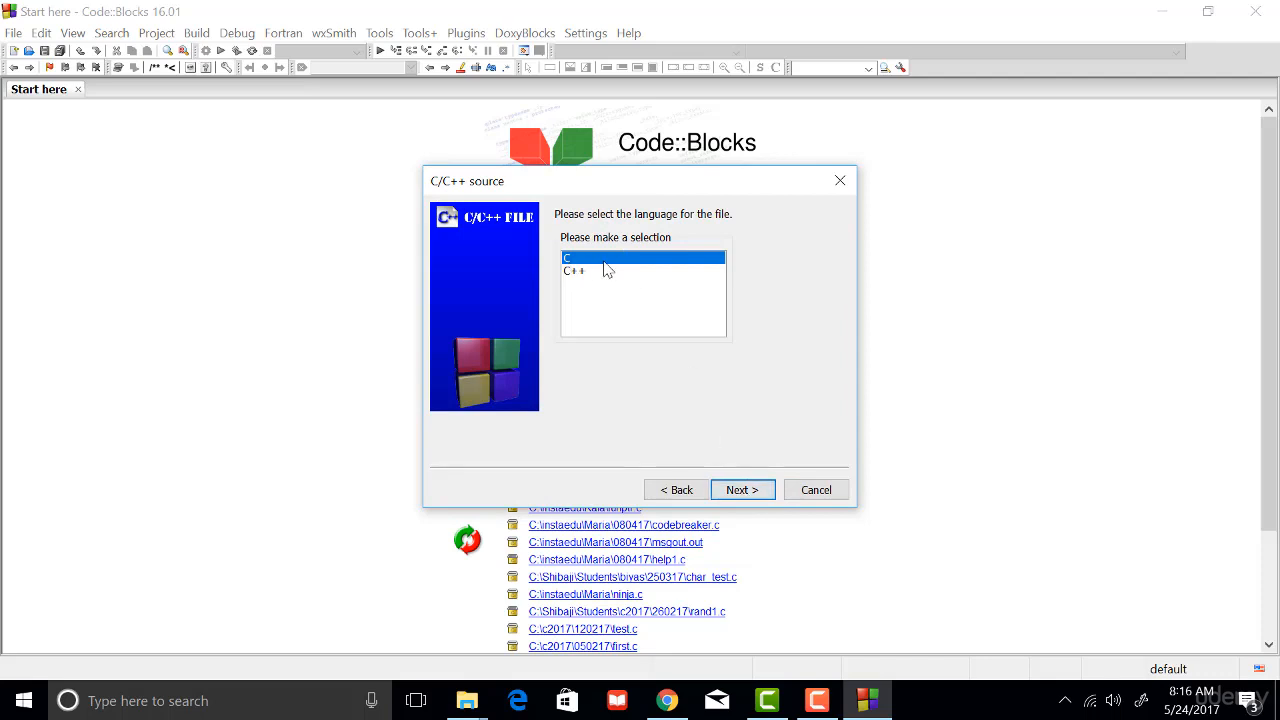
pyautogui.click(742, 490)
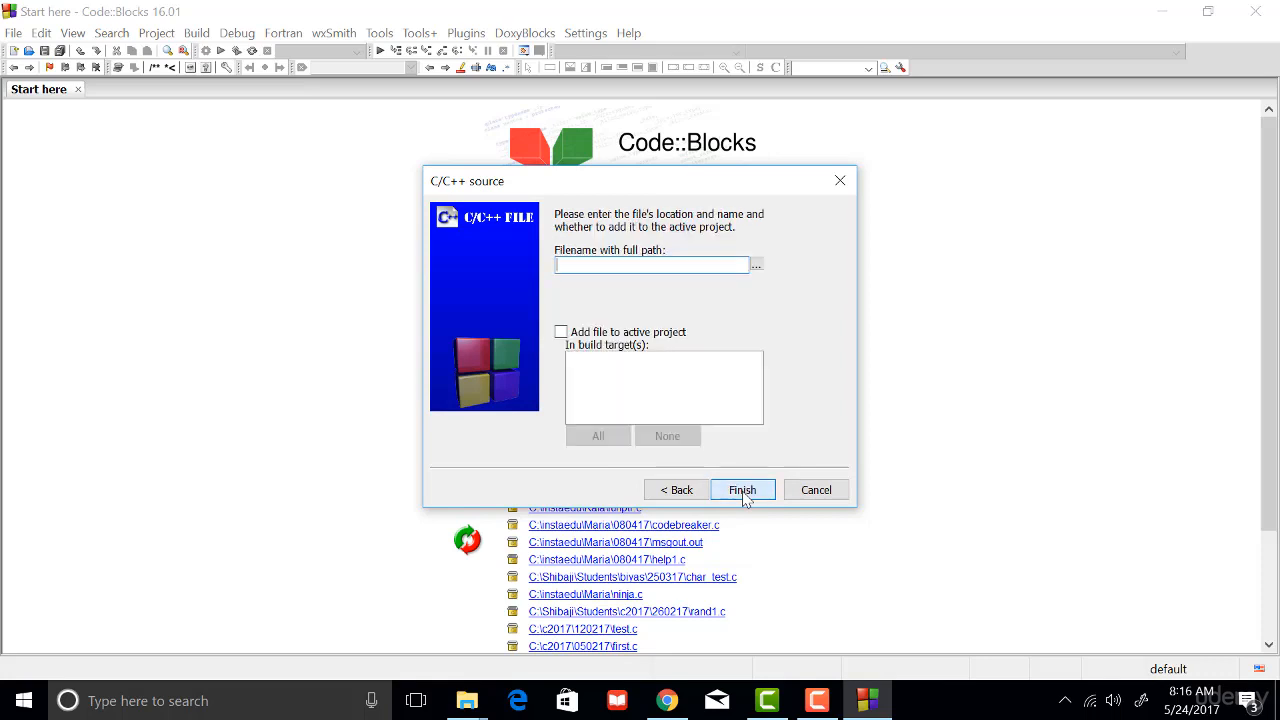
pyautogui.click(757, 267)
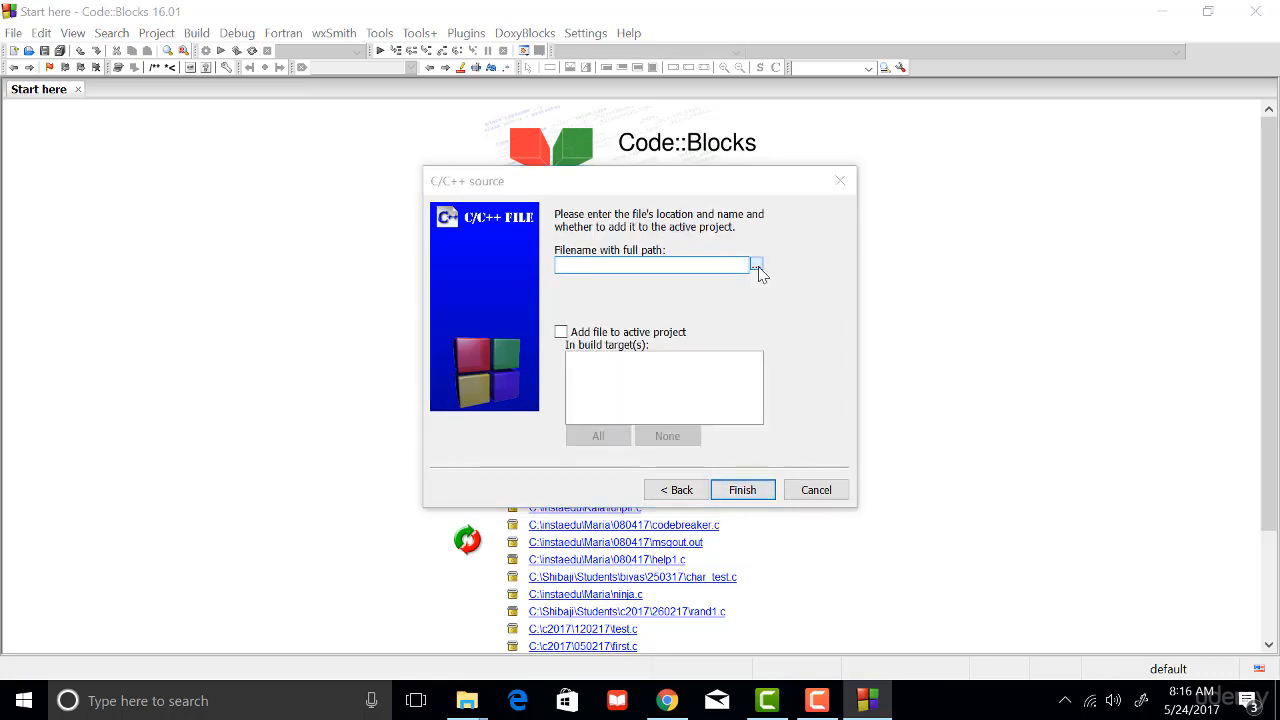
# - Open the udemy_c folder on drive C: as the save location for the source file
pyautogui.click(616, 167)
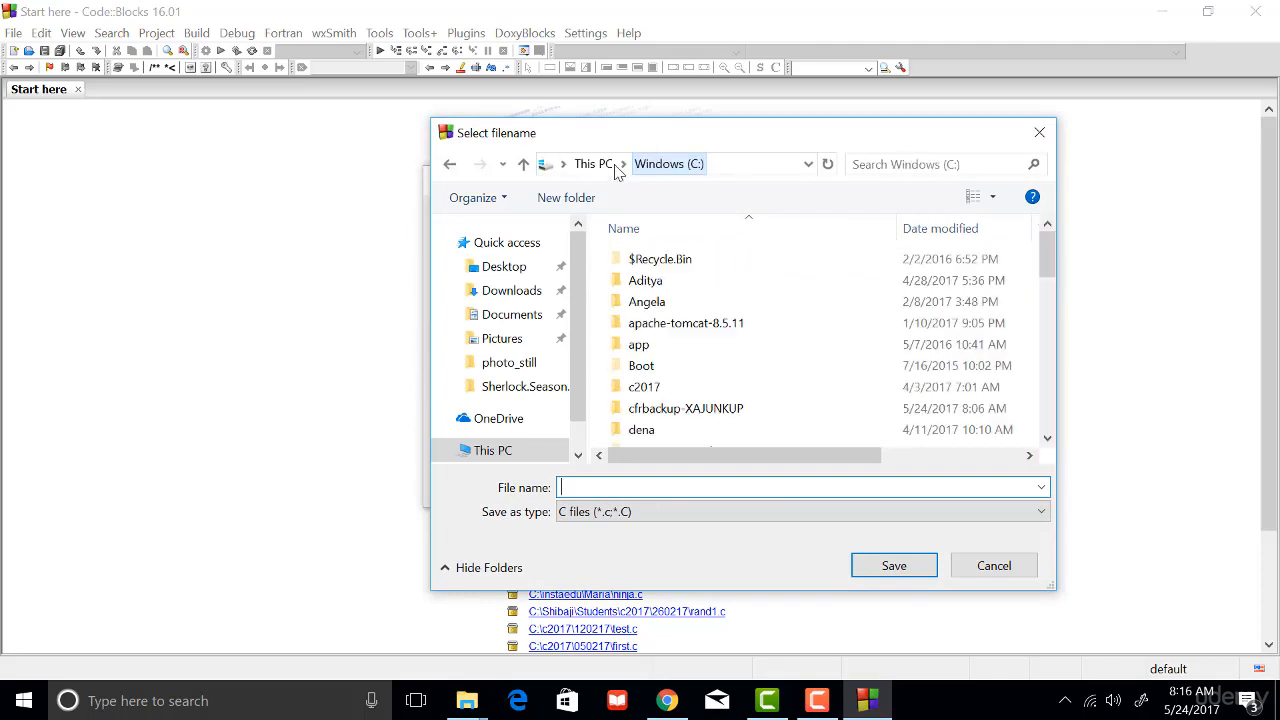
pyautogui.scroll(-2, 817, 372)
pyautogui.scroll(-1, 814, 374)
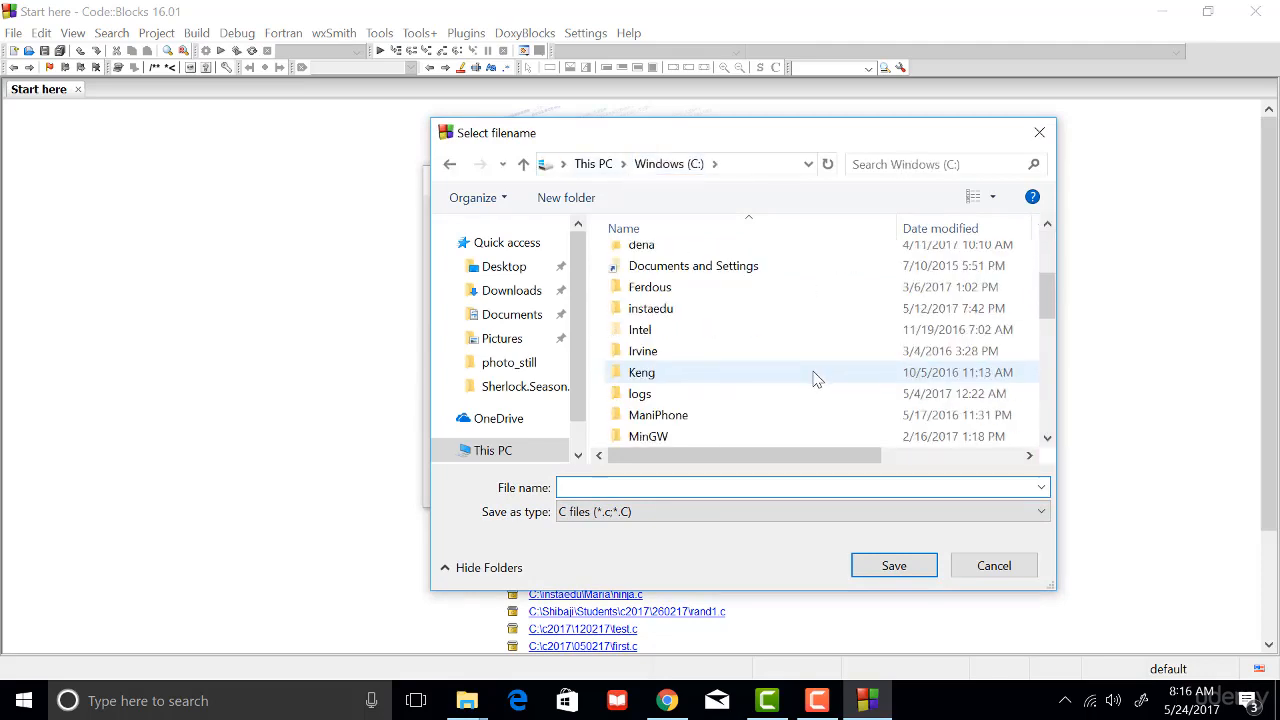
pyautogui.write('ude')
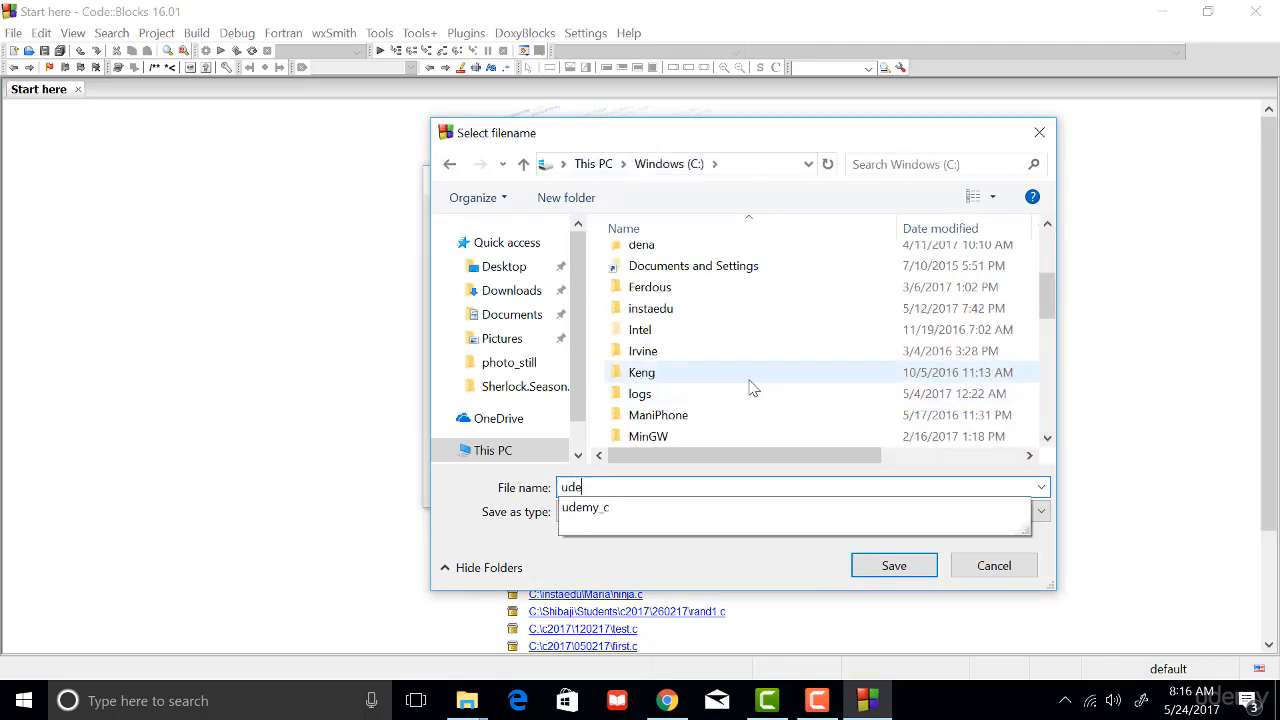
pyautogui.click(738, 512)
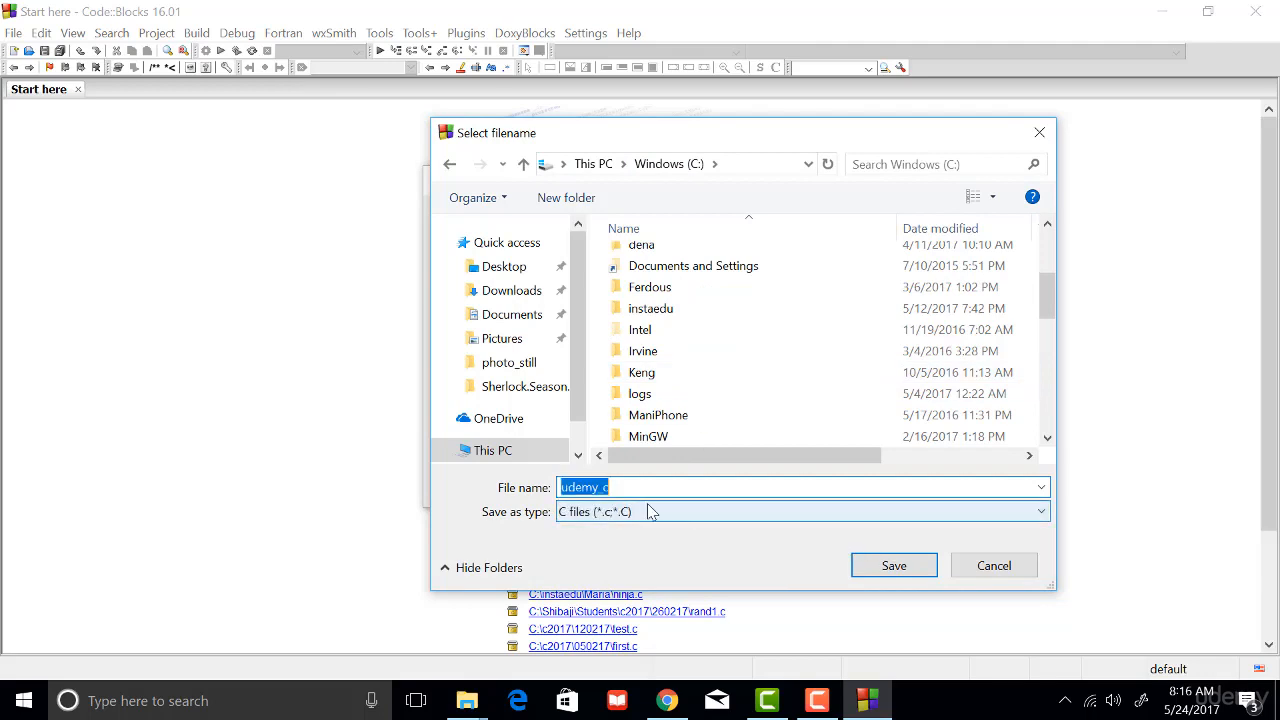
pyautogui.click(893, 565)
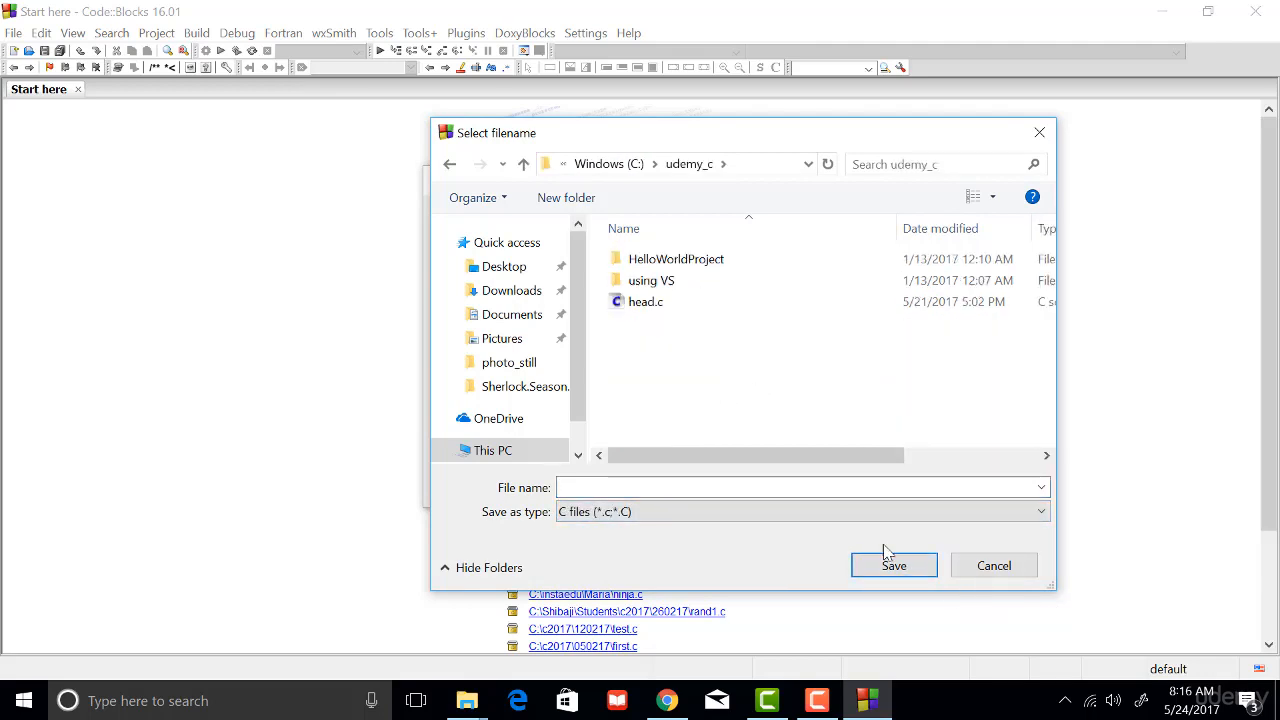
# - Name the new source file hello.c and save that path in the udemy_c folder
pyautogui.click(685, 488)
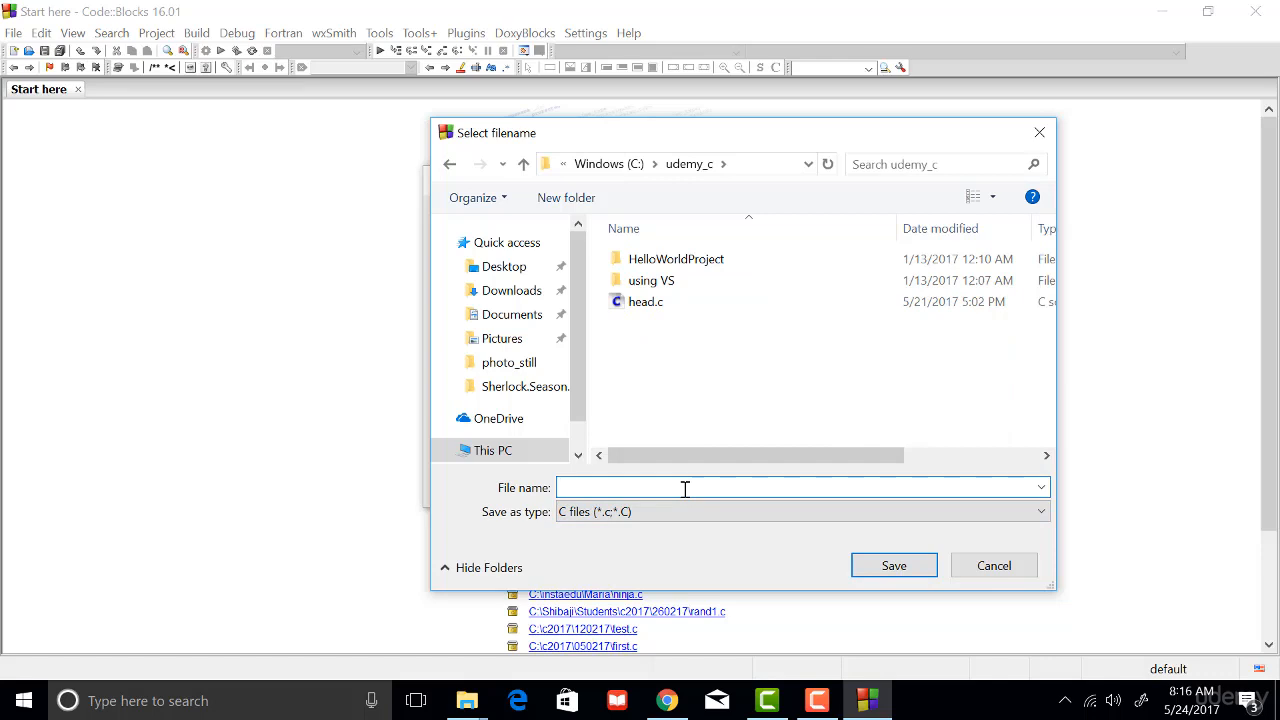
pyautogui.write('hello.c')
pyautogui.moveTo(590, 487); pyautogui.dragTo(540, 495)
pyautogui.click(868, 571)
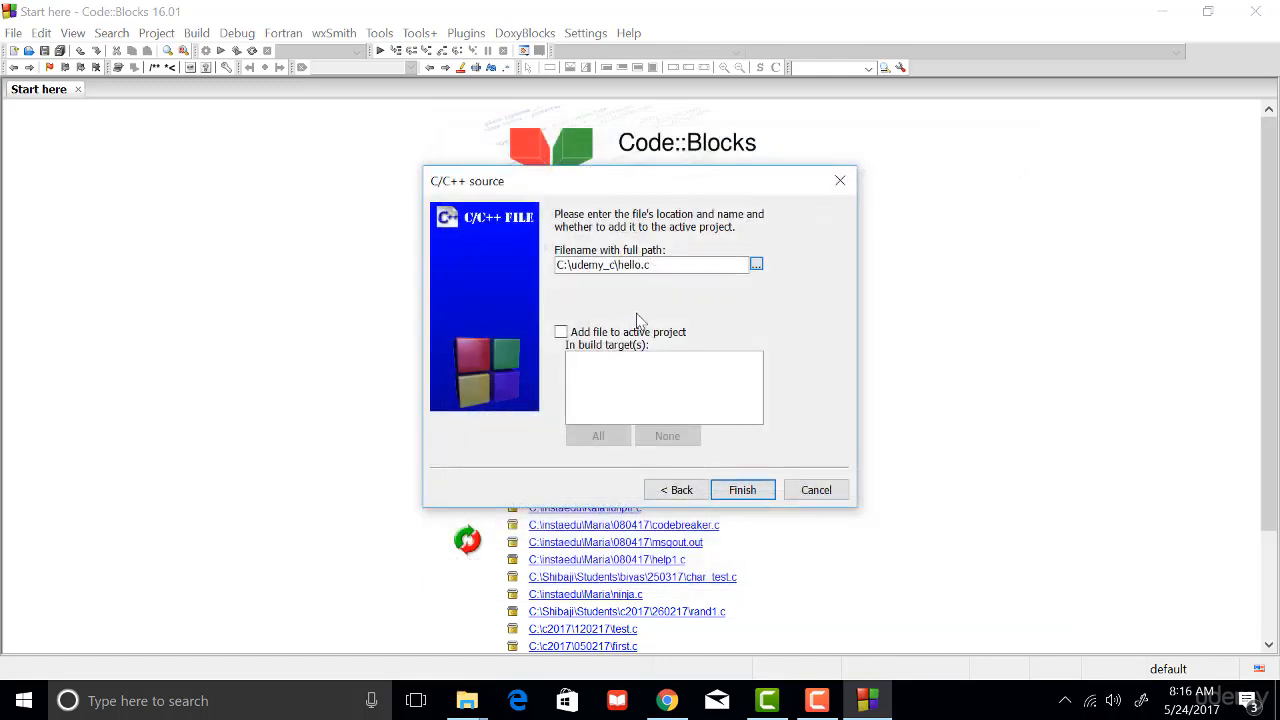
# - Finish the wizard to create the empty source file with the path C:\udemy_c\hello.c
pyautogui.click(648, 265)
pyautogui.hotkey('ctrl', 'a')
pyautogui.press('BackSpace')
pyautogui.moveTo(654, 265); pyautogui.dragTo(547, 267)
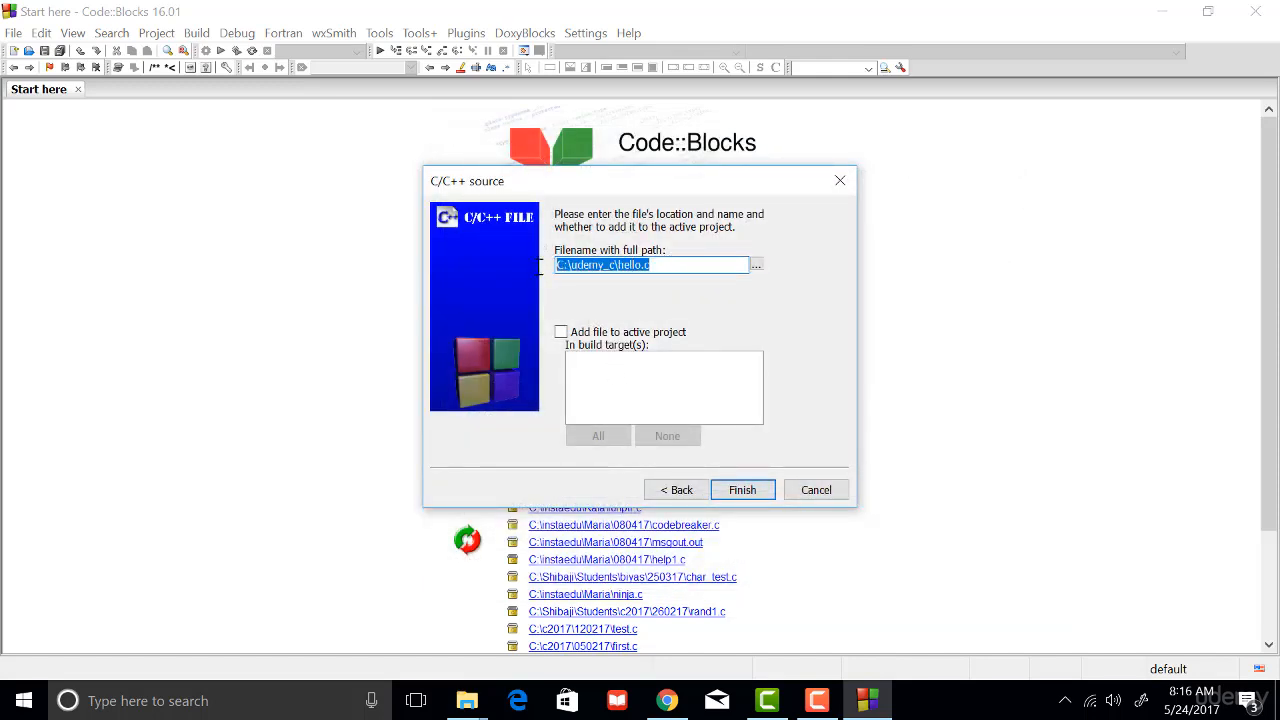
pyautogui.click(668, 271)
pyautogui.moveTo(668, 271); pyautogui.dragTo(550, 268)
pyautogui.click(754, 497)
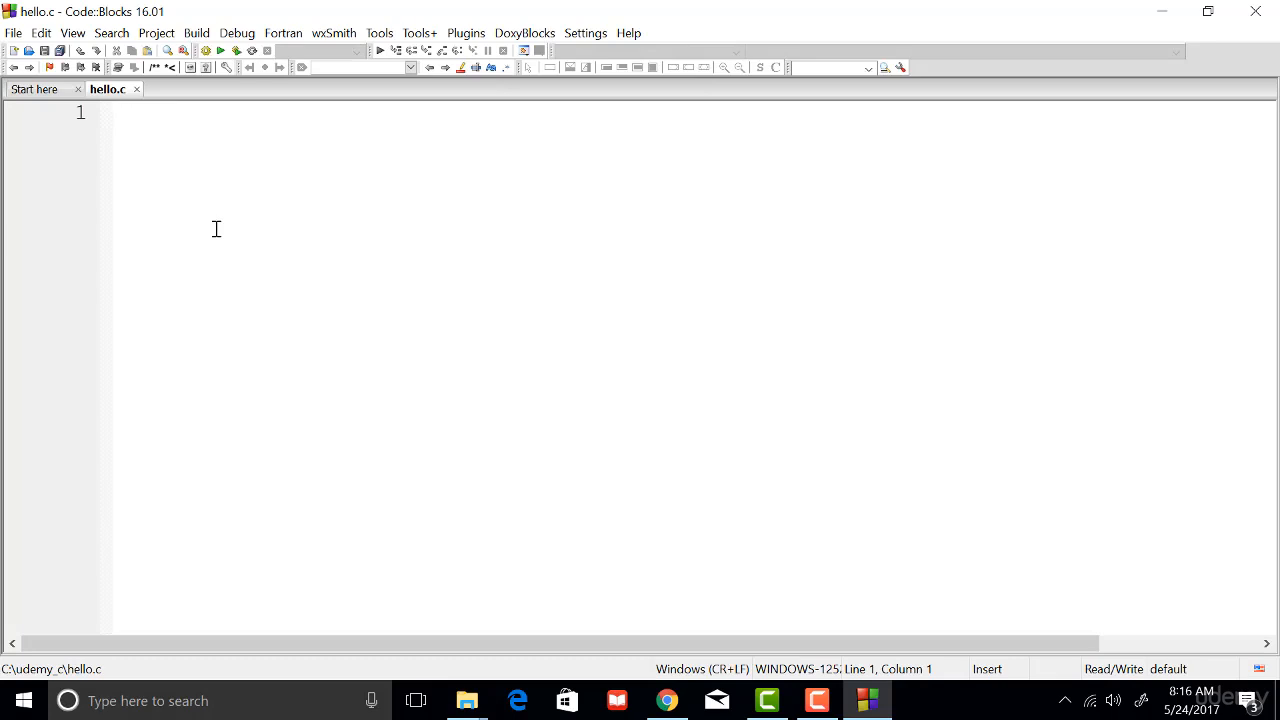
# - Add the line #include <stdio.h> at the start of hello.c, followed by a blank line
pyautogui.write('#includ')
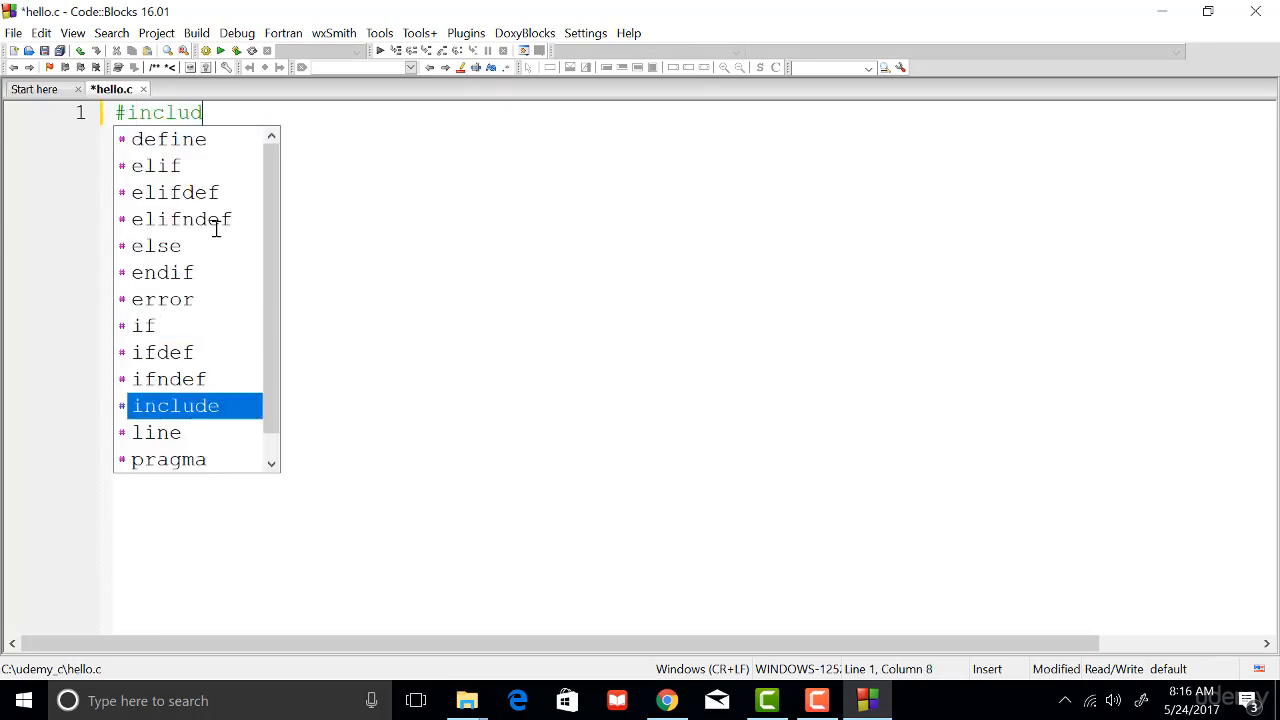
pyautogui.write('e <>')
pyautogui.press('BackSpace')
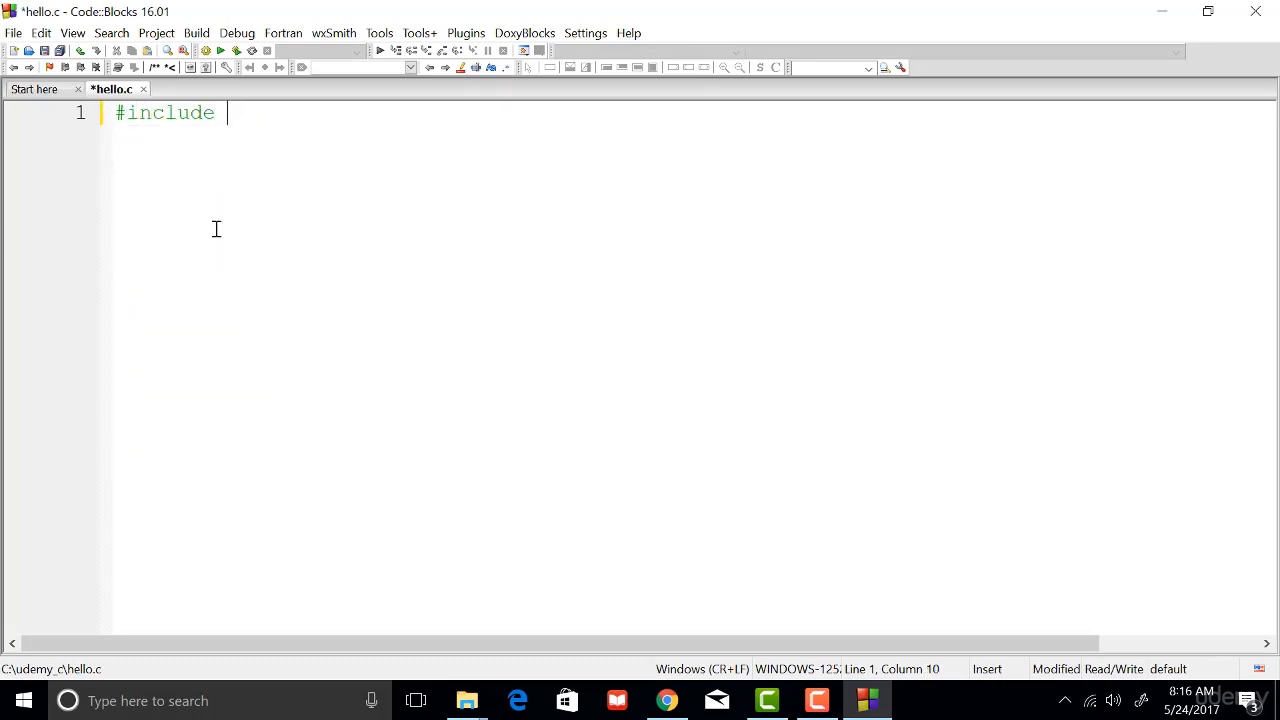
pyautogui.write('<>')
pyautogui.write('stdio>')
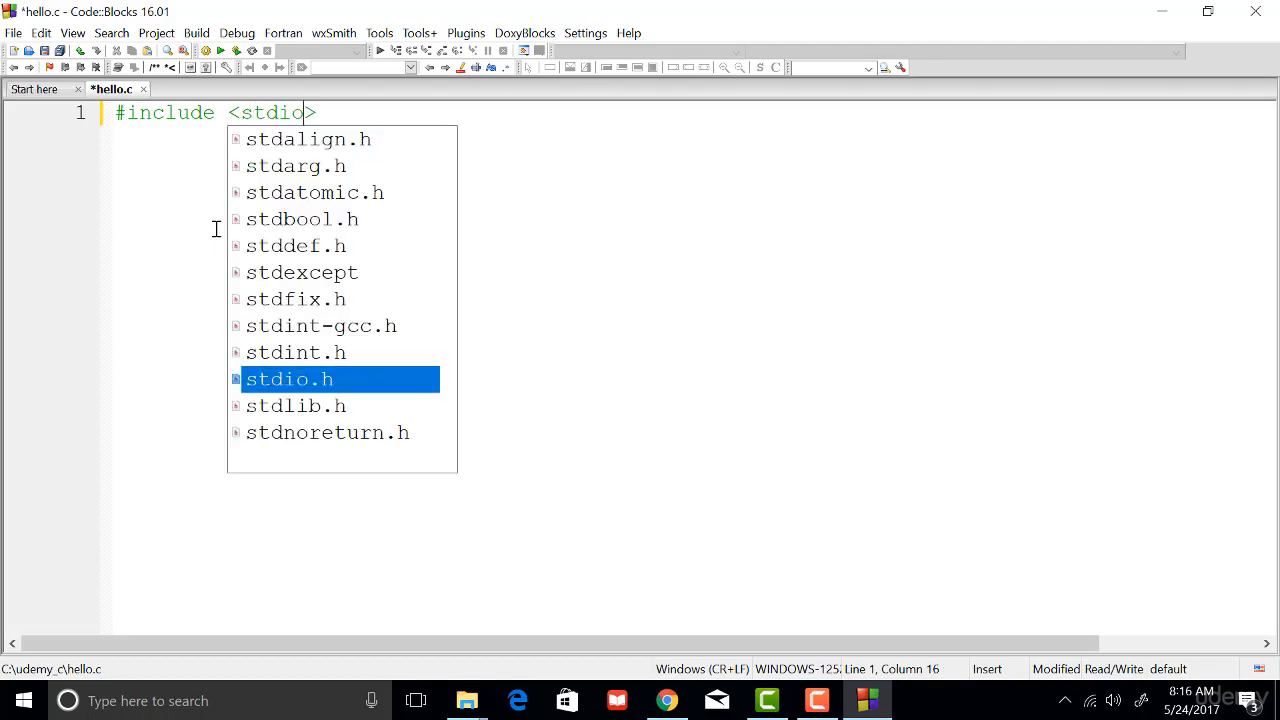
pyautogui.press('Return')
pyautogui.press('Return')
pyautogui.press('Return')
# - Write an int main() function with an empty pair of braces on line 3
pyautogui.write('i')
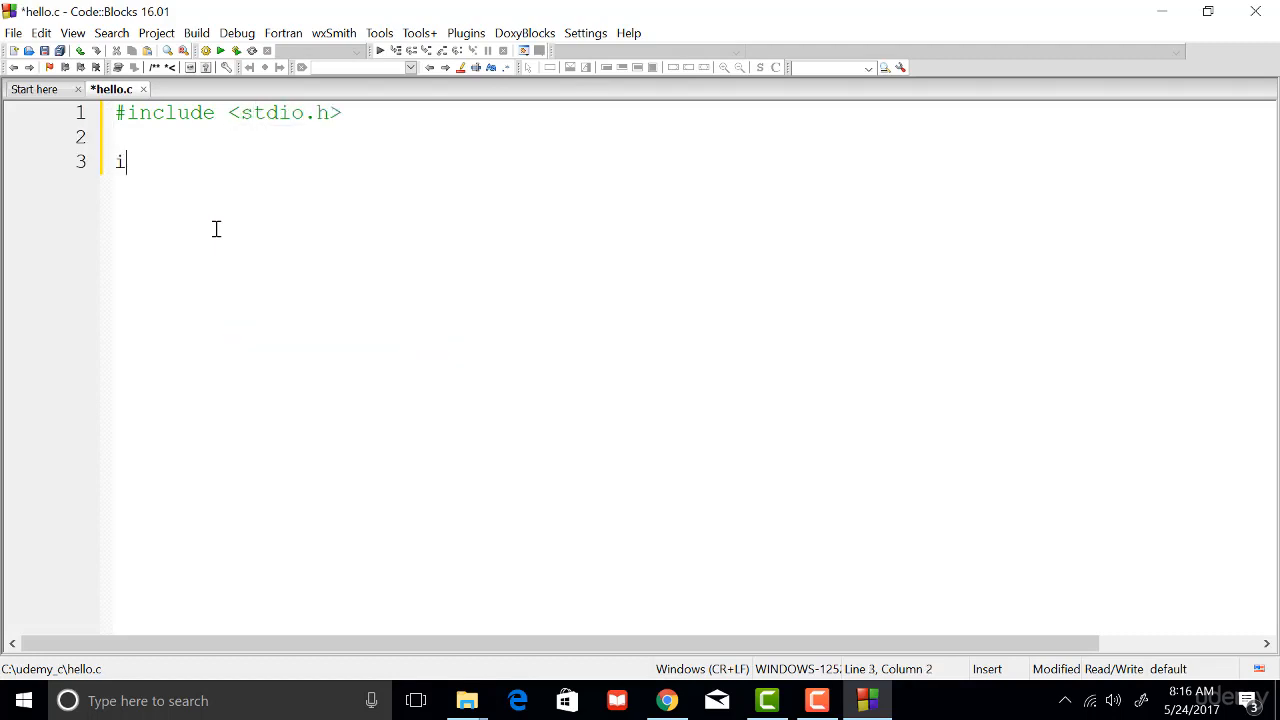
pyautogui.write('nt mian')
pyautogui.press('BackSpace')
pyautogui.press('BackSpace')
pyautogui.press('BackSpace')
pyautogui.write('a')
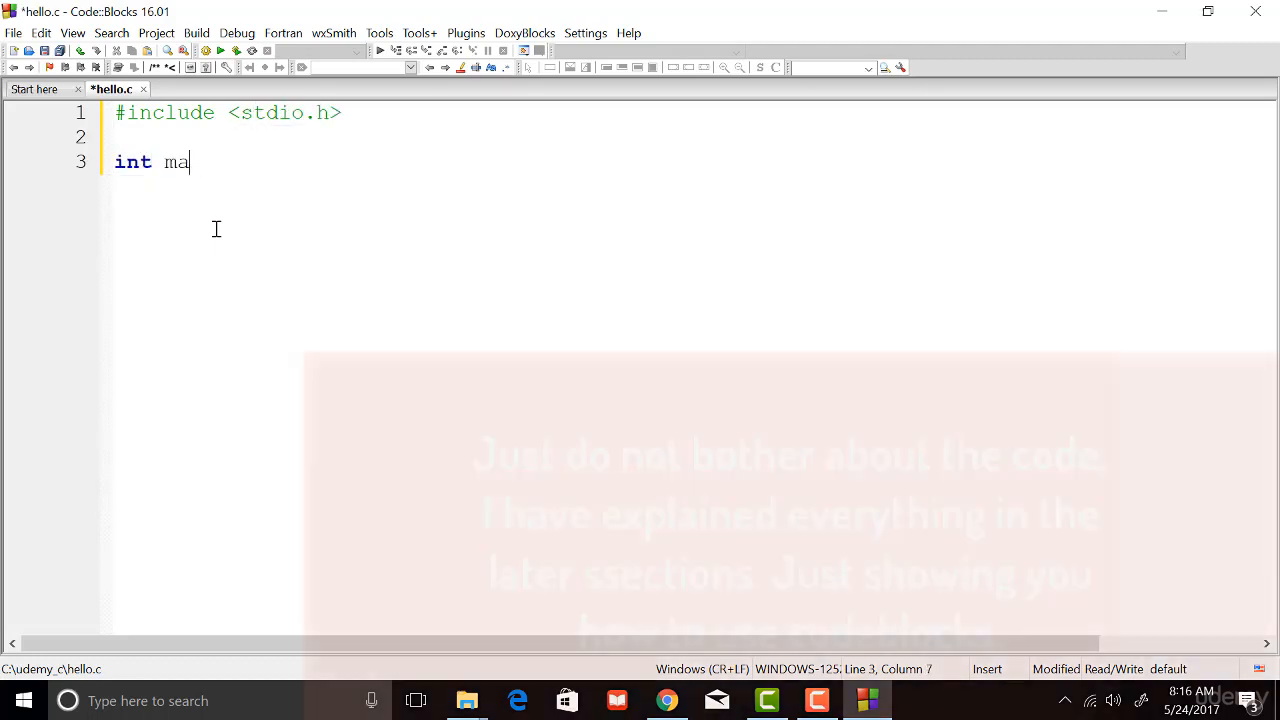
pyautogui.write('in(){')
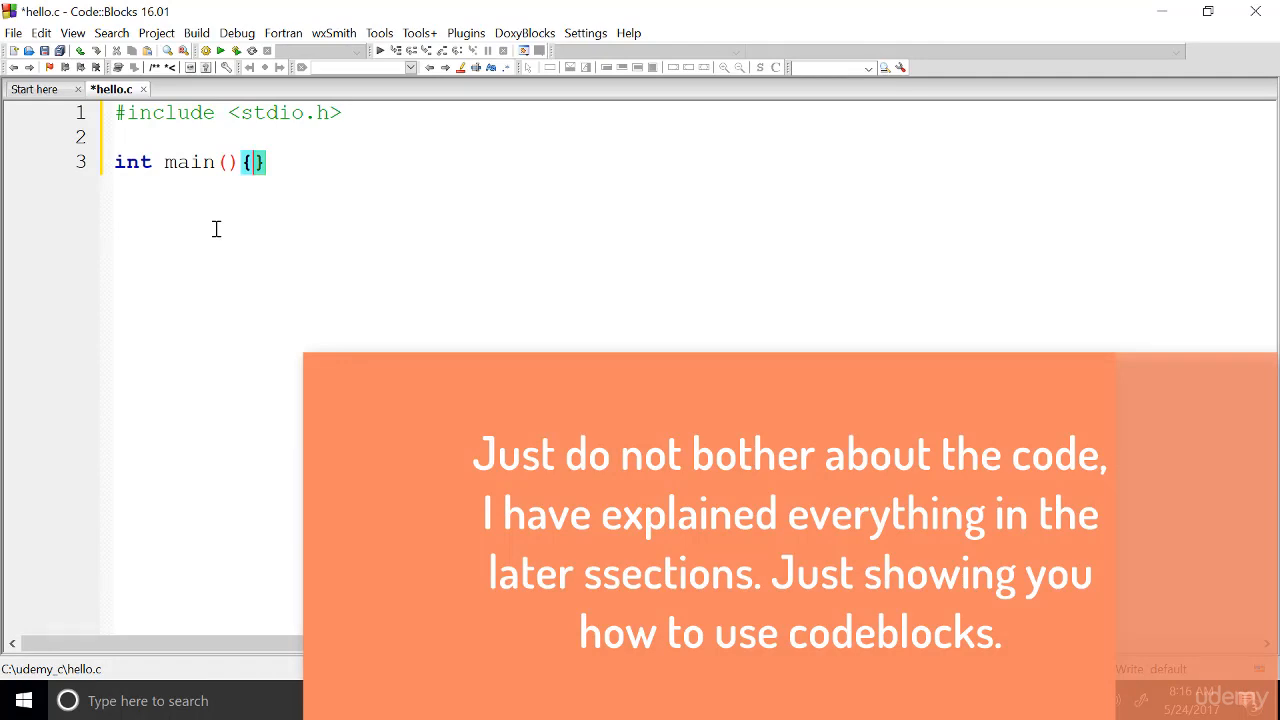
# - Fill the body of main with printf("Hello World\n"); followed by return 0;
pyautogui.press('Return')
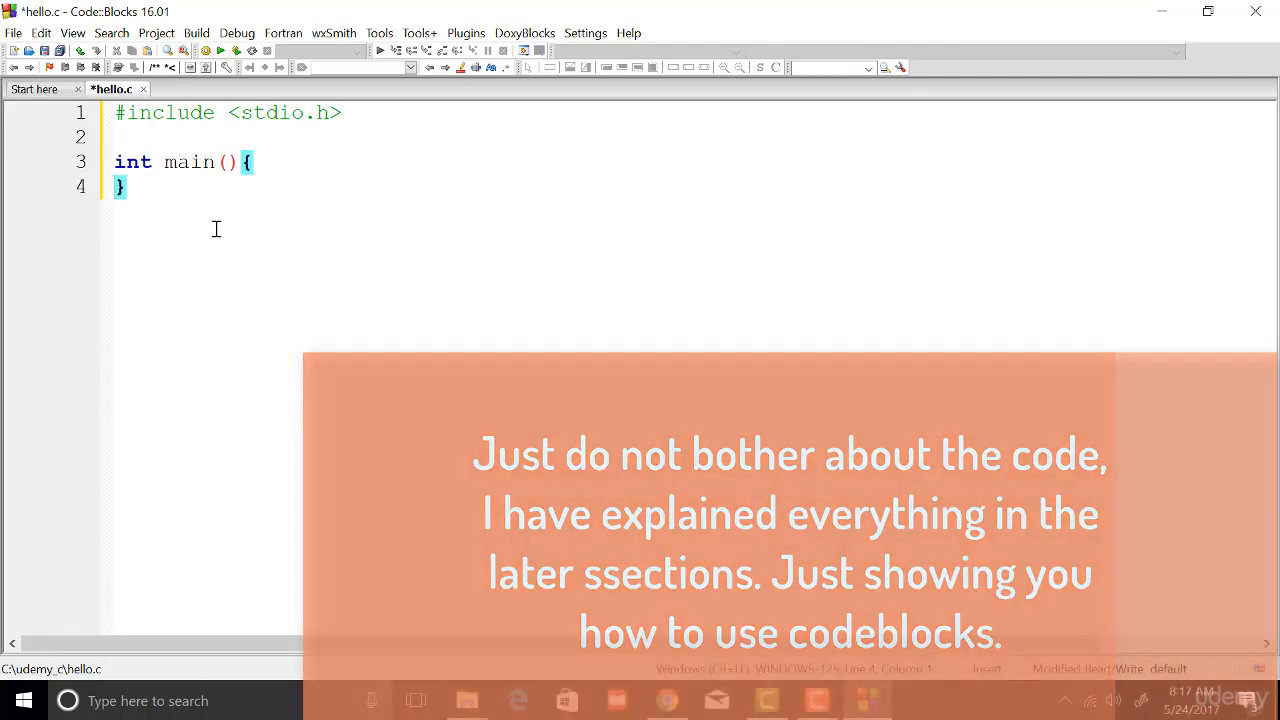
pyautogui.press('Return')
pyautogui.press('Up')
pyautogui.write('return')
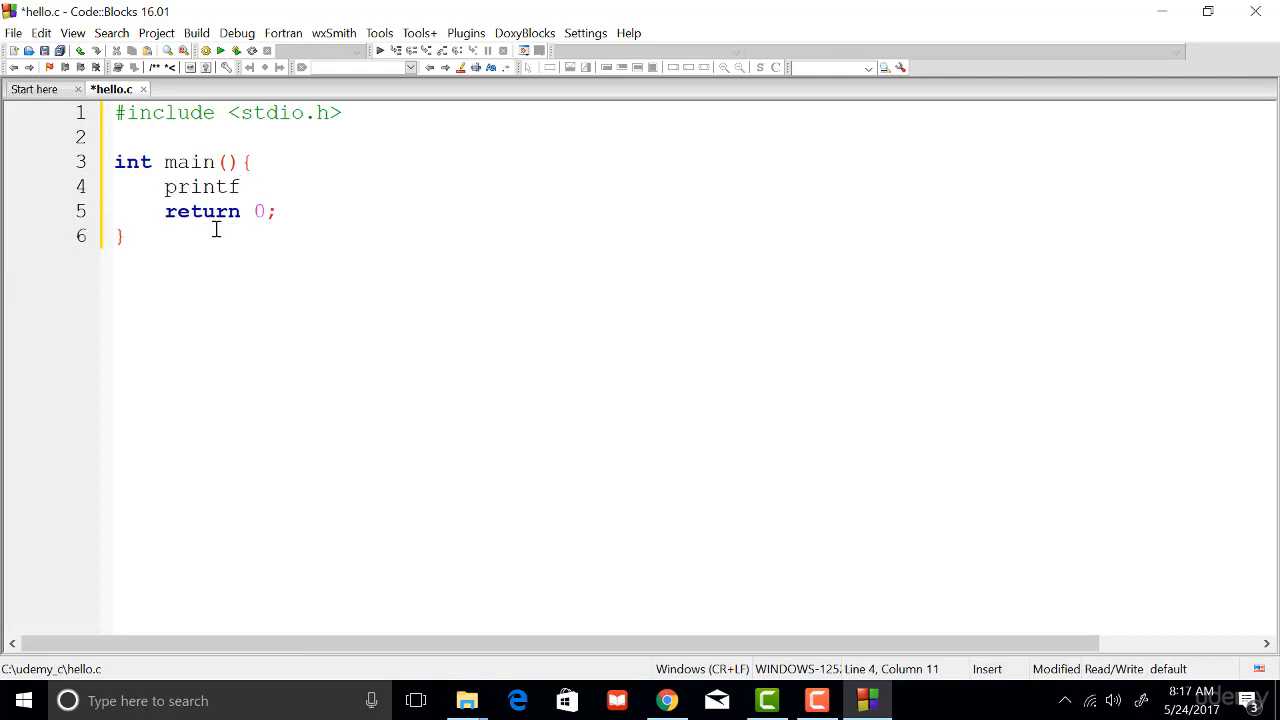
pyautogui.write('("Hello World\\n")')
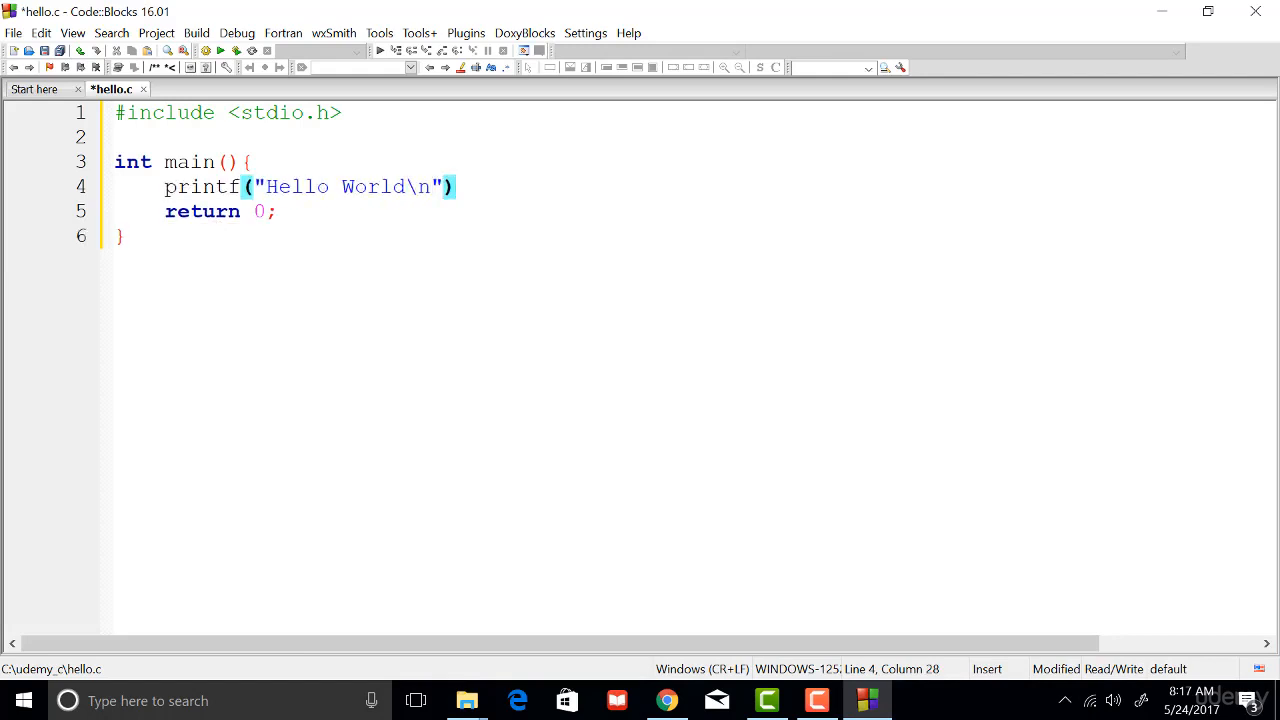
pyautogui.write(';')
# - Build and run hello.c, and close the program's console window after viewing it beside the code
pyautogui.click(196, 34)
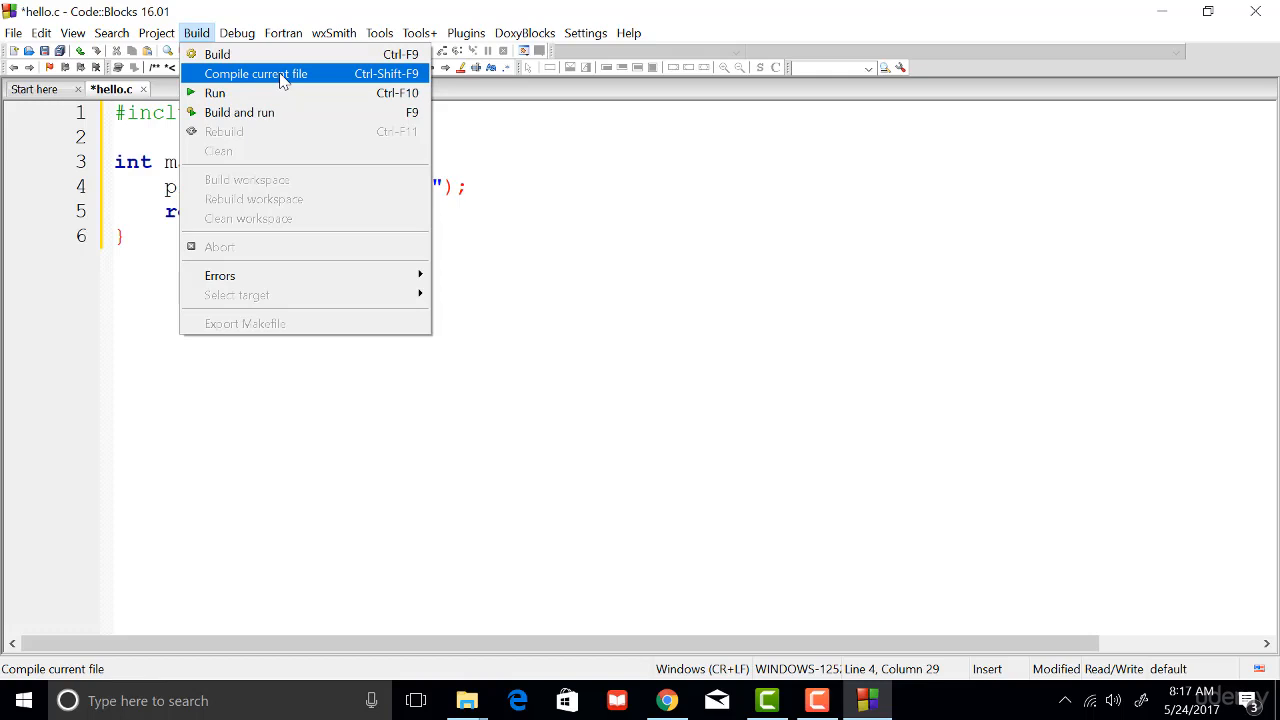
pyautogui.click(242, 117)
pyautogui.moveTo(206, 49); pyautogui.dragTo(660, 17)
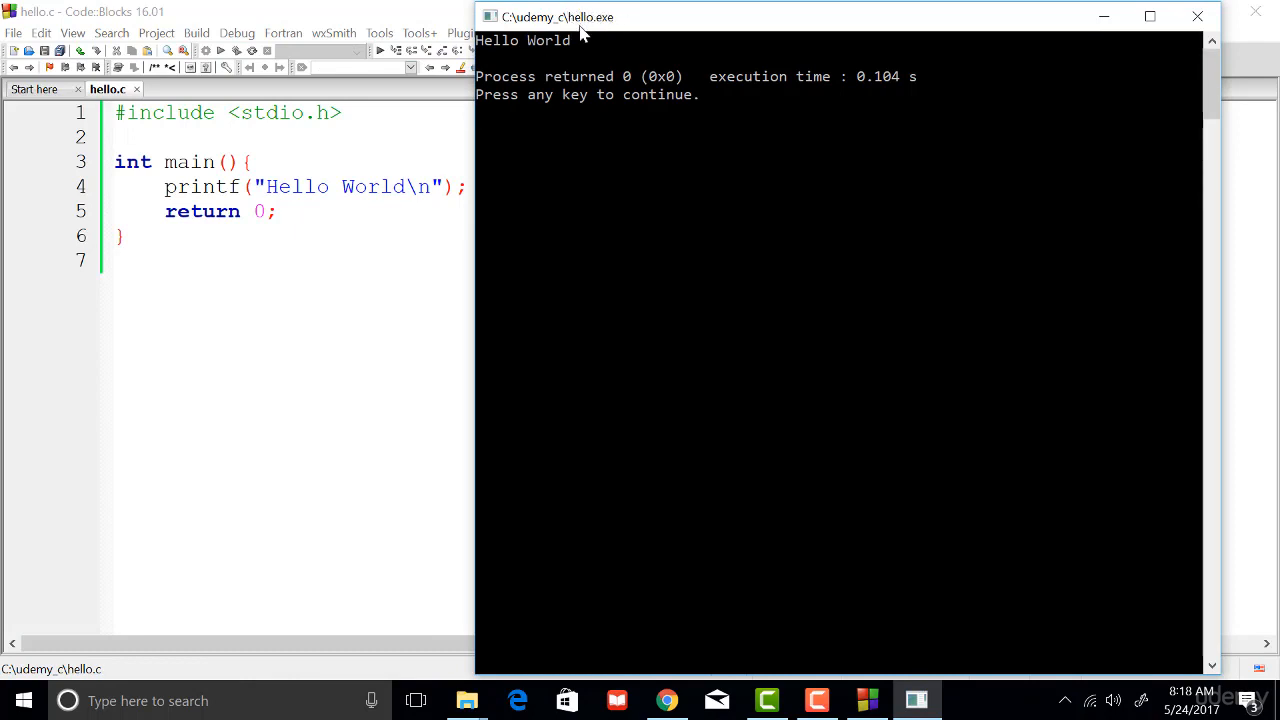
pyautogui.press('Return')
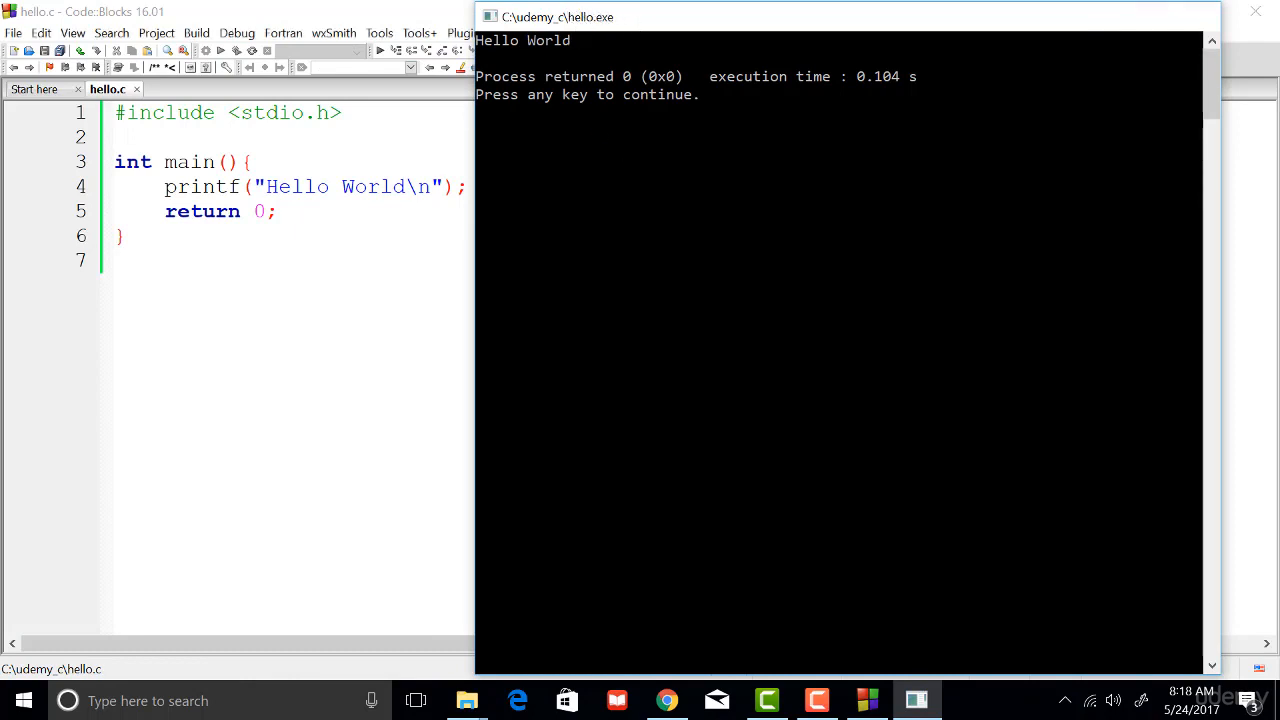
pyautogui.click(453, 253)
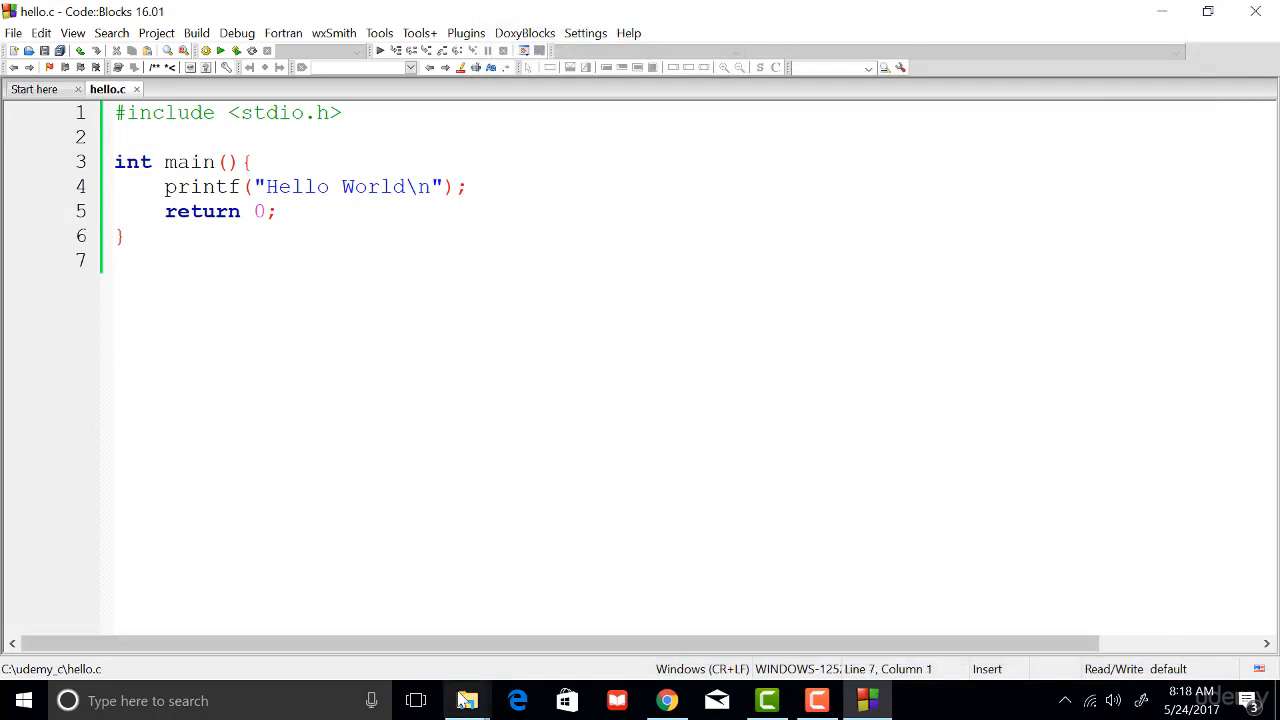
# - Switch to the Downloads window of File Explorer and open the C:\udemy_c folder there
pyautogui.moveTo(467, 700)
pyautogui.moveTo(578, 640)
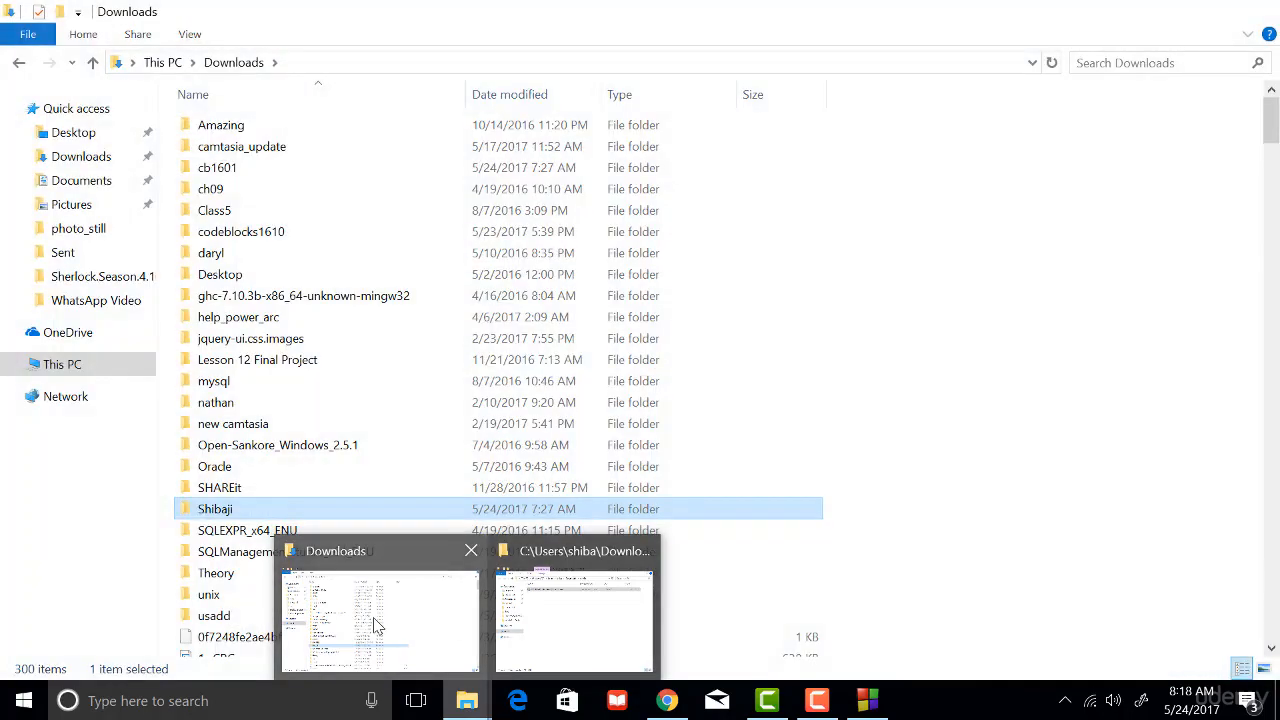
pyautogui.click(377, 625)
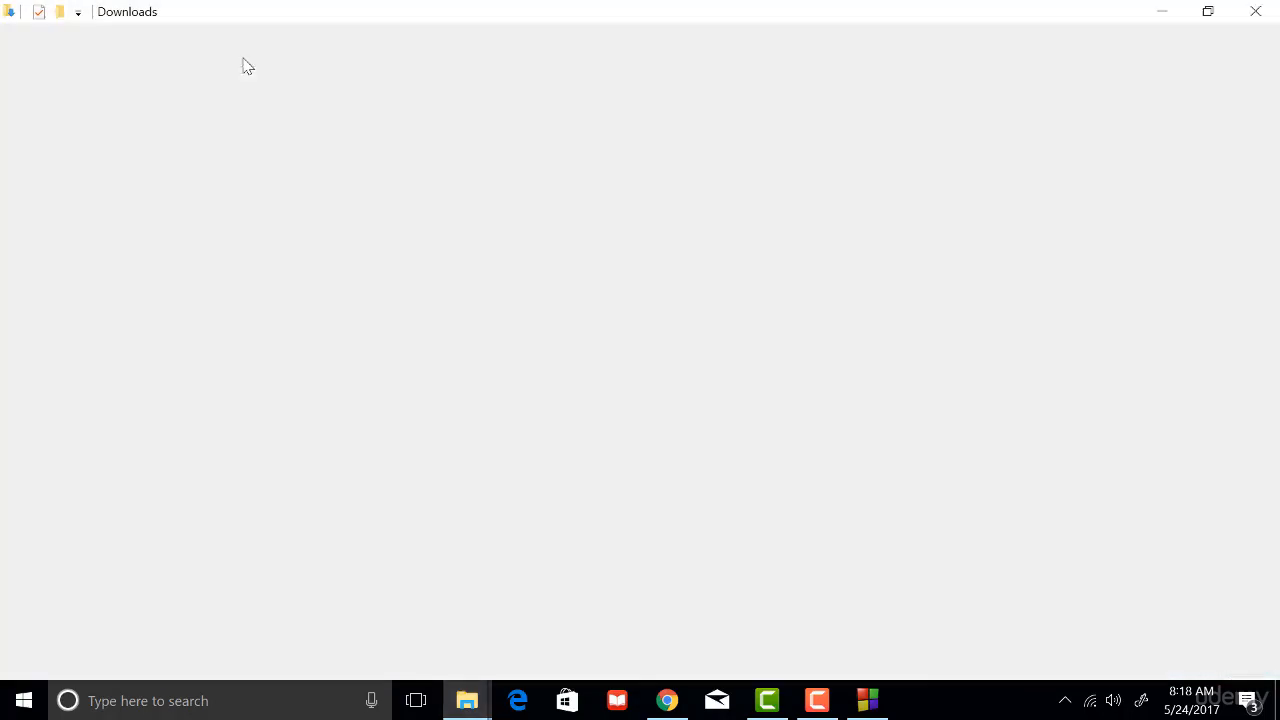
pyautogui.click(70, 366)
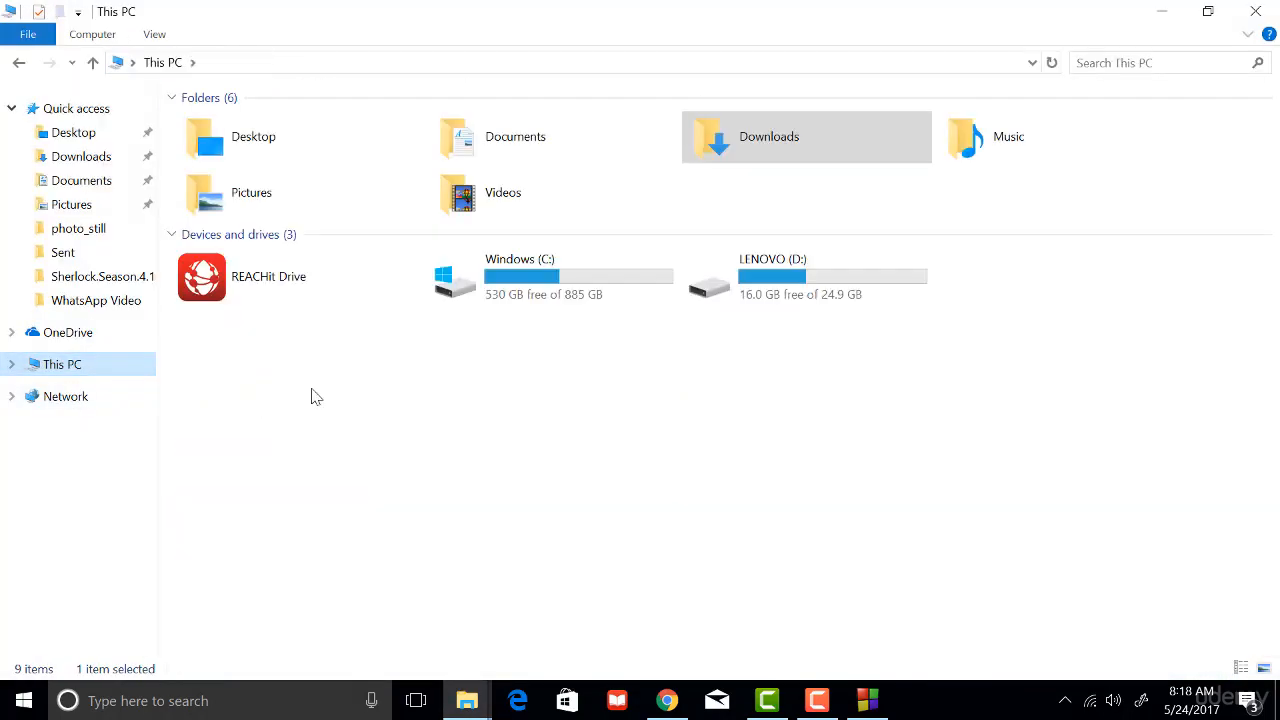
pyautogui.doubleClick(506, 288)
pyautogui.write('u')
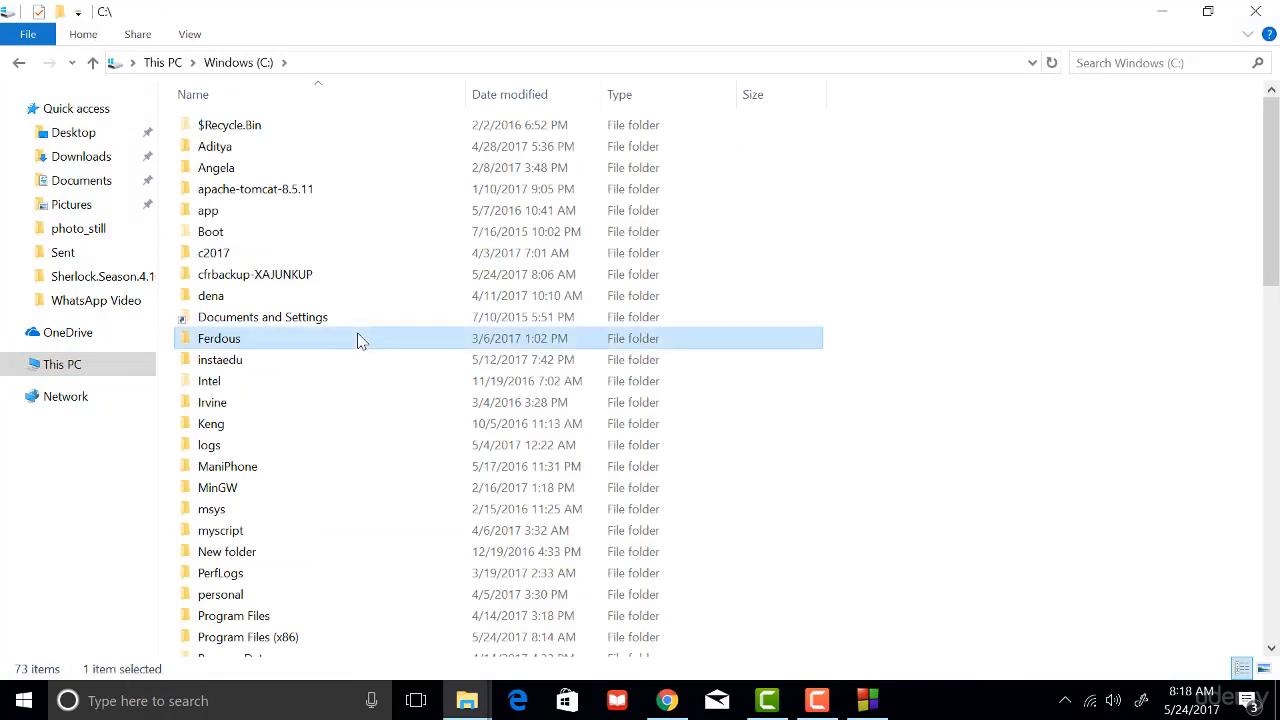
pyautogui.press('Return')
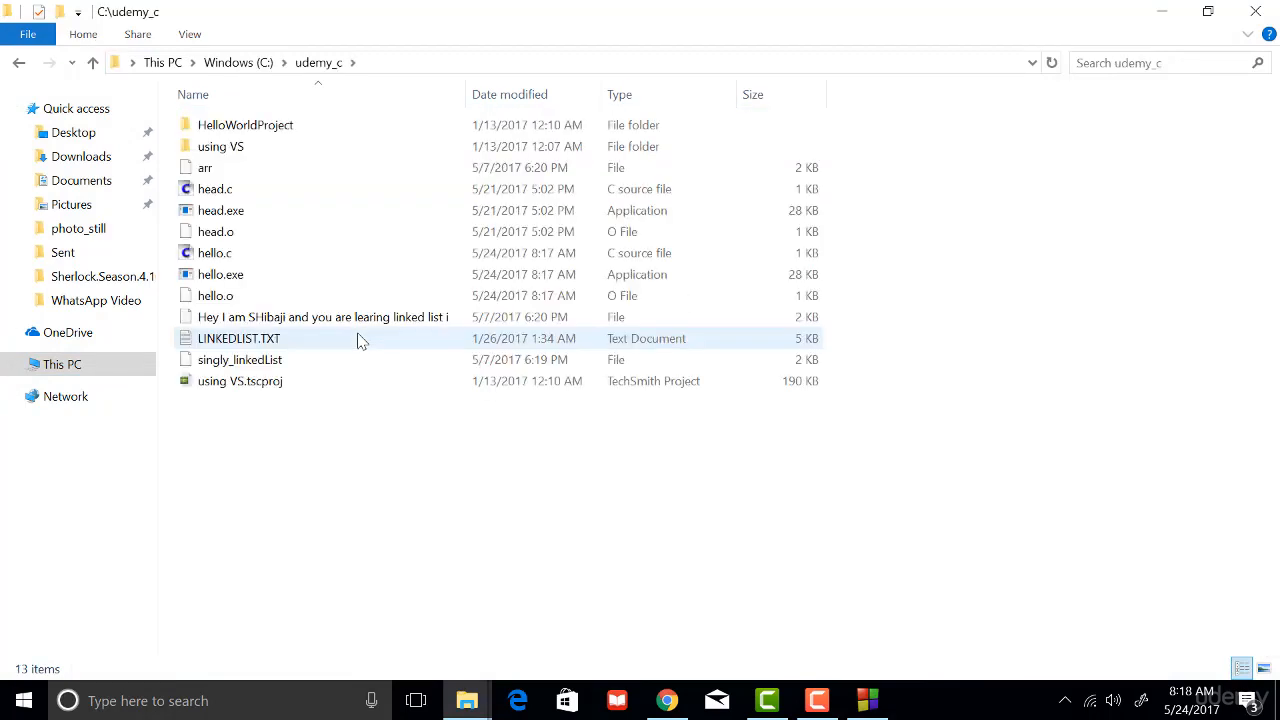
# - Delete the compiled files hello.exe and hello.o from the udemy_c folder
pyautogui.click(240, 284)
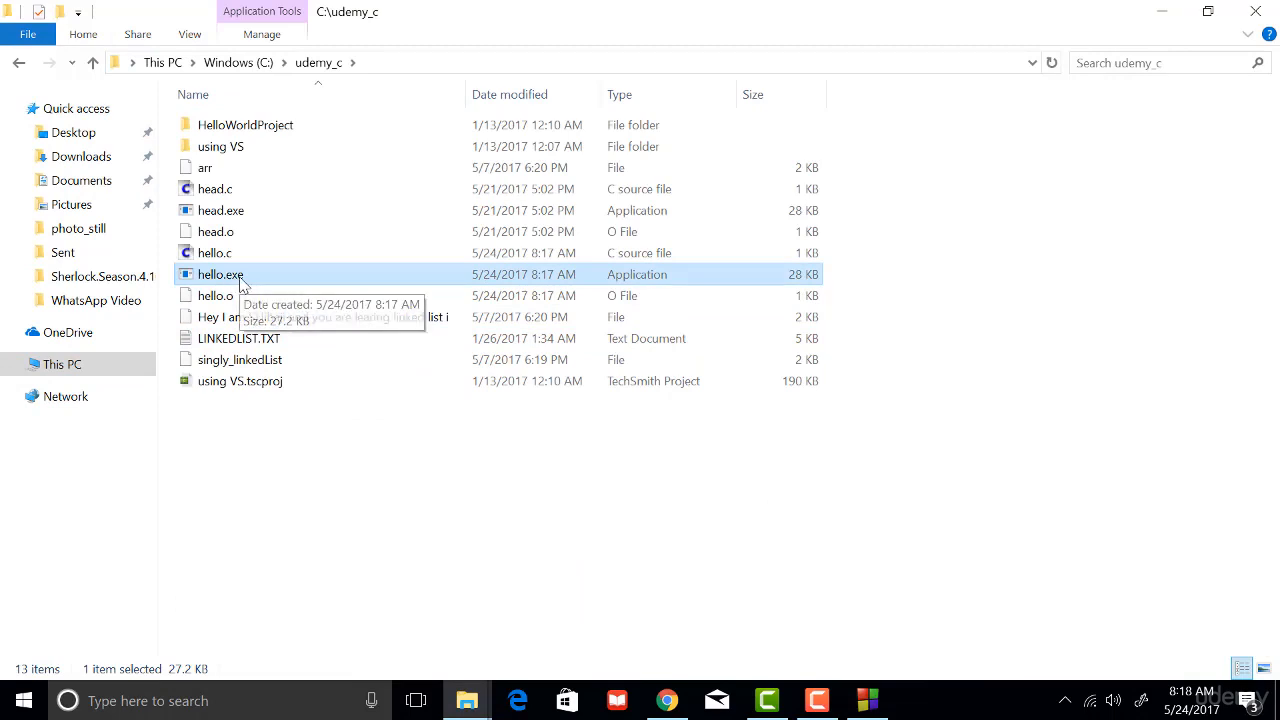
pyautogui.press('Delete')
pyautogui.click(258, 277)
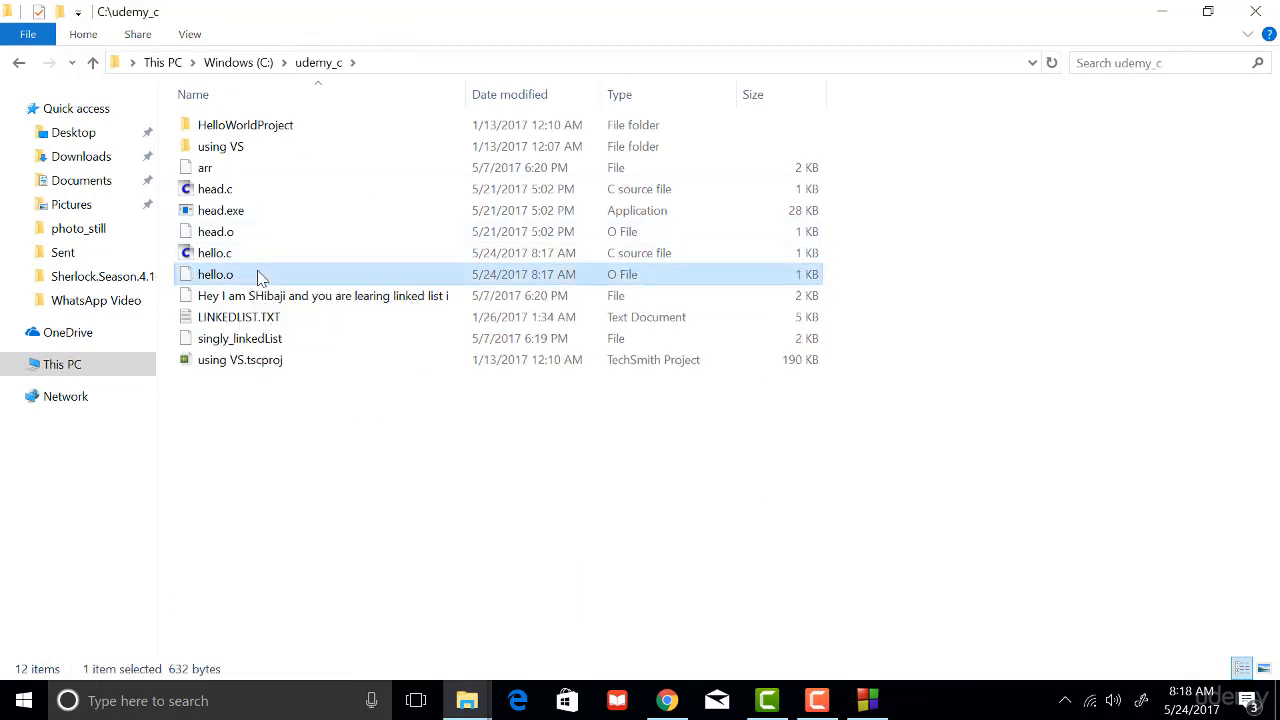
pyautogui.press('Delete')
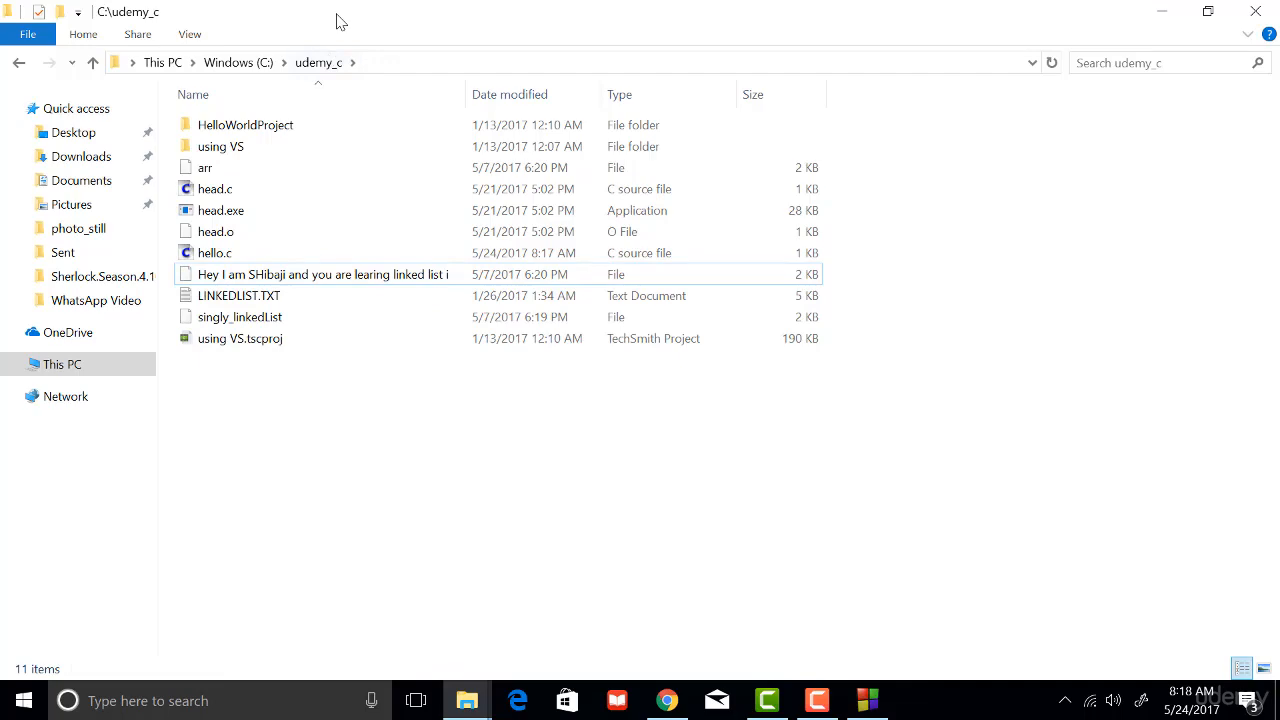
# - Restore the udemy_c folder window to a smaller size and place it beside the hello.c code
pyautogui.doubleClick(340, 18)
pyautogui.moveTo(620, 104); pyautogui.dragTo(920, 46)
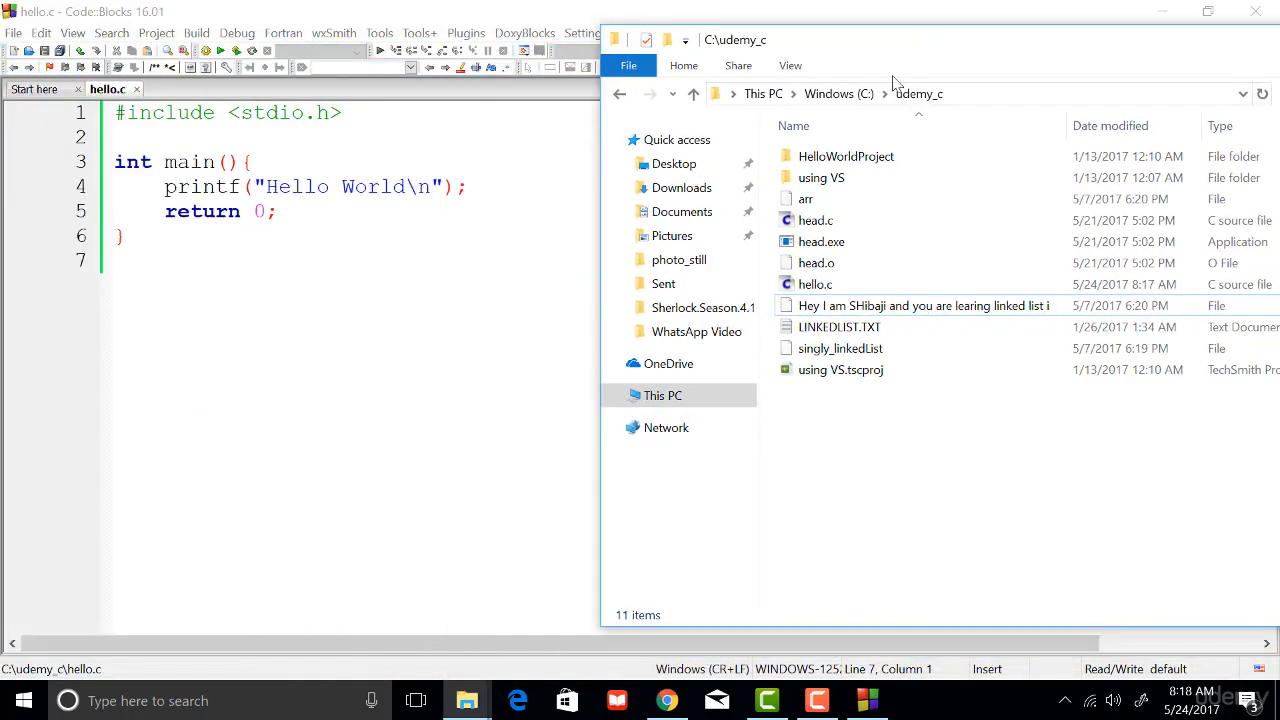
# - Narrow the Code::Blocks window to fit beside the udemy_c folder window, and build and run hello.c with the folder's file list in view
pyautogui.doubleClick(485, 20)
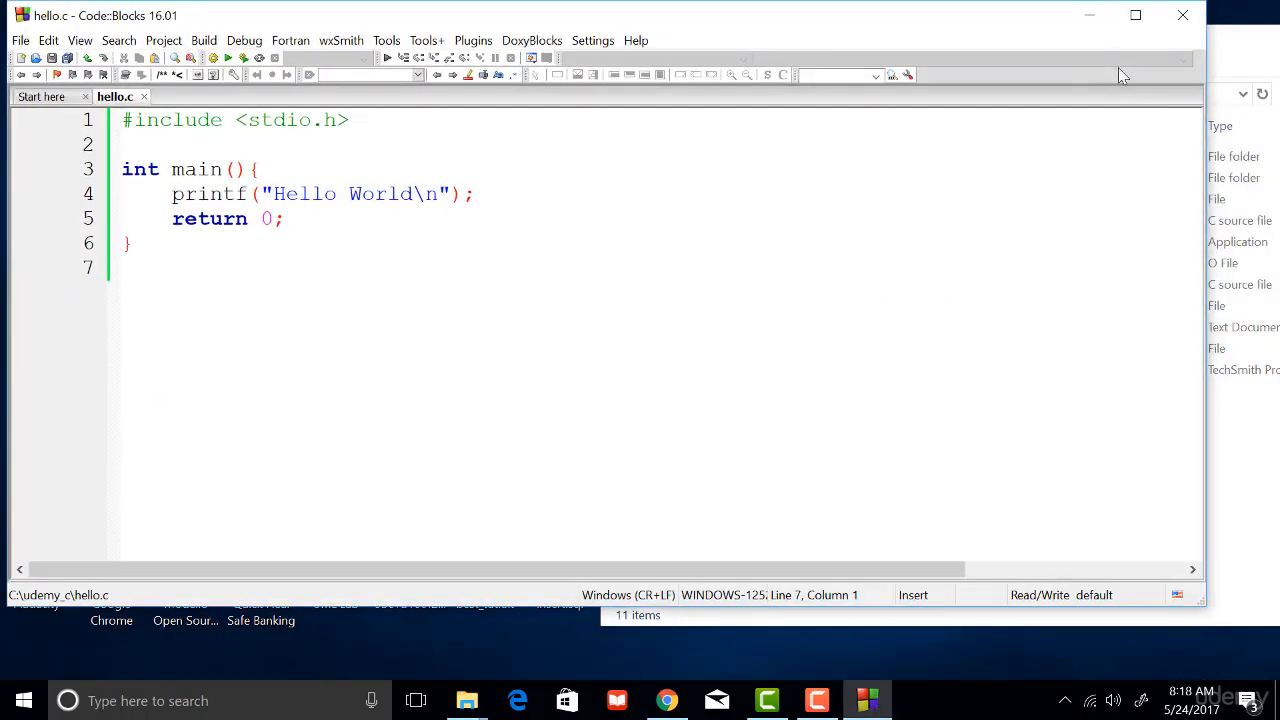
pyautogui.moveTo(1205, 136); pyautogui.dragTo(583, 194)
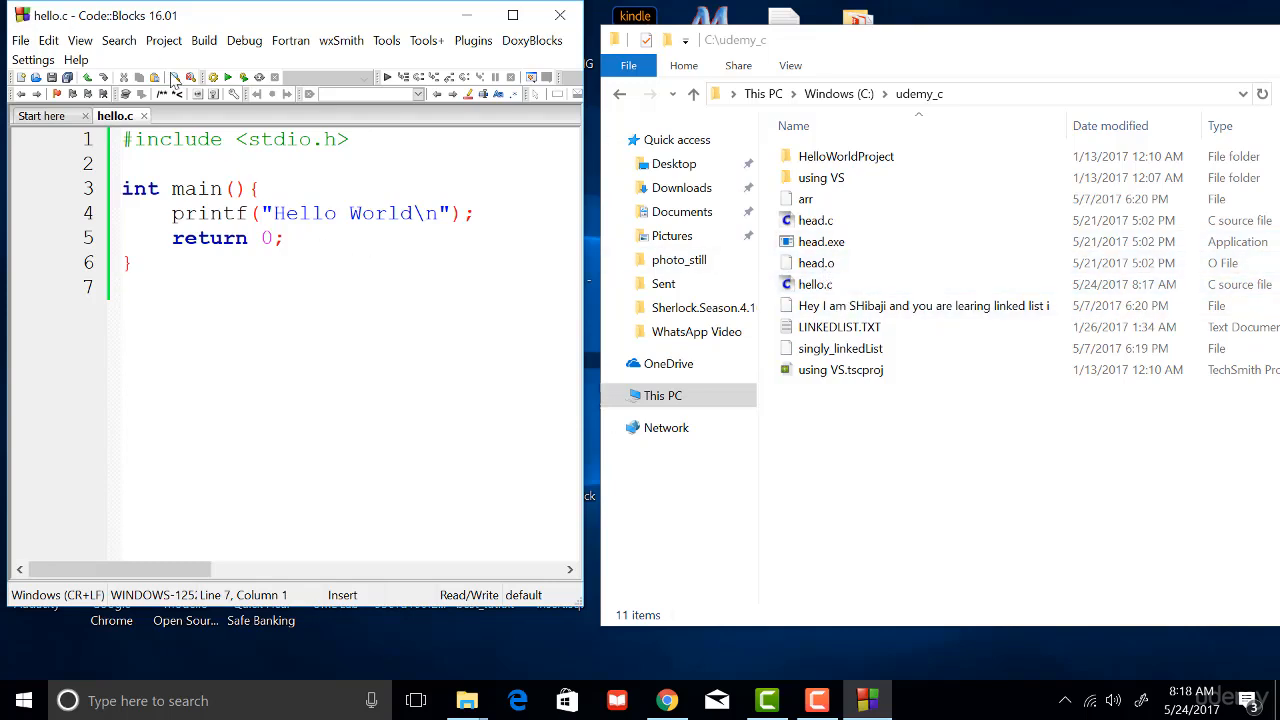
pyautogui.click(204, 42)
pyautogui.press('F9')
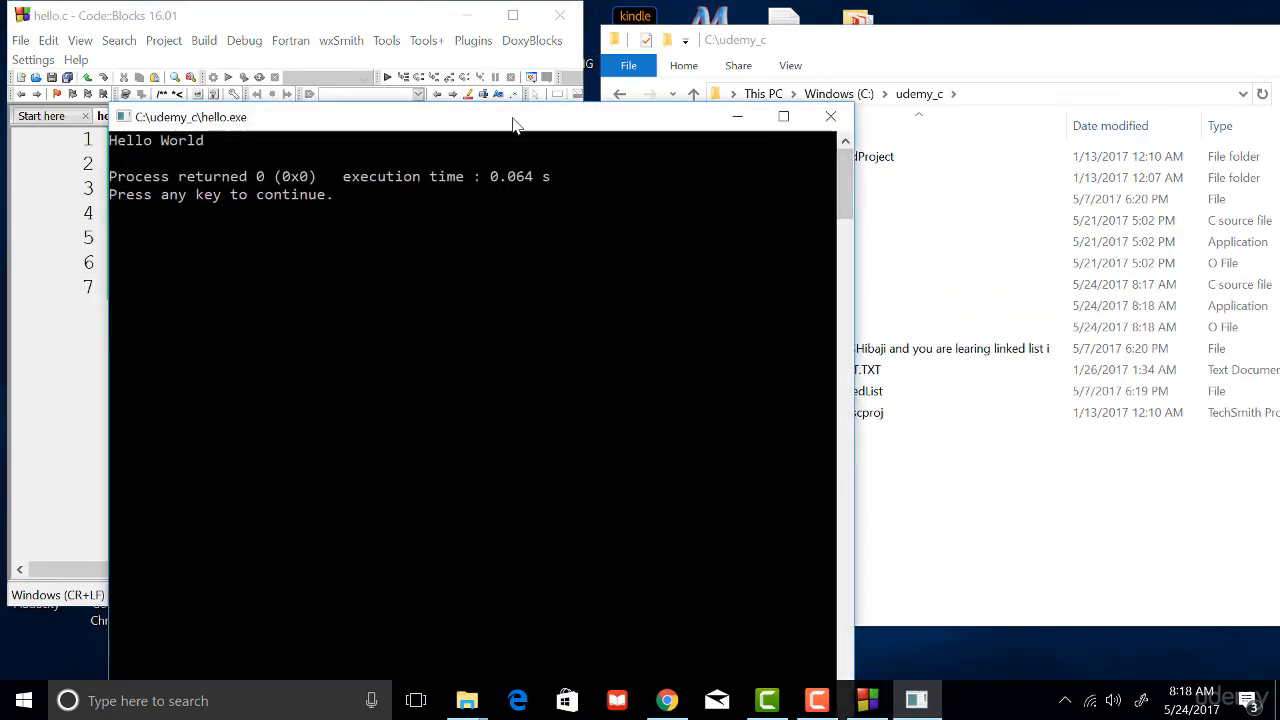
pyautogui.moveTo(514, 123); pyautogui.dragTo(384, 101)
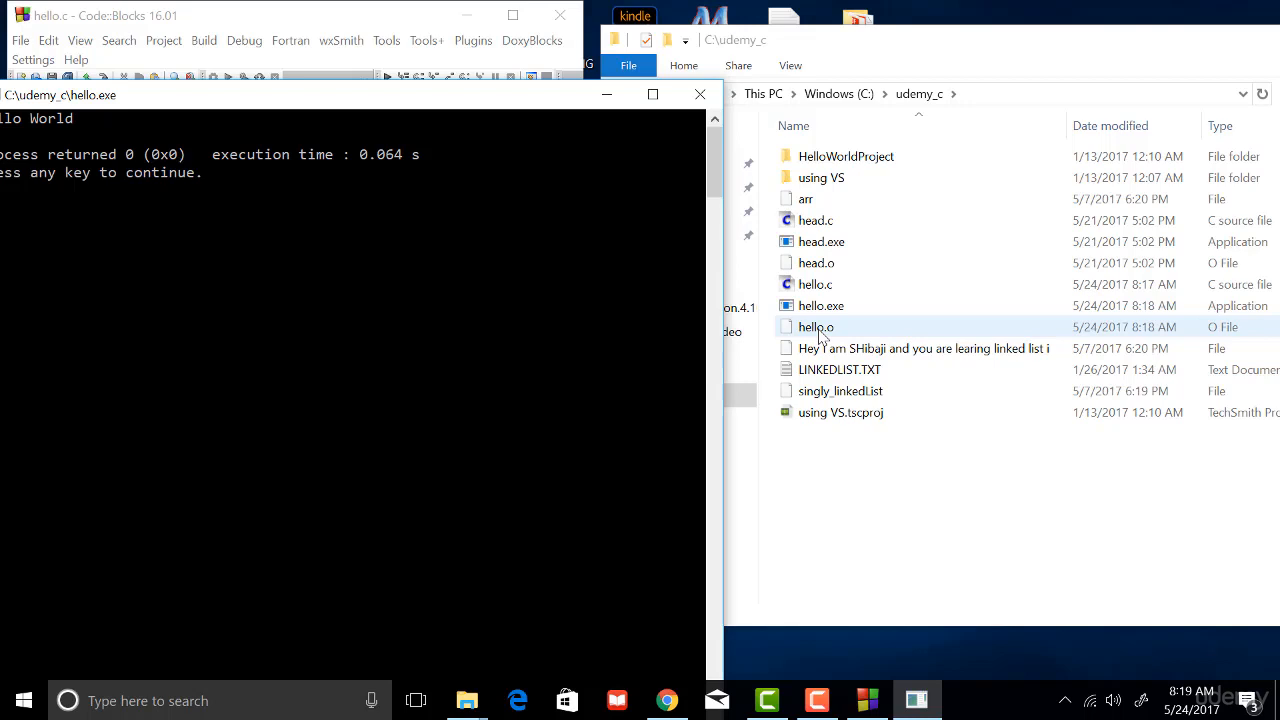
# - Select the rebuilt hello.exe in the udemy_c folder and close the program's console window
pyautogui.click(828, 310)
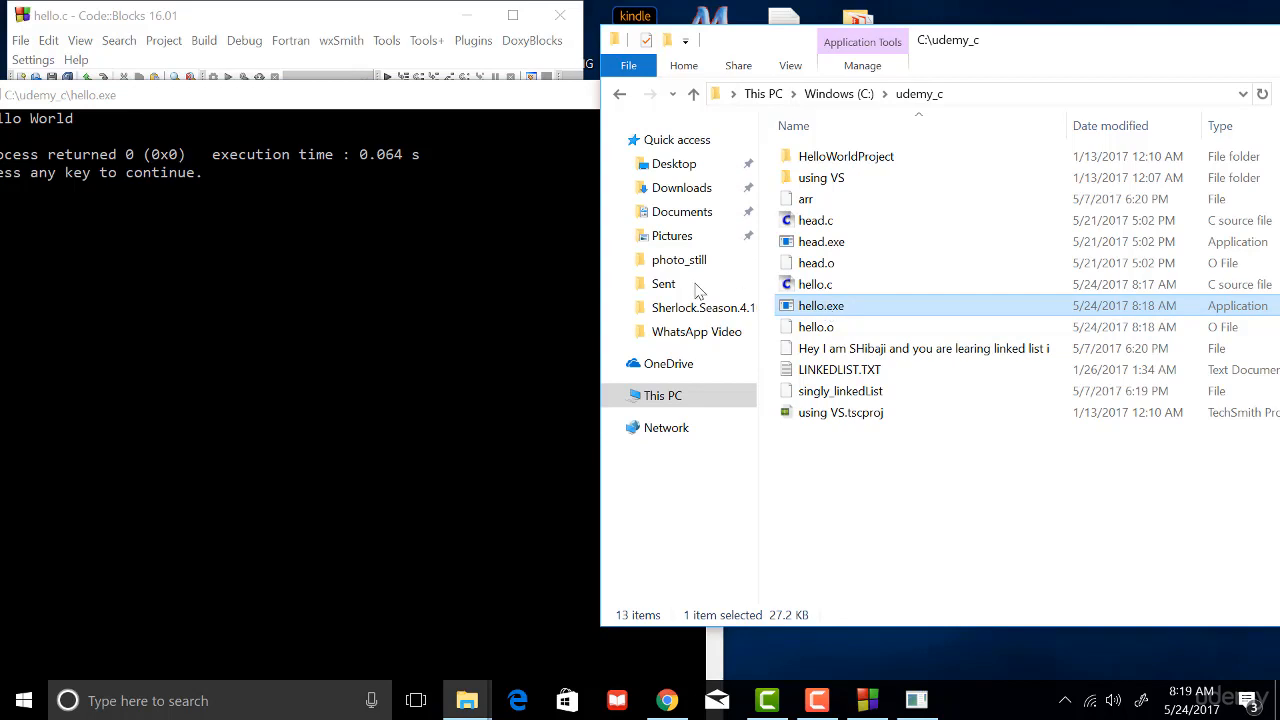
pyautogui.click(454, 238)
pyautogui.moveTo(520, 102); pyautogui.dragTo(665, 103)
pyautogui.moveTo(757, 103); pyautogui.dragTo(786, 88)
pyautogui.press('Return')
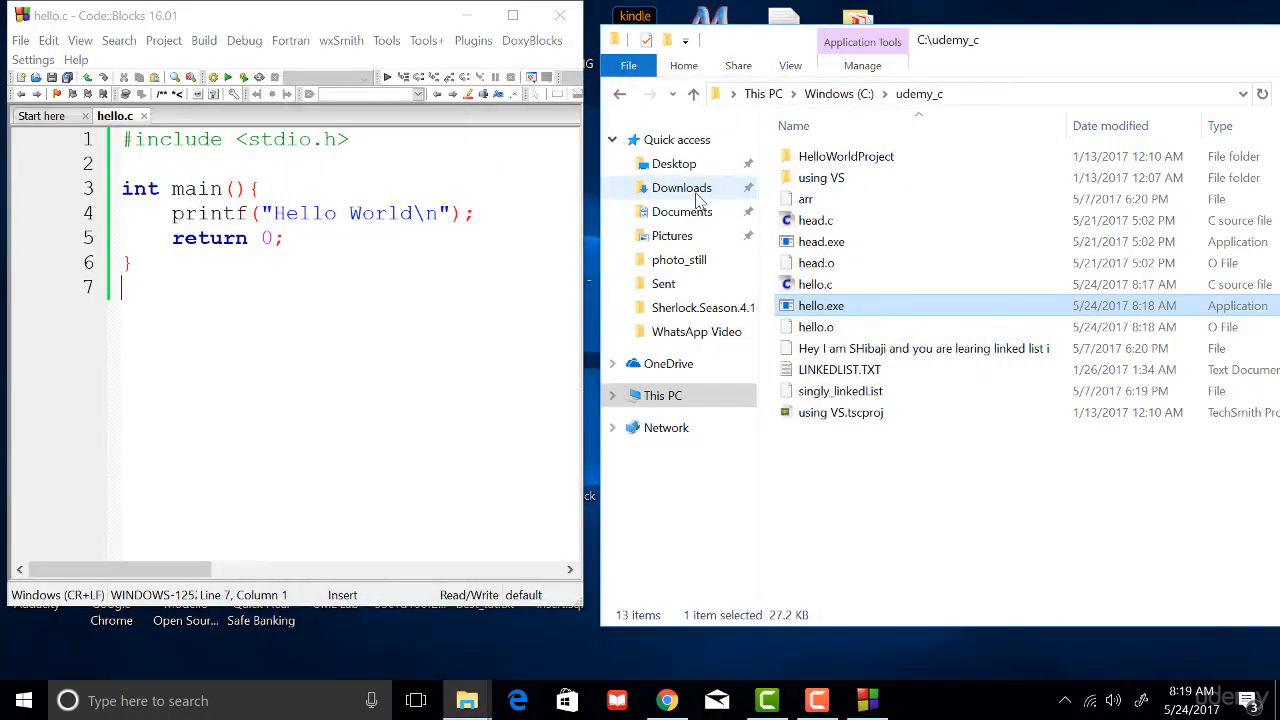
# - Maximize the Code::Blocks window and close all open files, including the Start here page
pyautogui.doubleClick(375, 20)
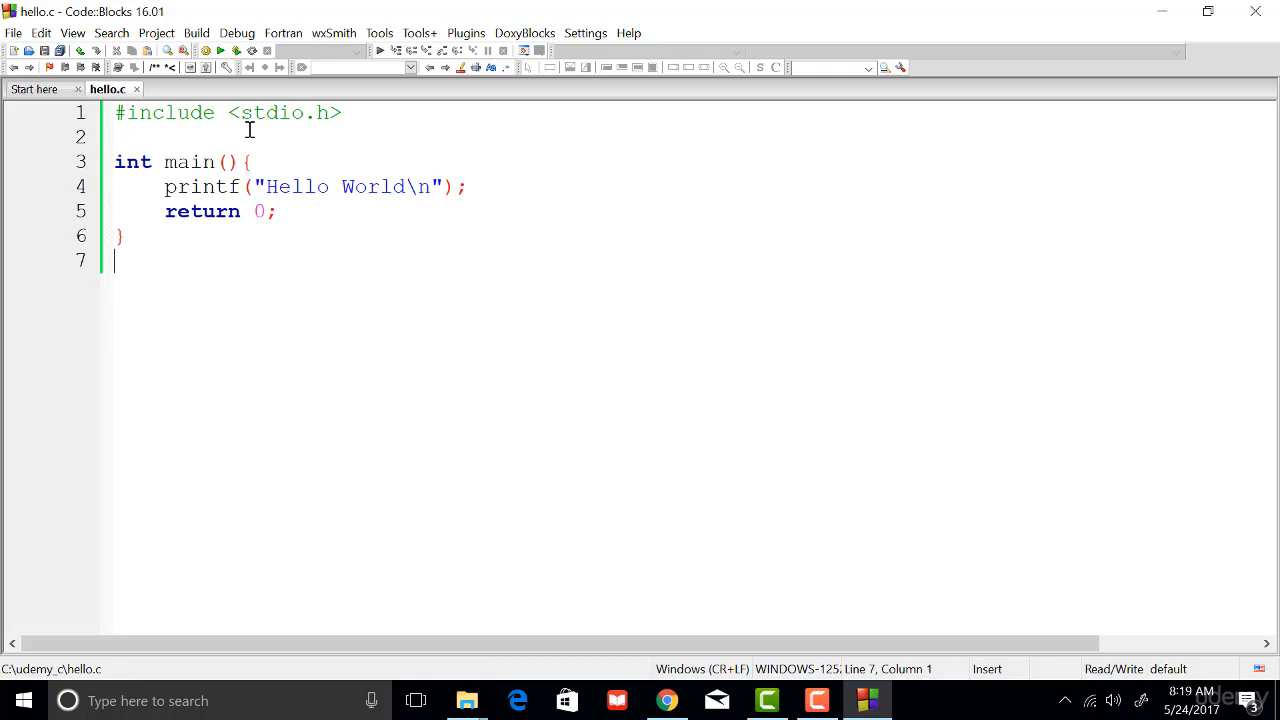
pyautogui.click(13, 33)
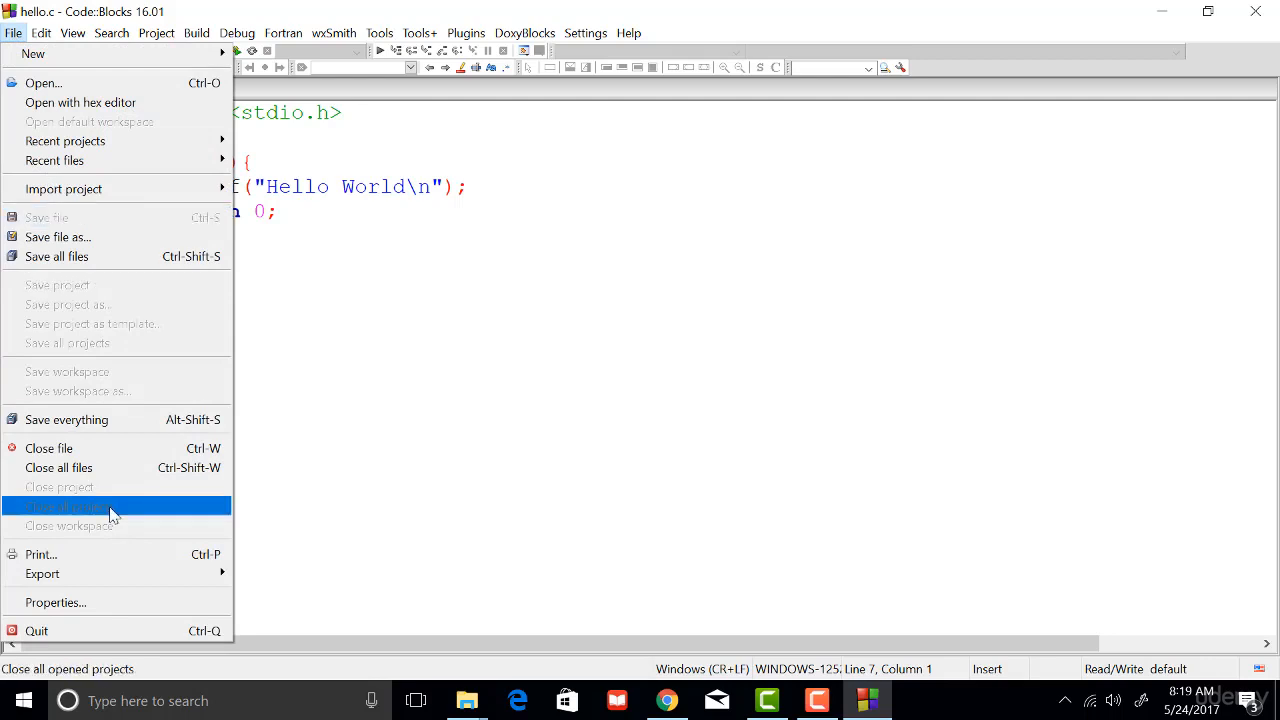
pyautogui.click(126, 468)
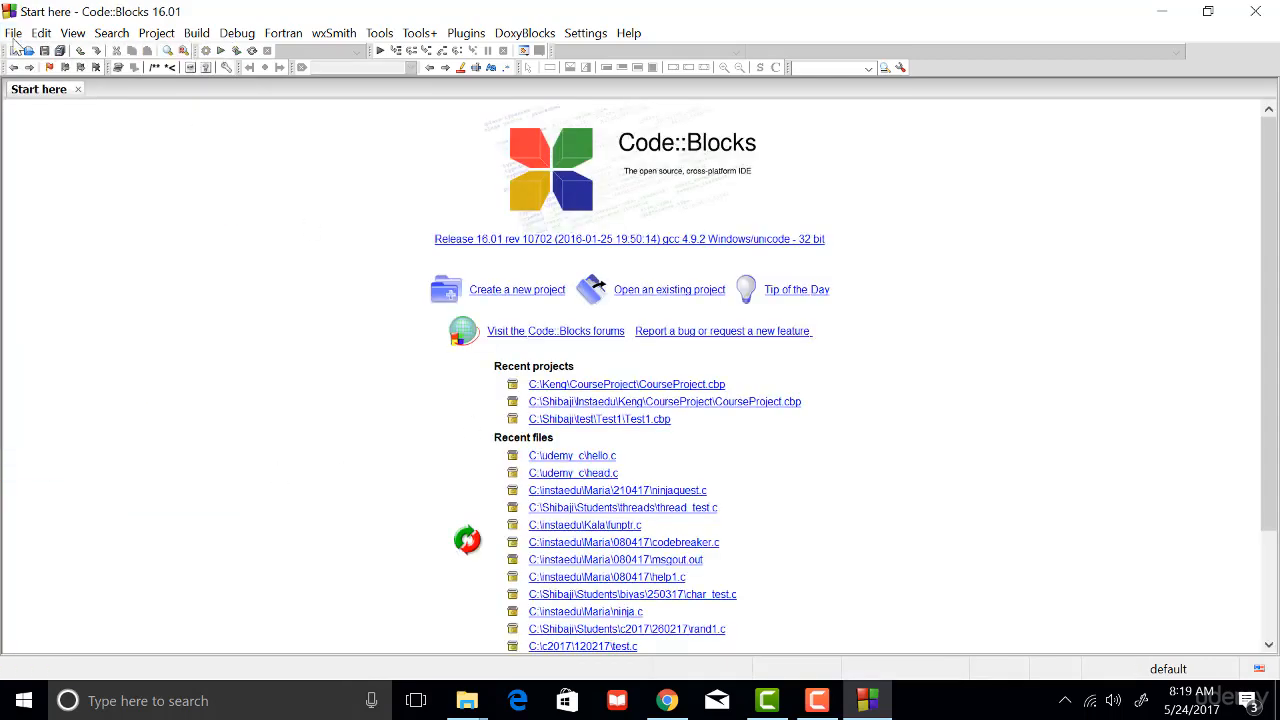
pyautogui.click(77, 89)
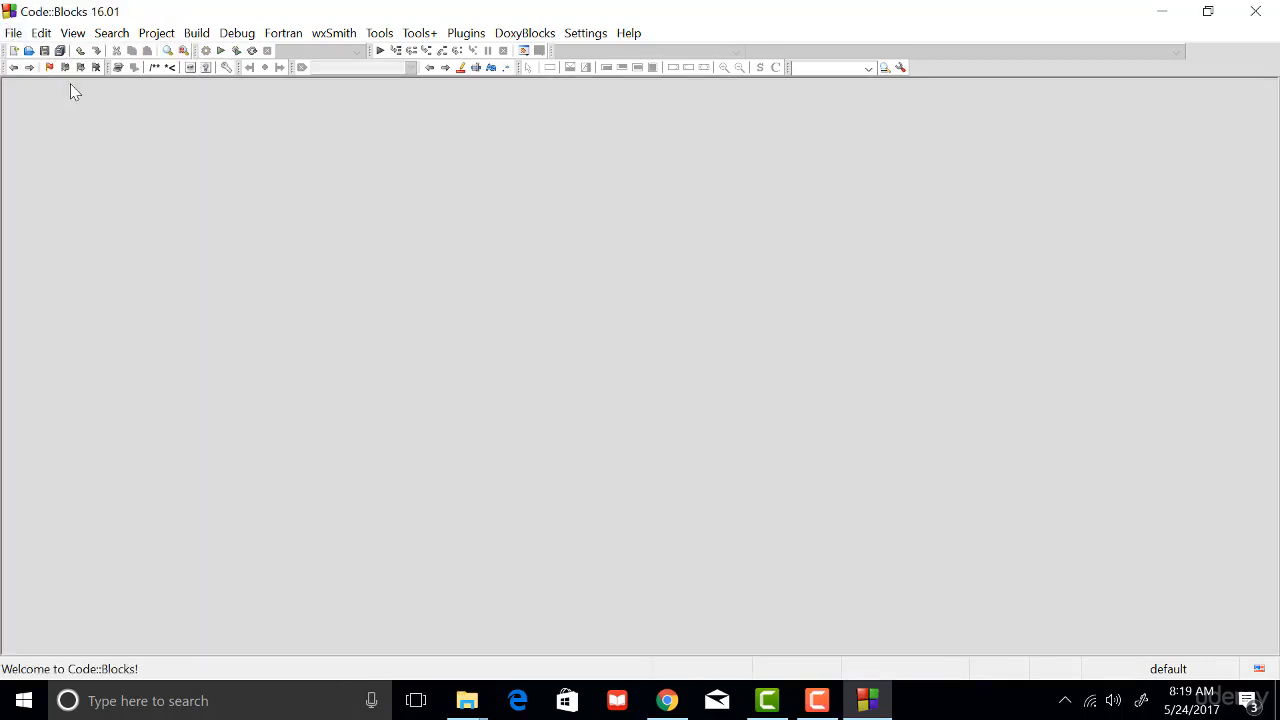
# - Start a new project from the Console application template and choose C as its language
pyautogui.click(14, 33)
pyautogui.moveTo(29, 56)
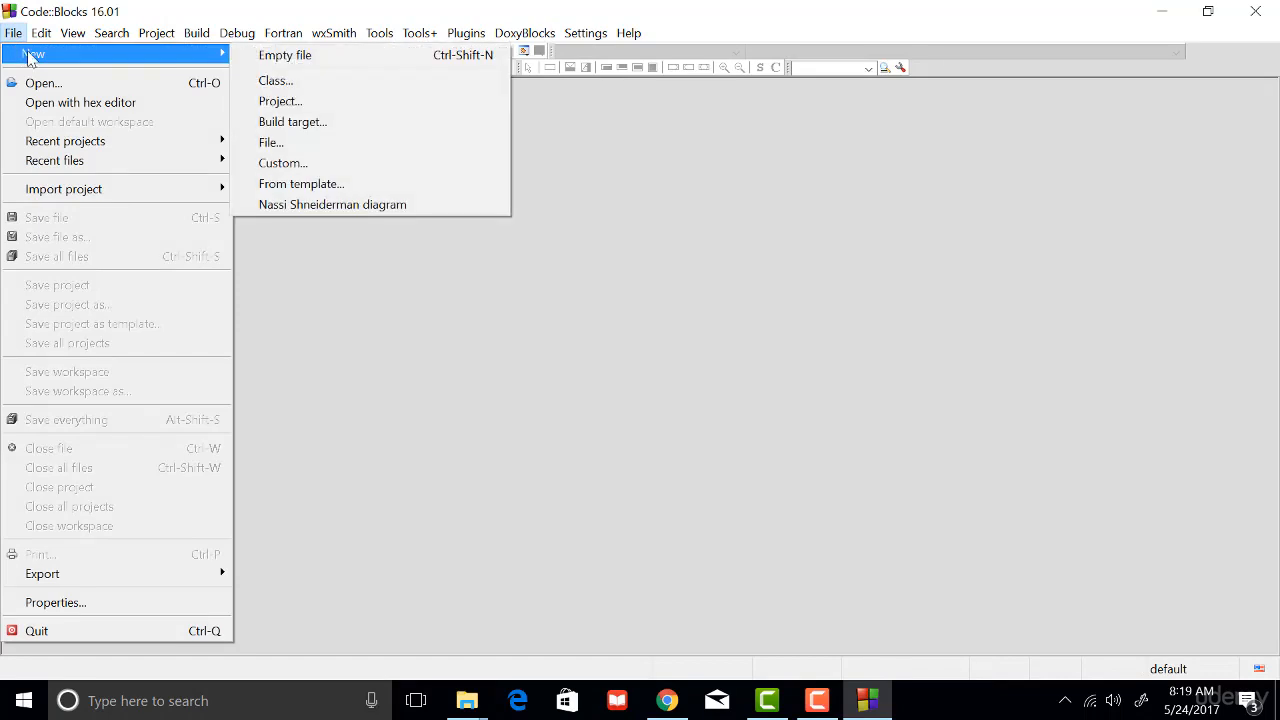
pyautogui.click(312, 103)
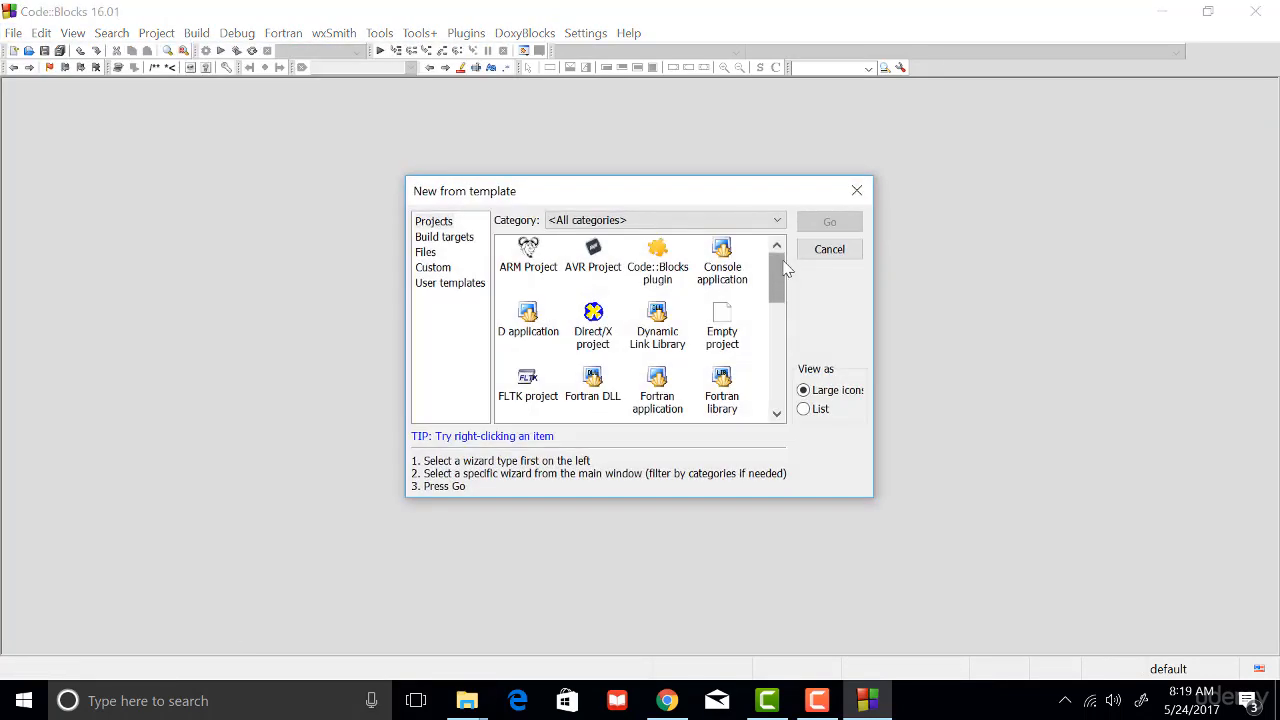
pyautogui.click(720, 272)
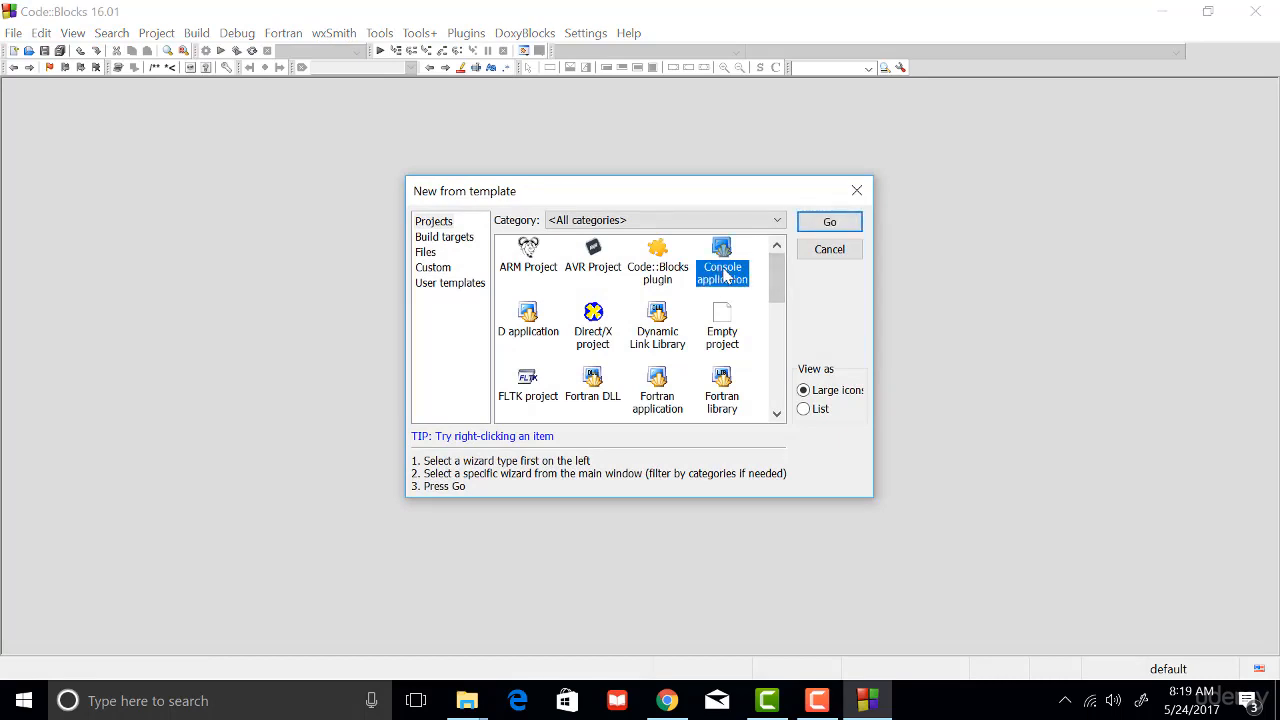
pyautogui.click(818, 226)
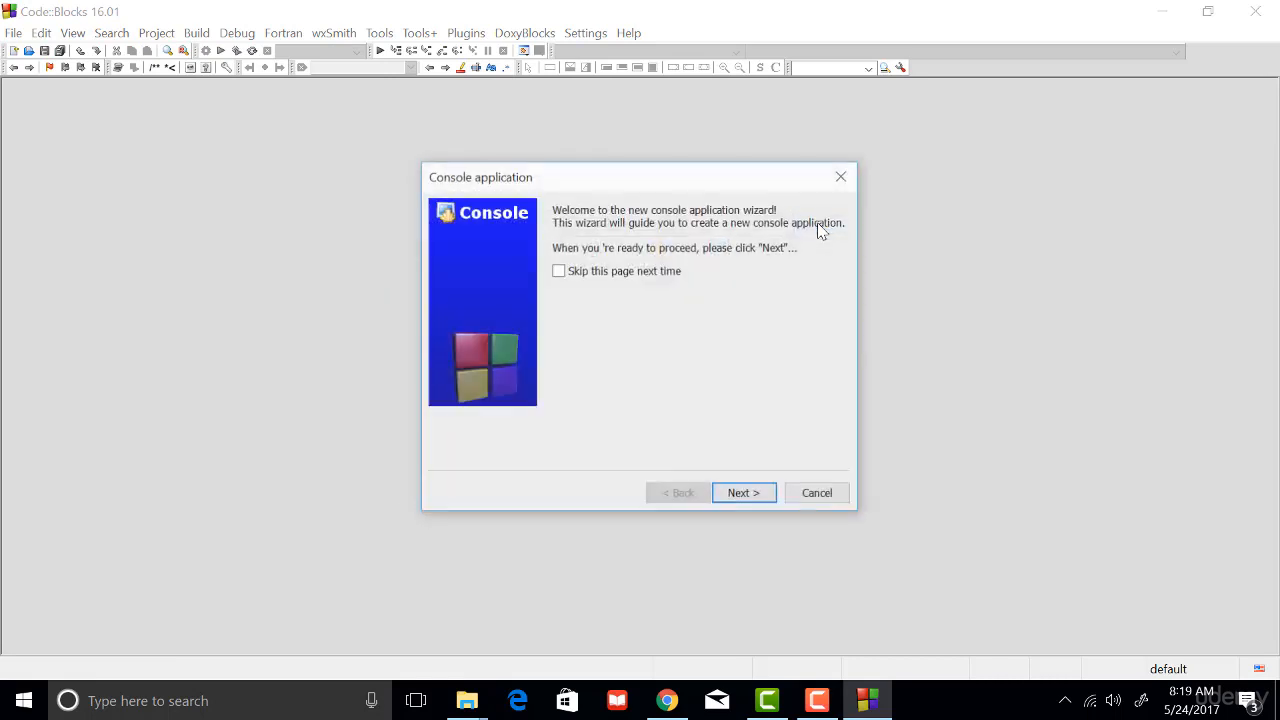
pyautogui.click(760, 495)
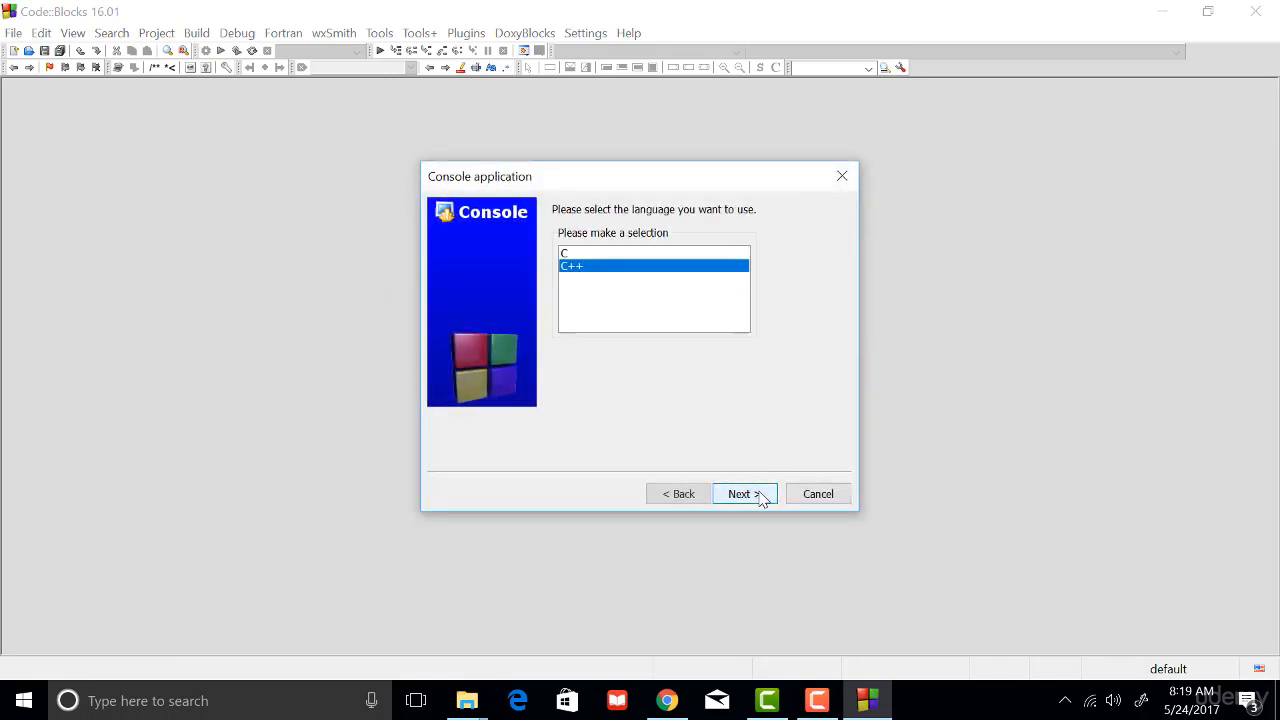
pyautogui.click(644, 254)
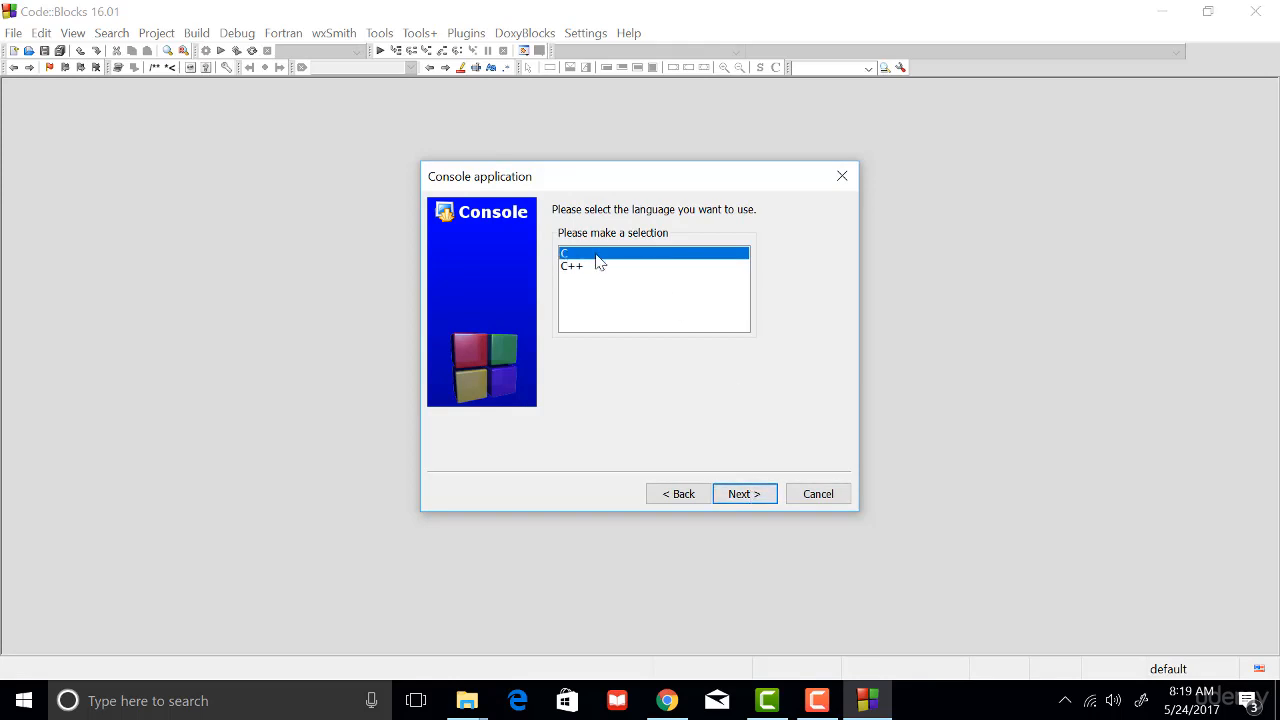
pyautogui.click(757, 494)
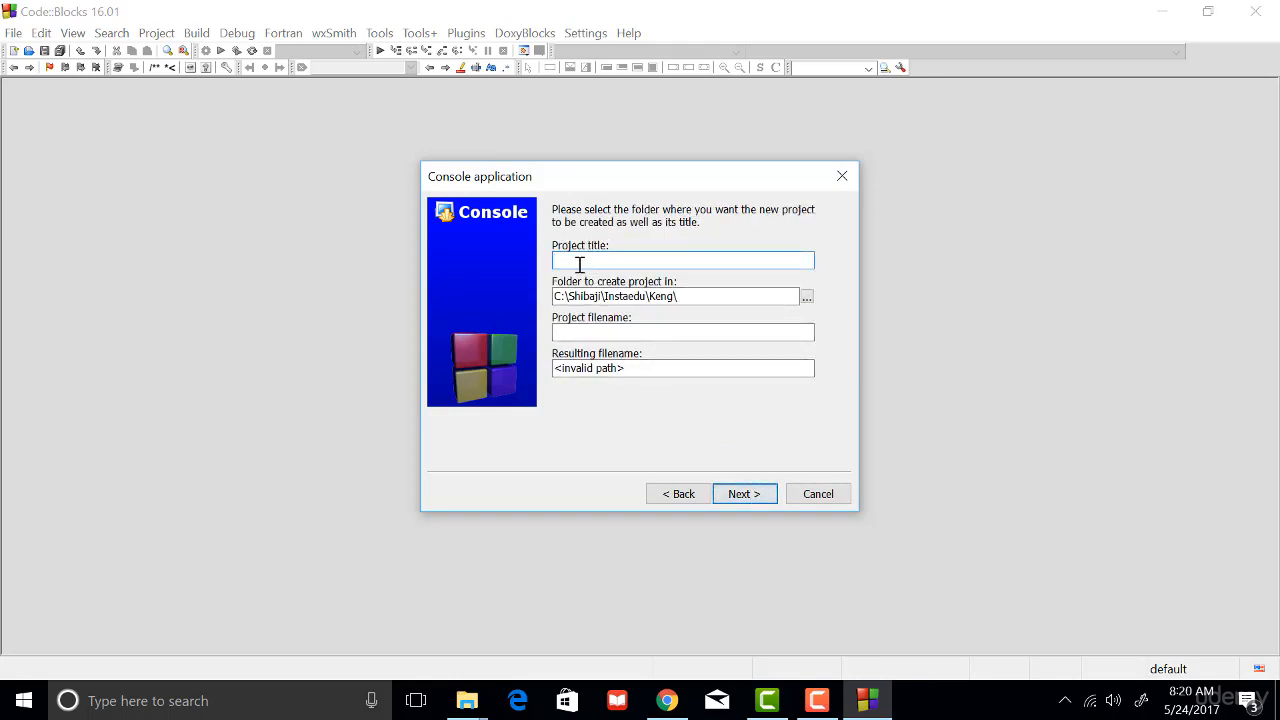
# - Create a folder named test_project inside the author's personal folder on the C: drive and choose it as the project location
pyautogui.click(807, 298)
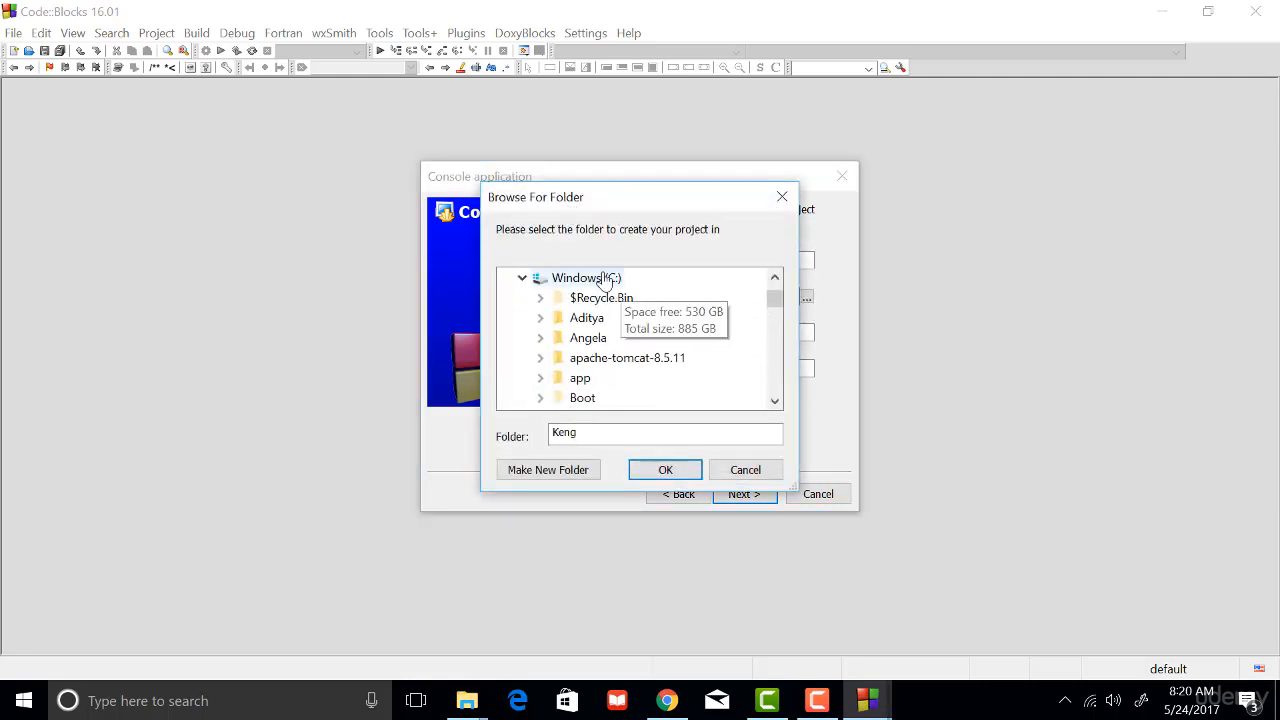
pyautogui.click(600, 278)
pyautogui.scroll(-7, 695, 330)
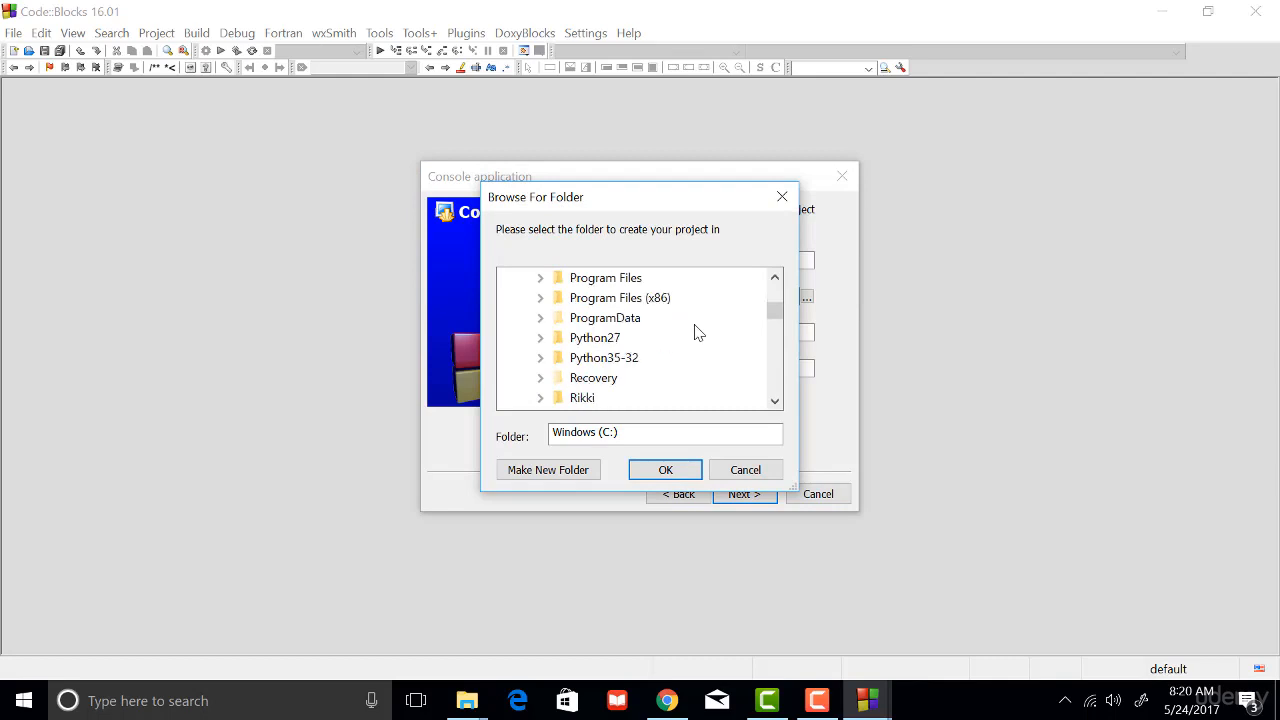
pyautogui.scroll(-2, 698, 332)
pyautogui.click(592, 339)
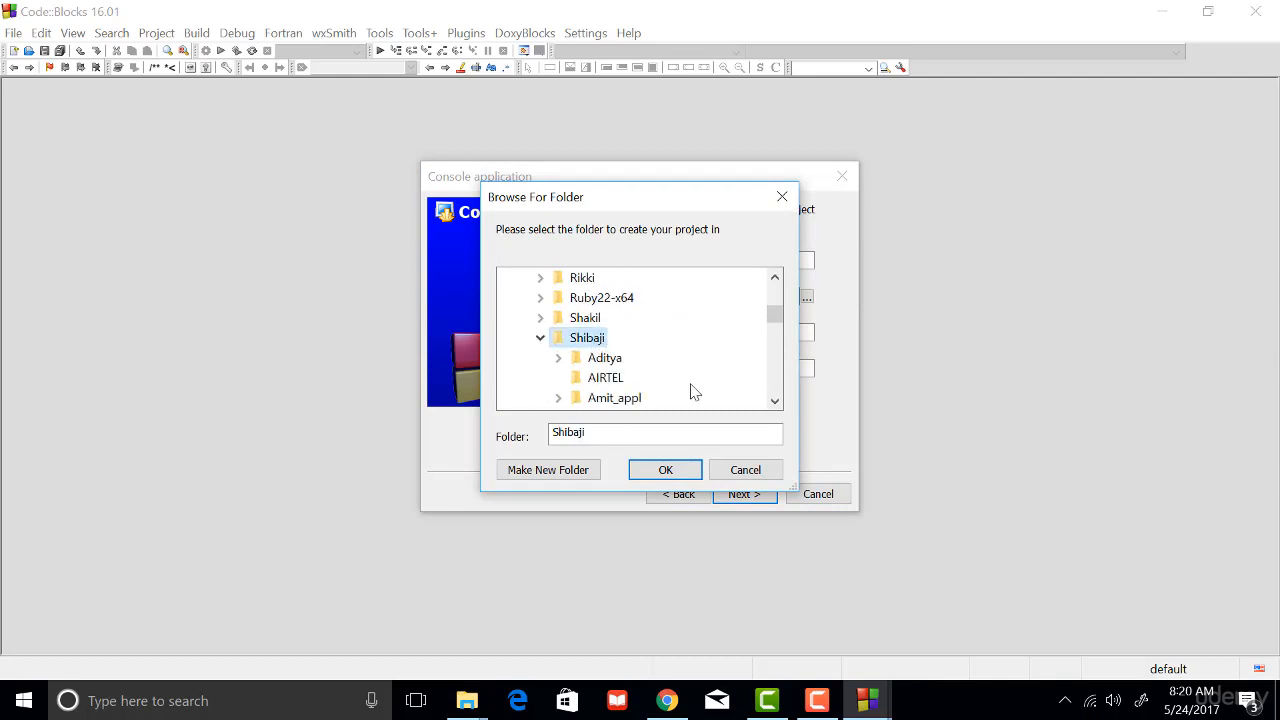
pyautogui.click(574, 474)
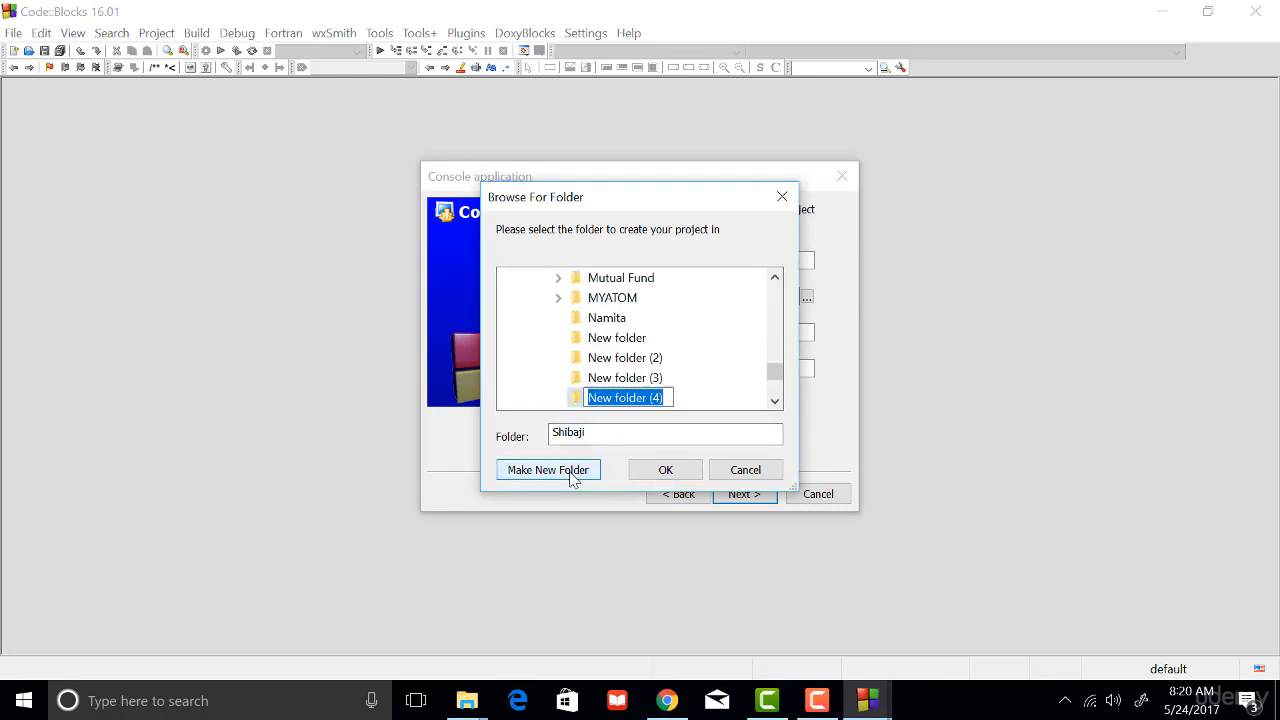
pyautogui.write('test')
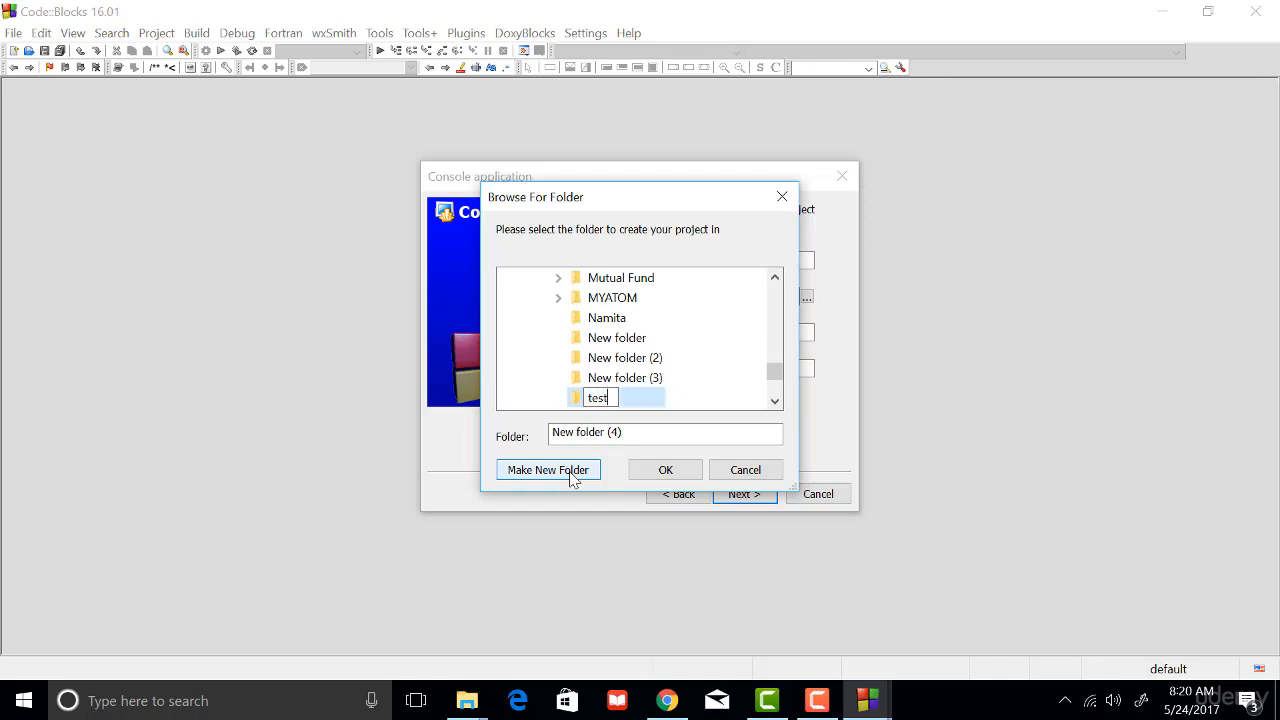
pyautogui.write('_project')
pyautogui.press('Return')
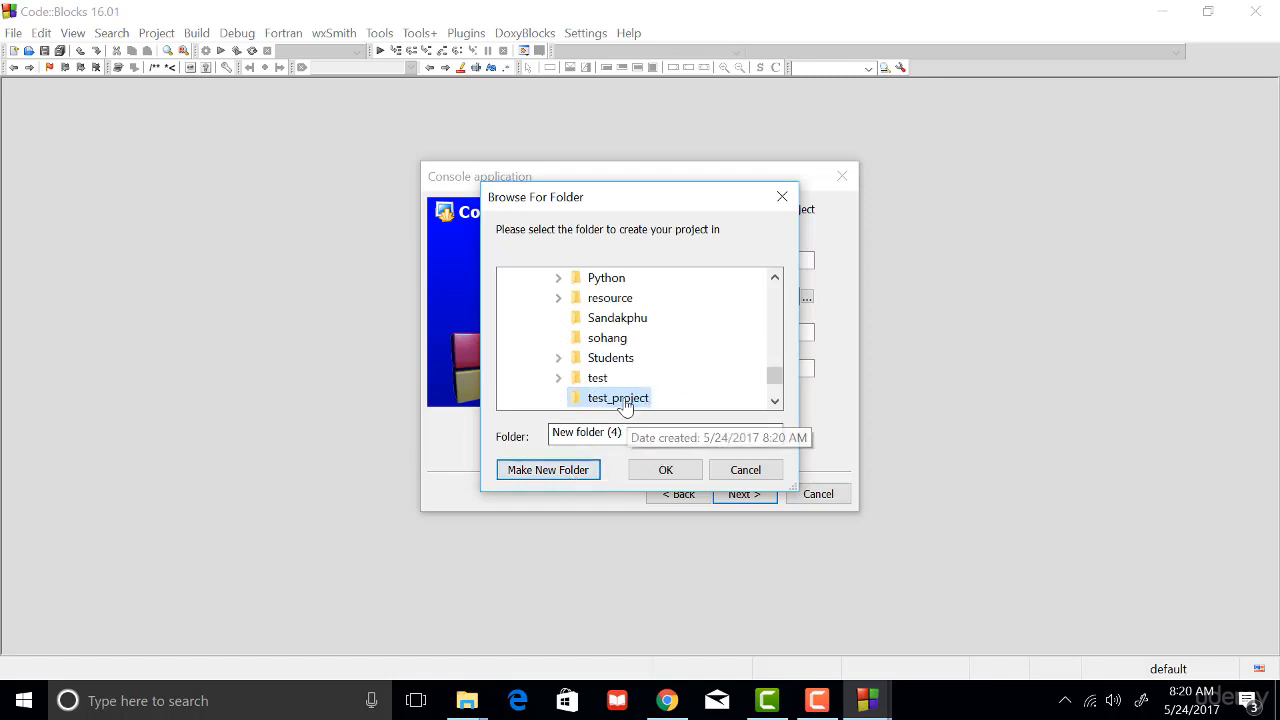
pyautogui.click(666, 470)
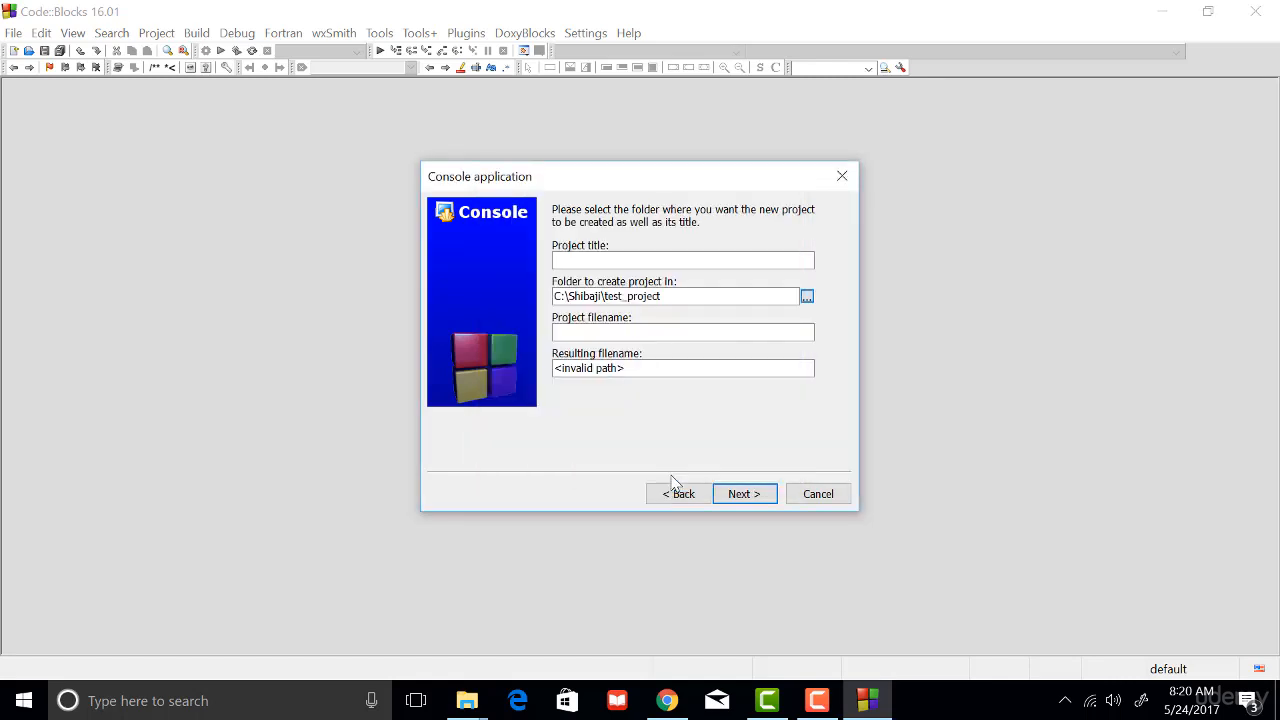
# - Set the project title to Hello
pyautogui.moveTo(677, 296); pyautogui.dragTo(546, 277)
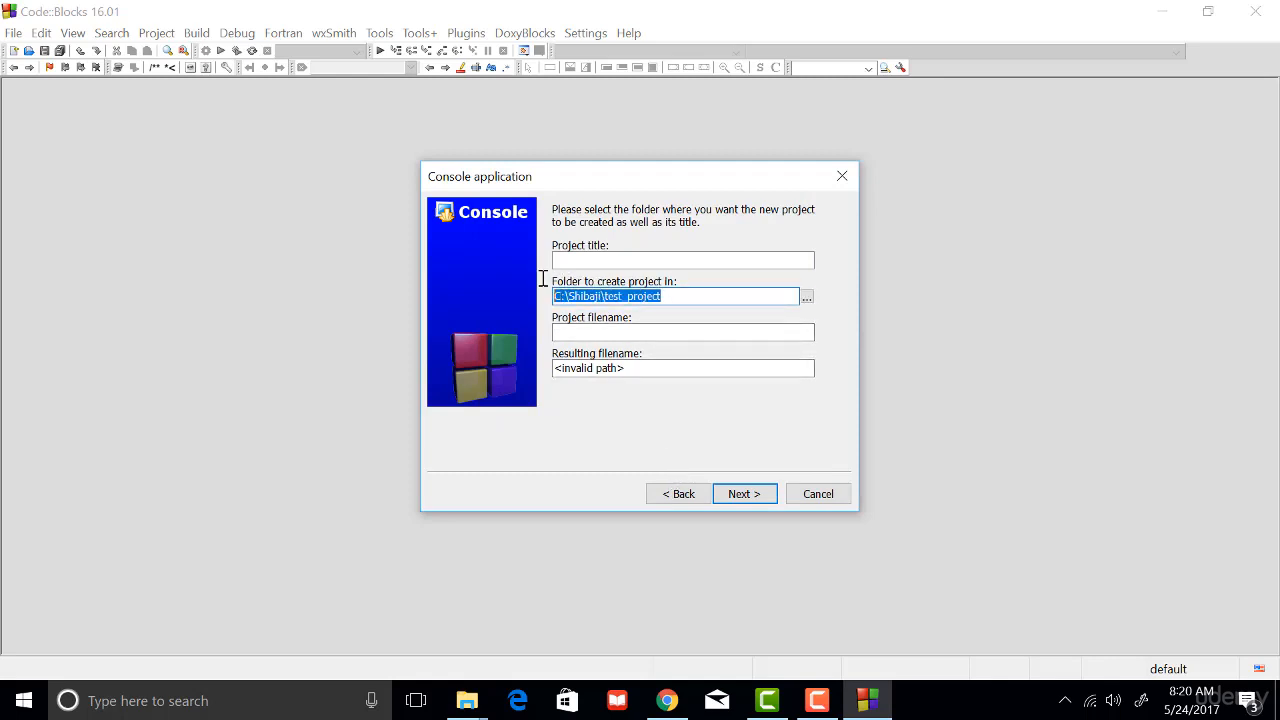
pyautogui.click(657, 262)
pyautogui.write('Hello')
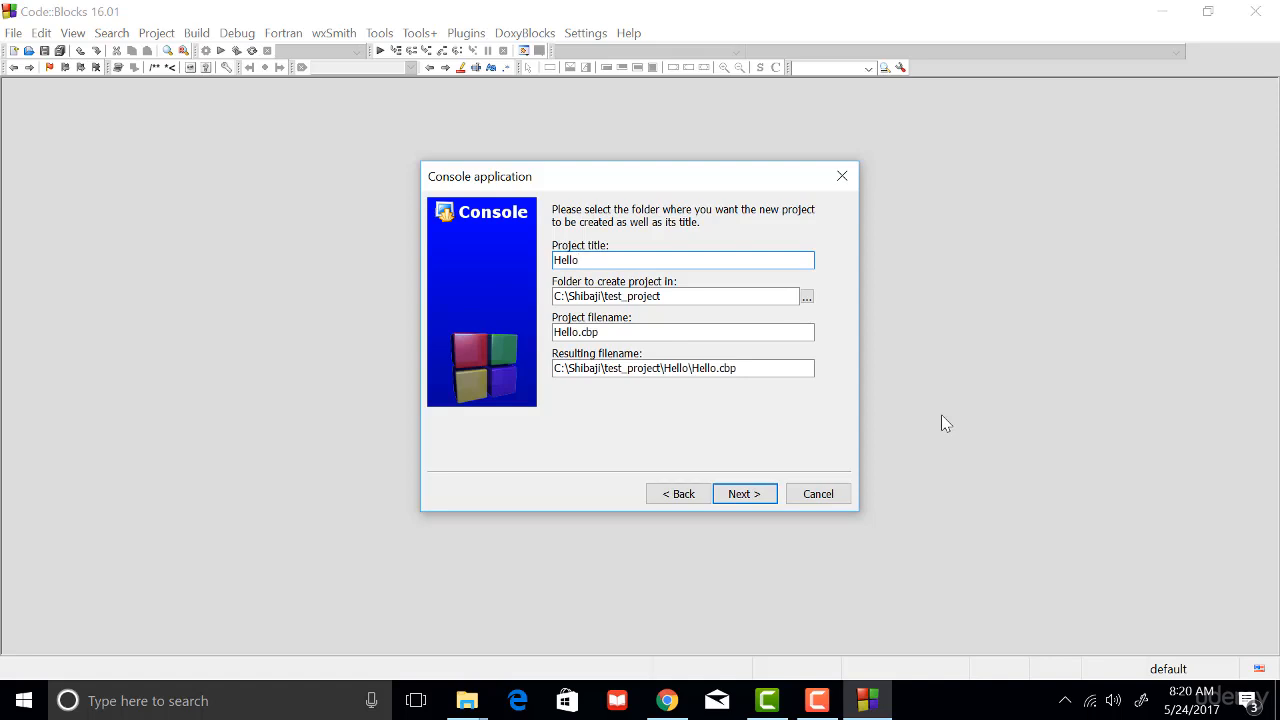
# - Examine how the project title, parent folder and project filename make up the resulting file path
pyautogui.moveTo(640, 365); pyautogui.dragTo(553, 333)
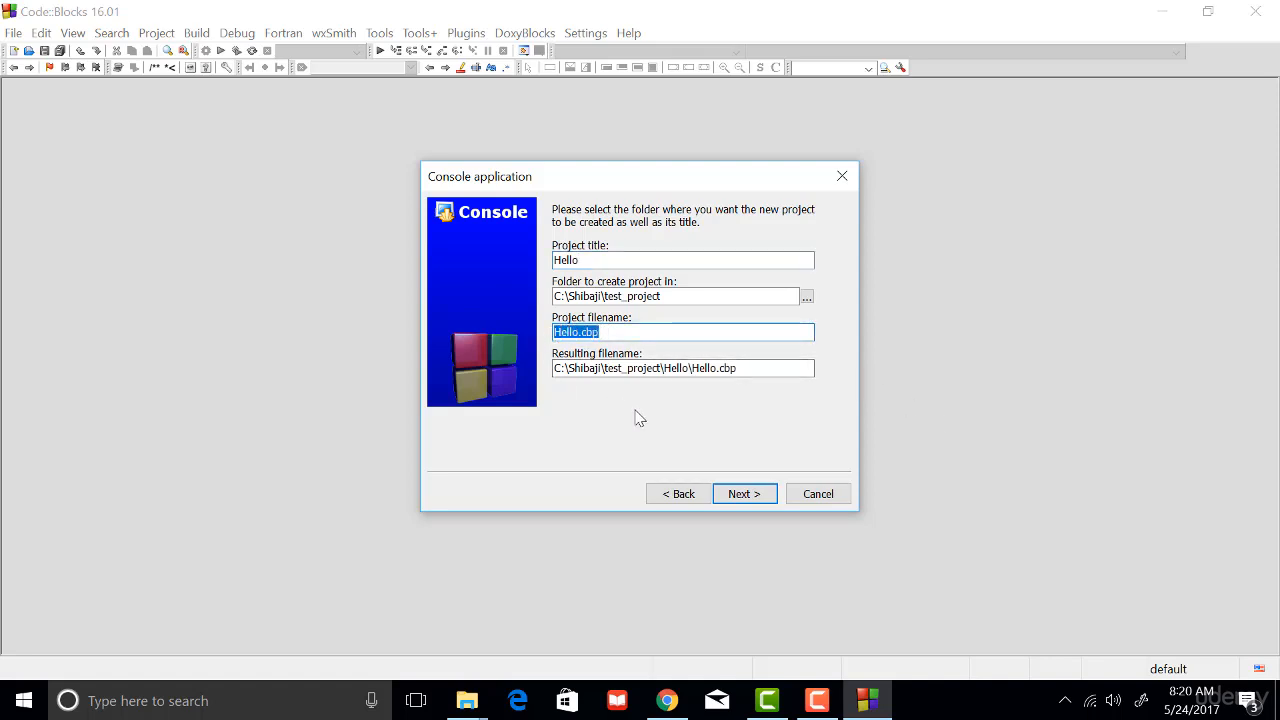
pyautogui.click(614, 333)
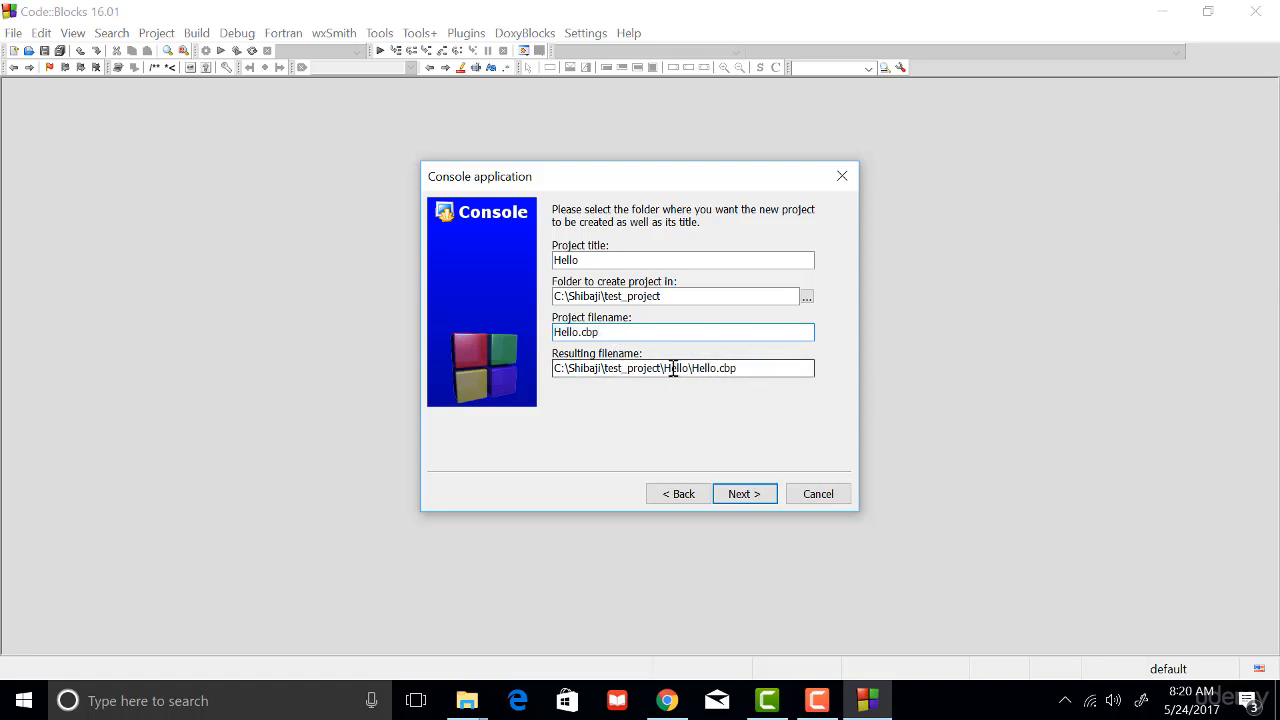
pyautogui.moveTo(664, 369); pyautogui.dragTo(752, 369)
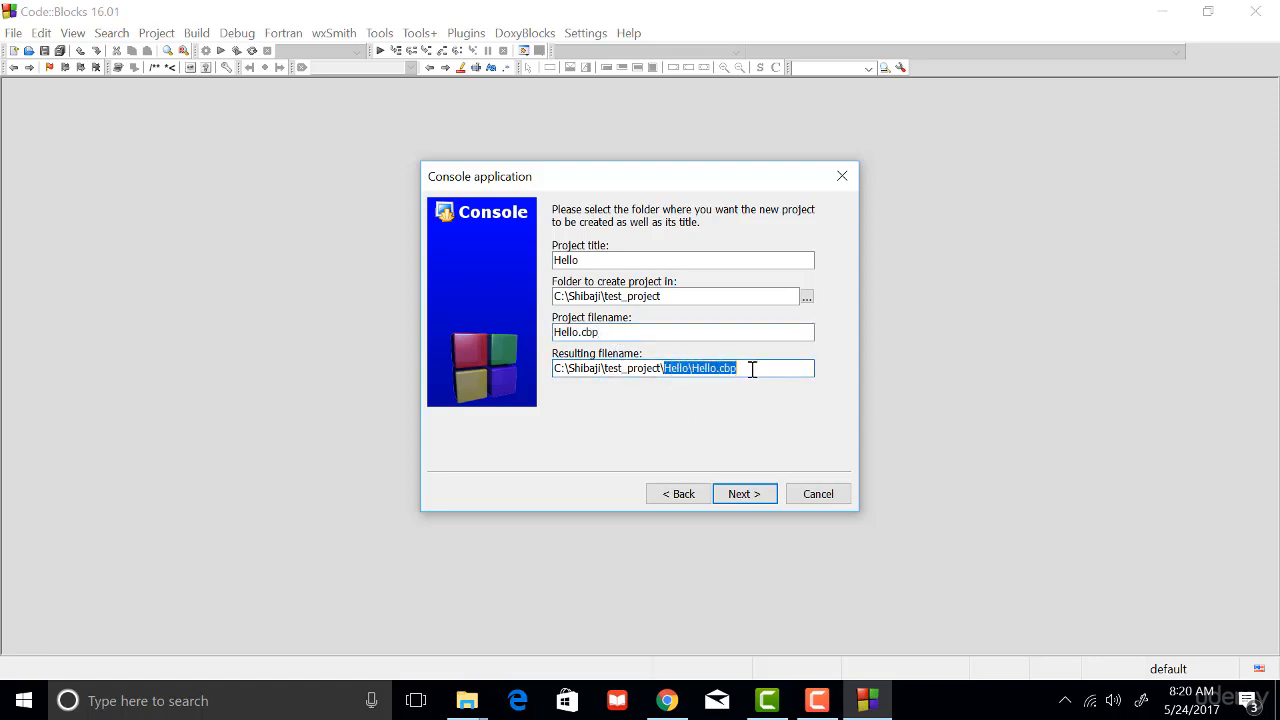
pyautogui.moveTo(582, 260); pyautogui.dragTo(552, 260)
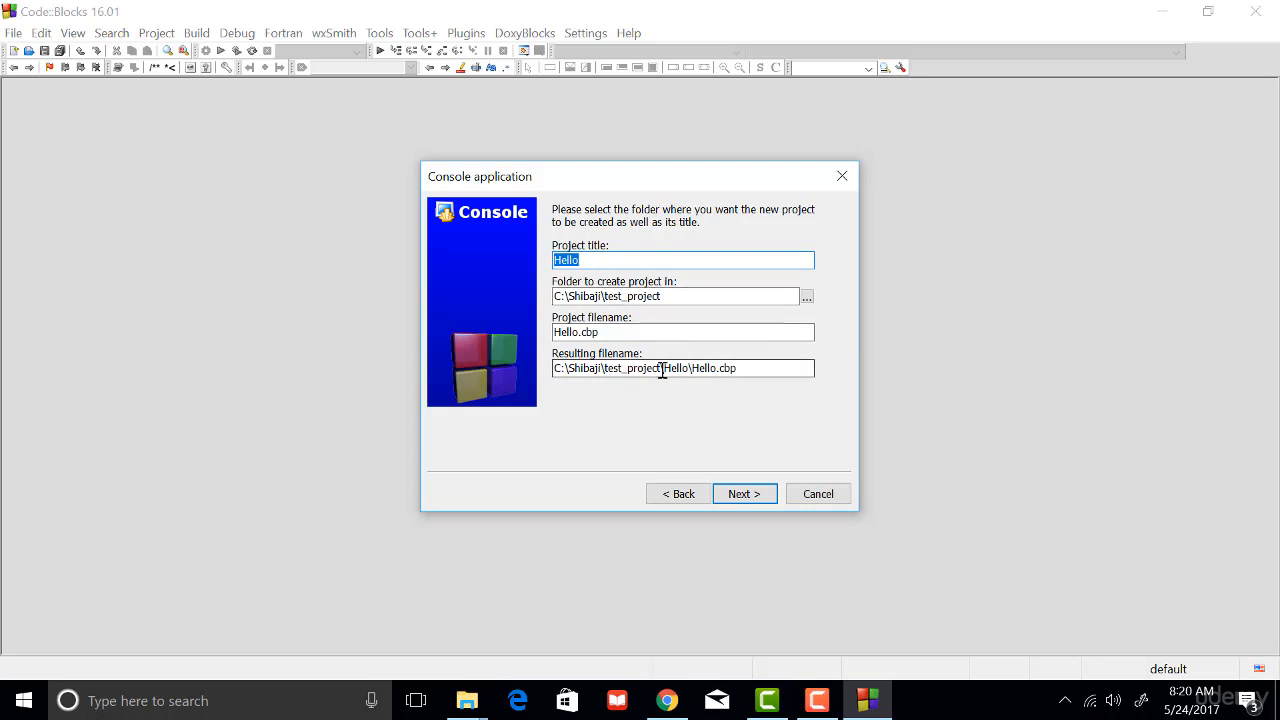
pyautogui.moveTo(662, 370); pyautogui.dragTo(689, 370)
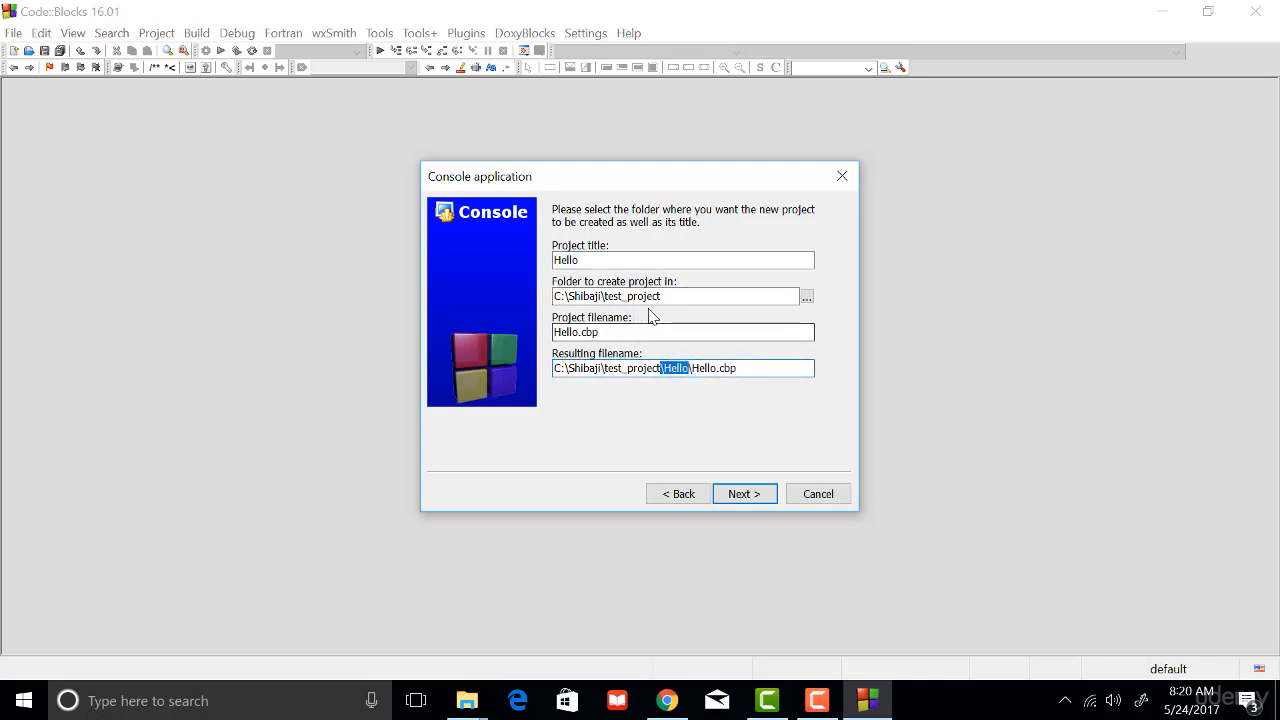
pyautogui.moveTo(669, 296); pyautogui.dragTo(544, 296)
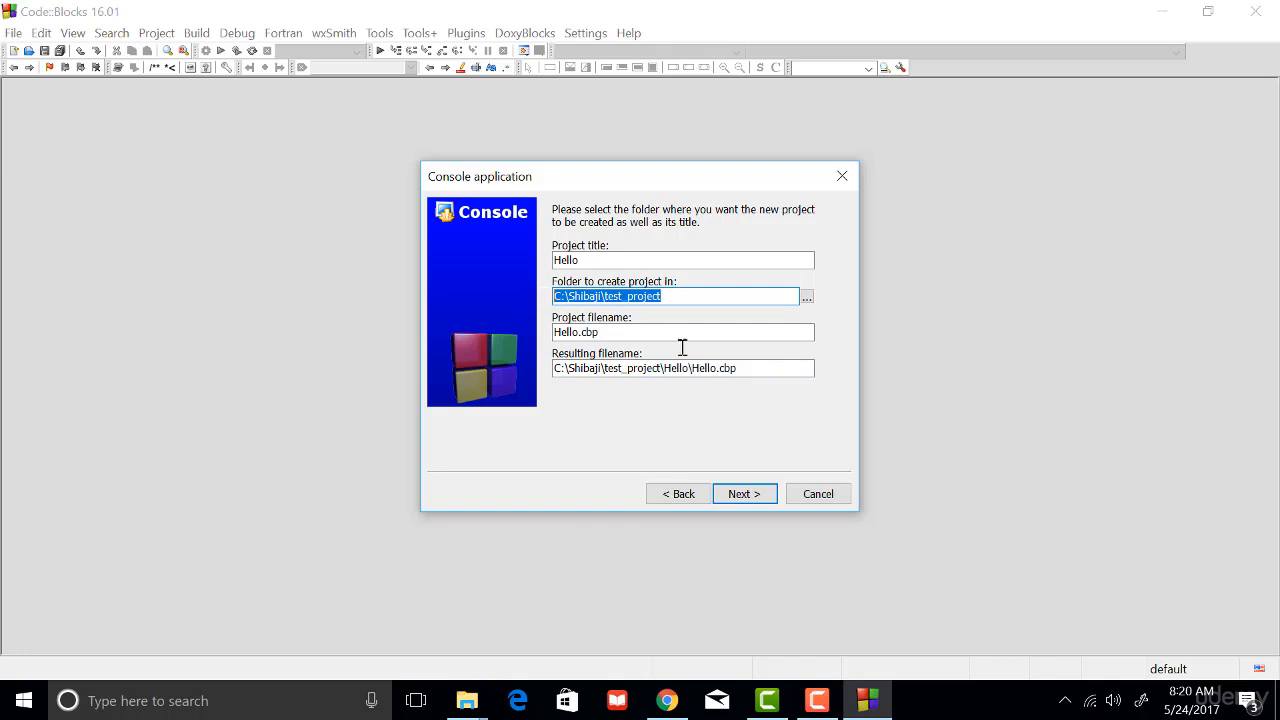
pyautogui.moveTo(663, 368); pyautogui.dragTo(684, 369)
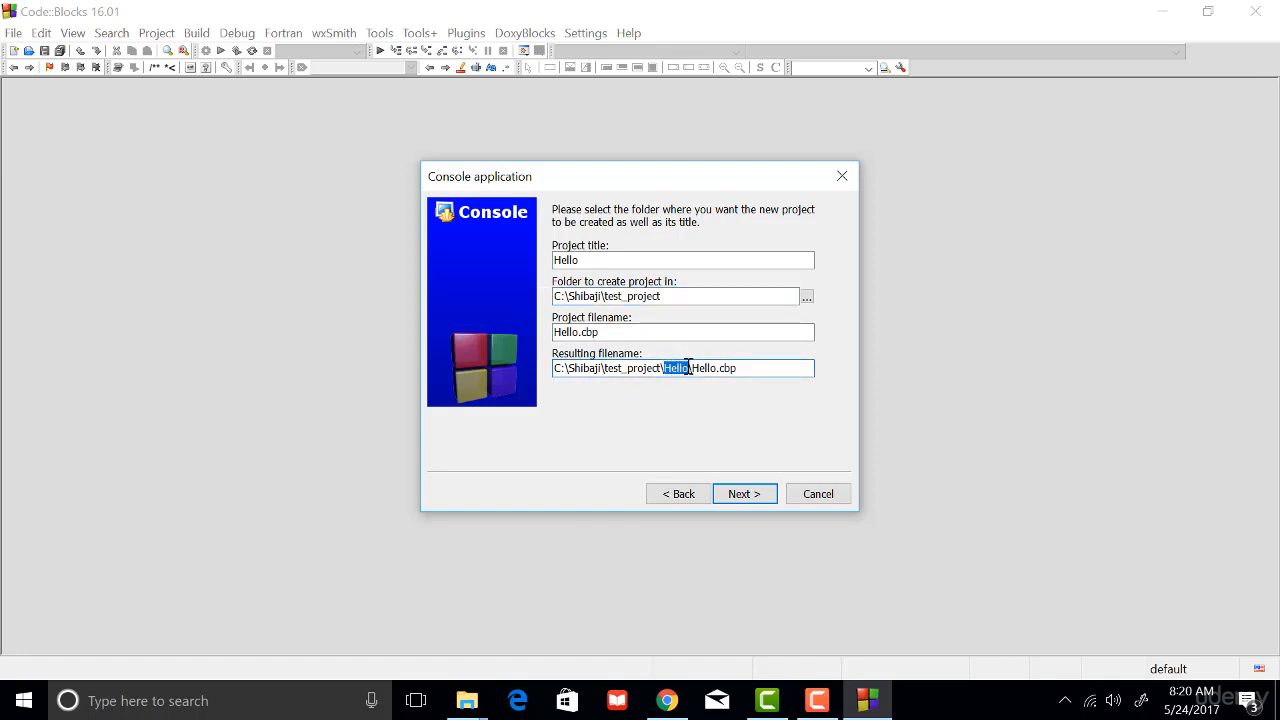
pyautogui.moveTo(582, 261); pyautogui.dragTo(541, 263)
pyautogui.moveTo(694, 368); pyautogui.dragTo(746, 368)
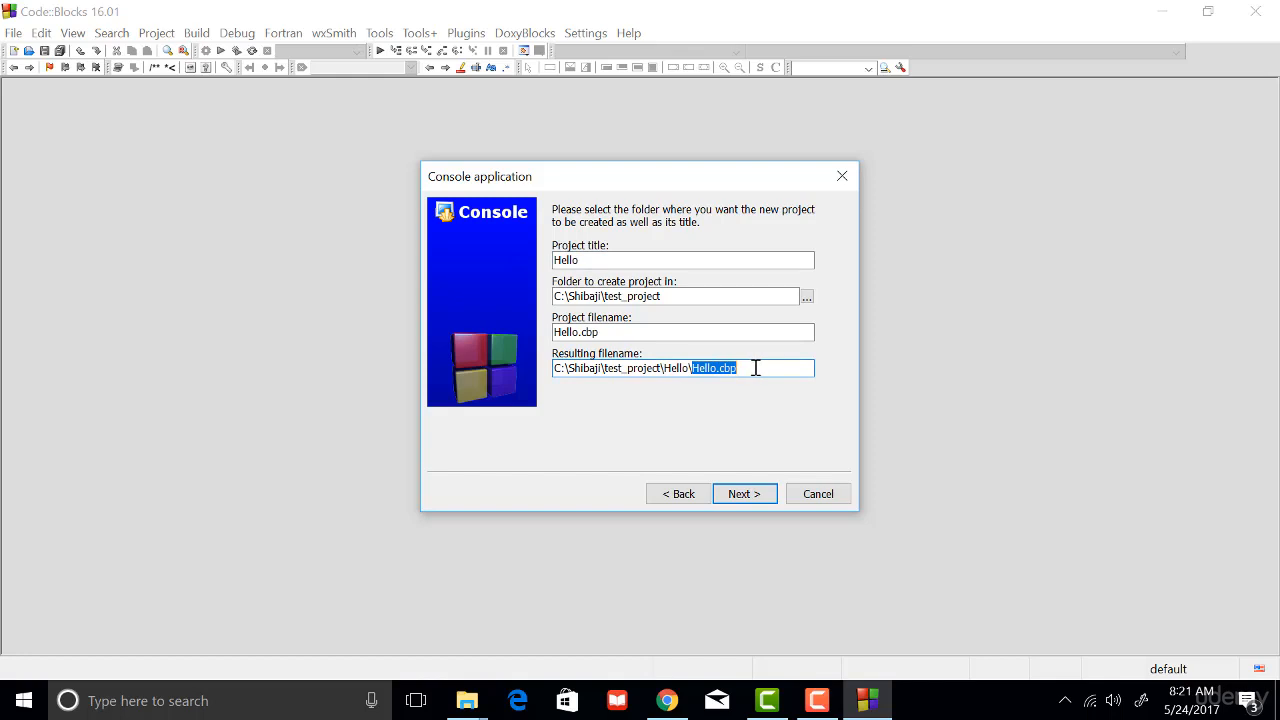
# - Keep the GNU GCC Compiler with both the Debug and Release configurations and finish creating the Hello project
pyautogui.click(743, 496)
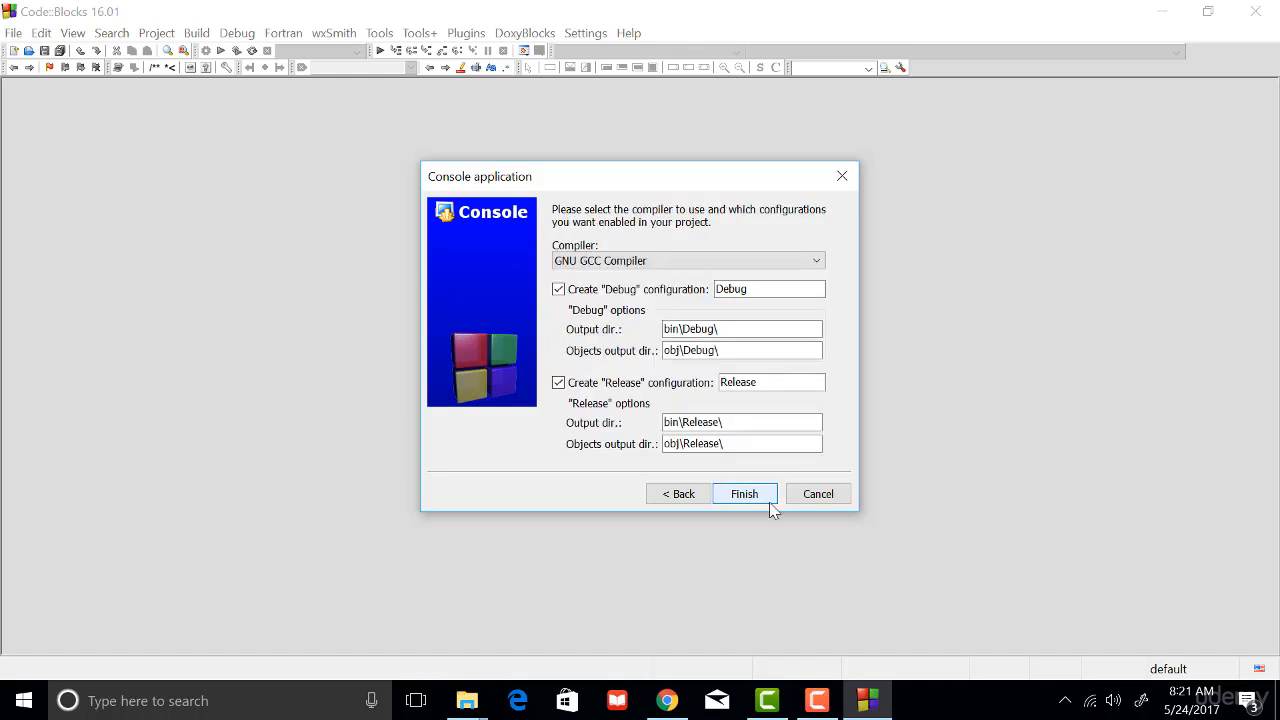
pyautogui.click(647, 259)
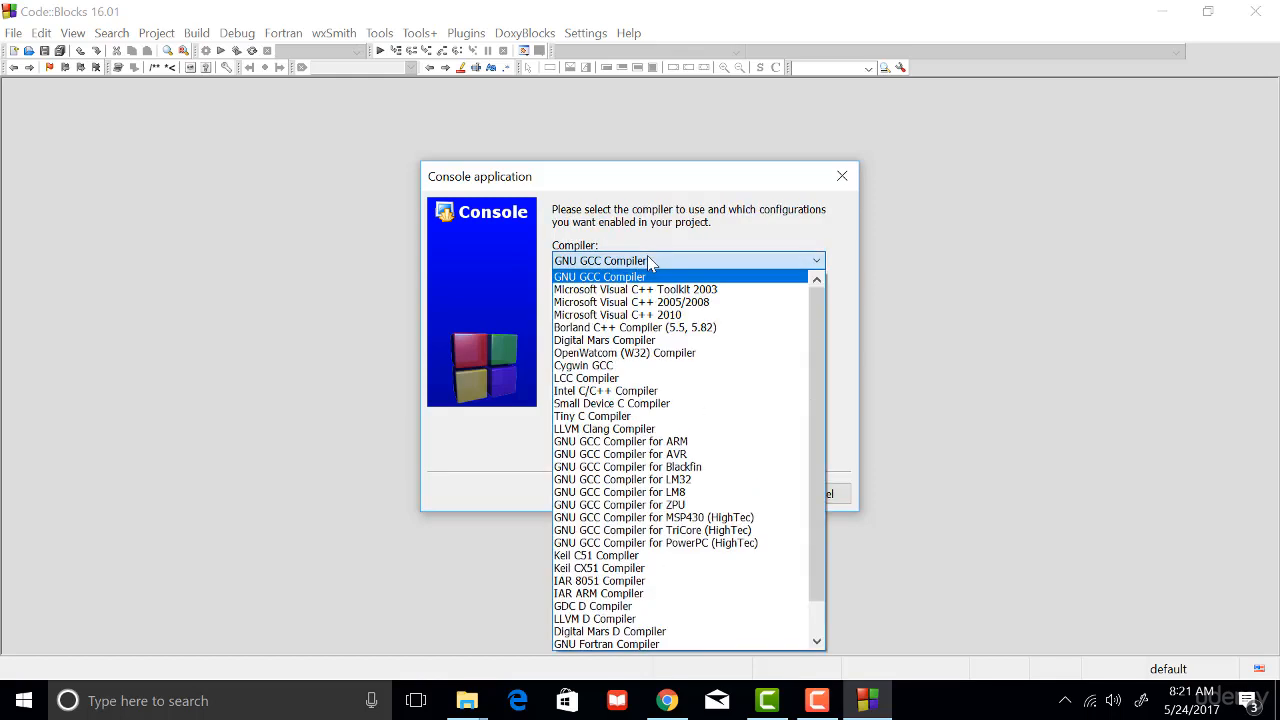
pyautogui.click(647, 258)
pyautogui.click(750, 497)
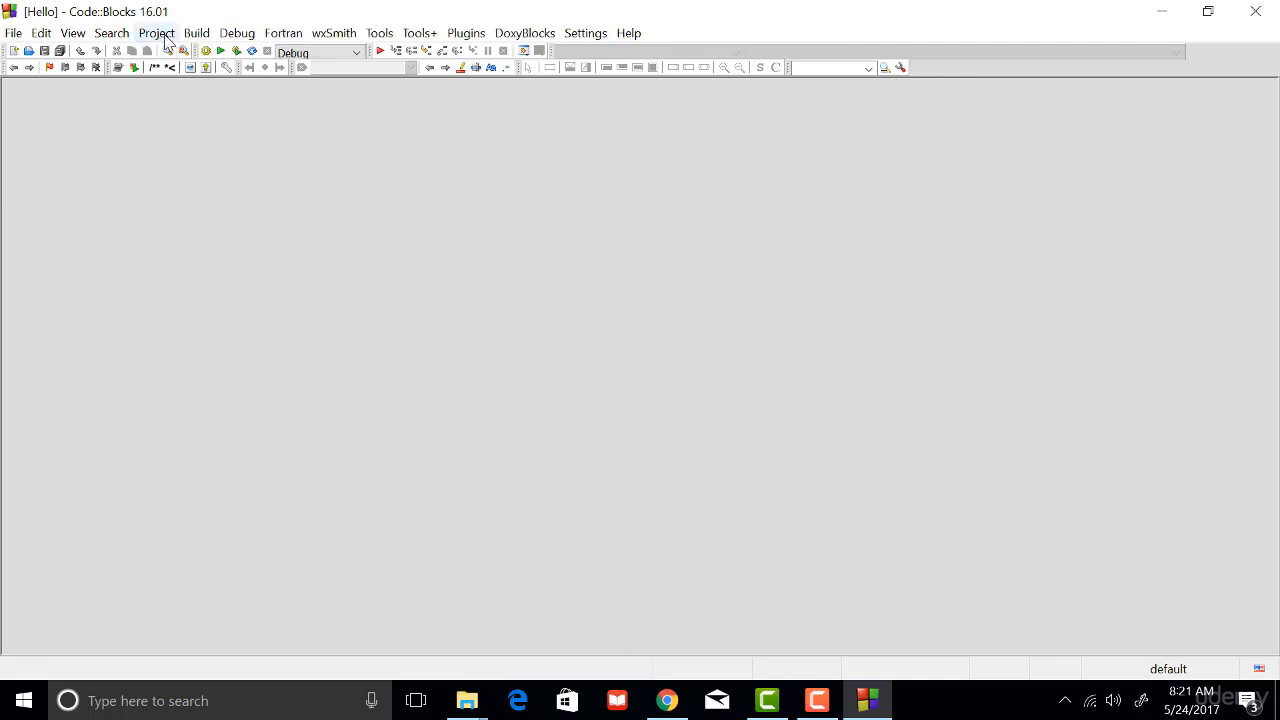
# - Show the Management pane so the Hello project tree can be accessed
pyautogui.click(160, 34)
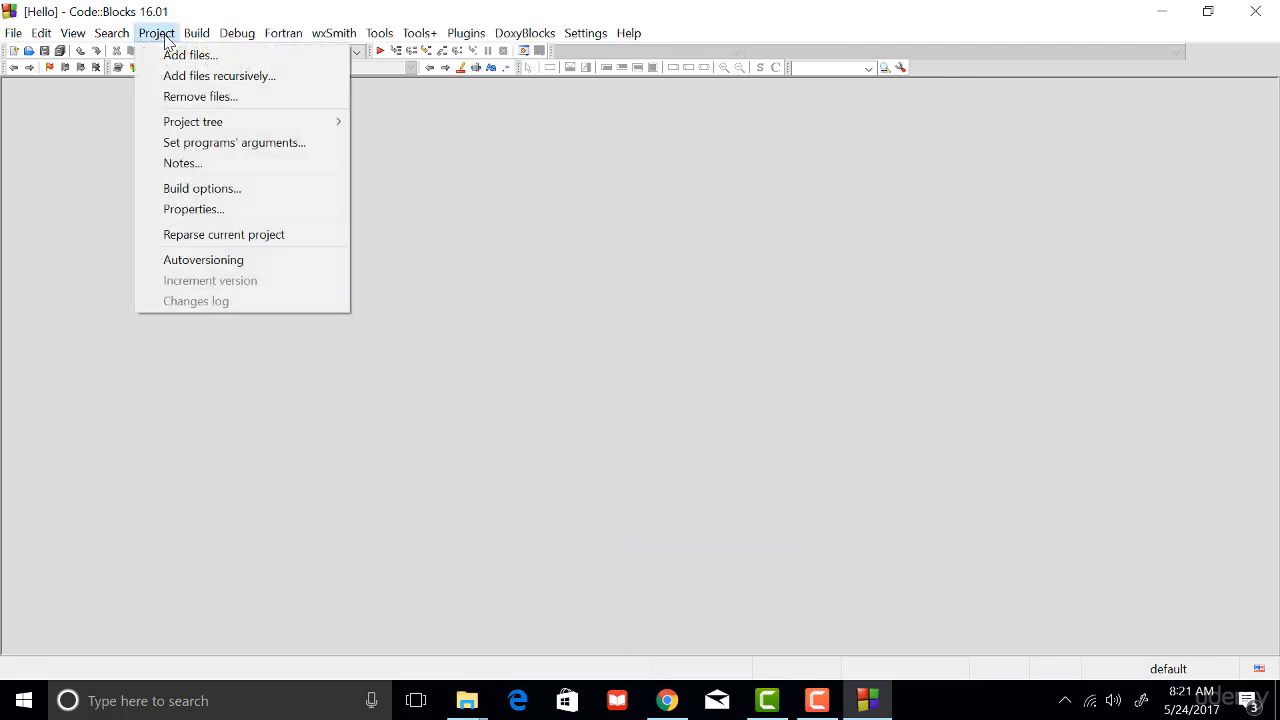
pyautogui.moveTo(135, 37)
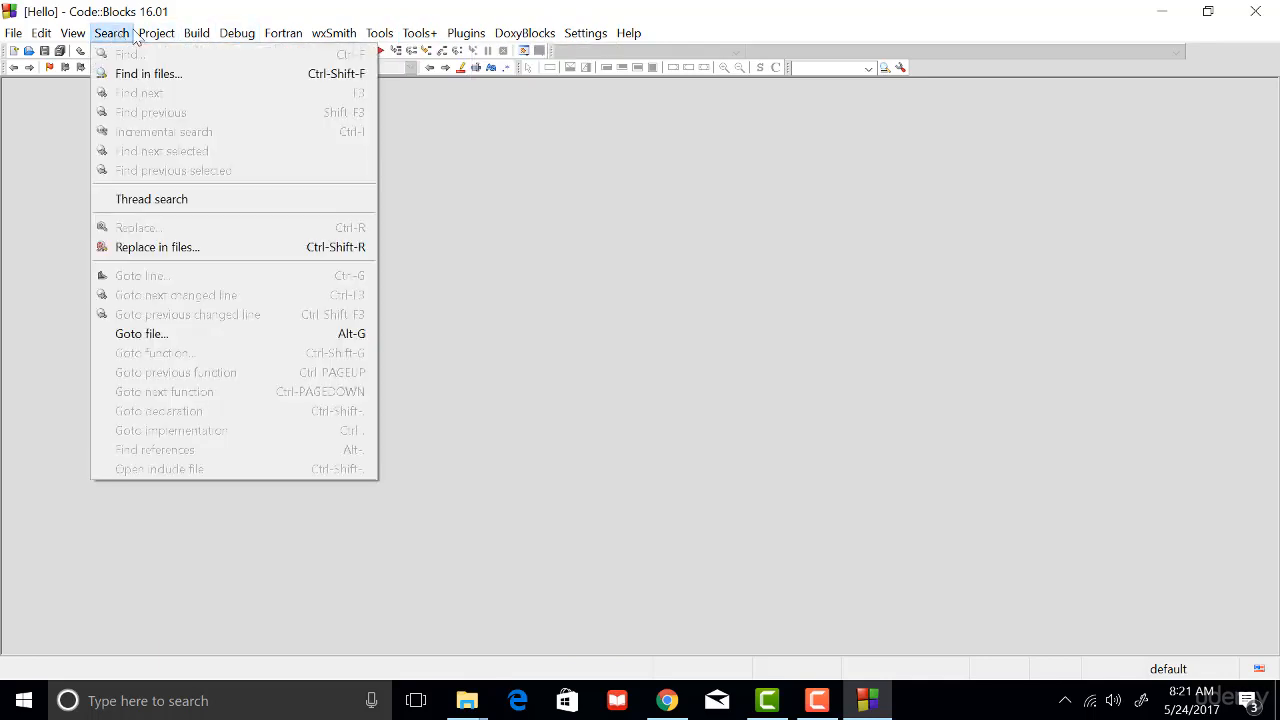
pyautogui.moveTo(72, 33)
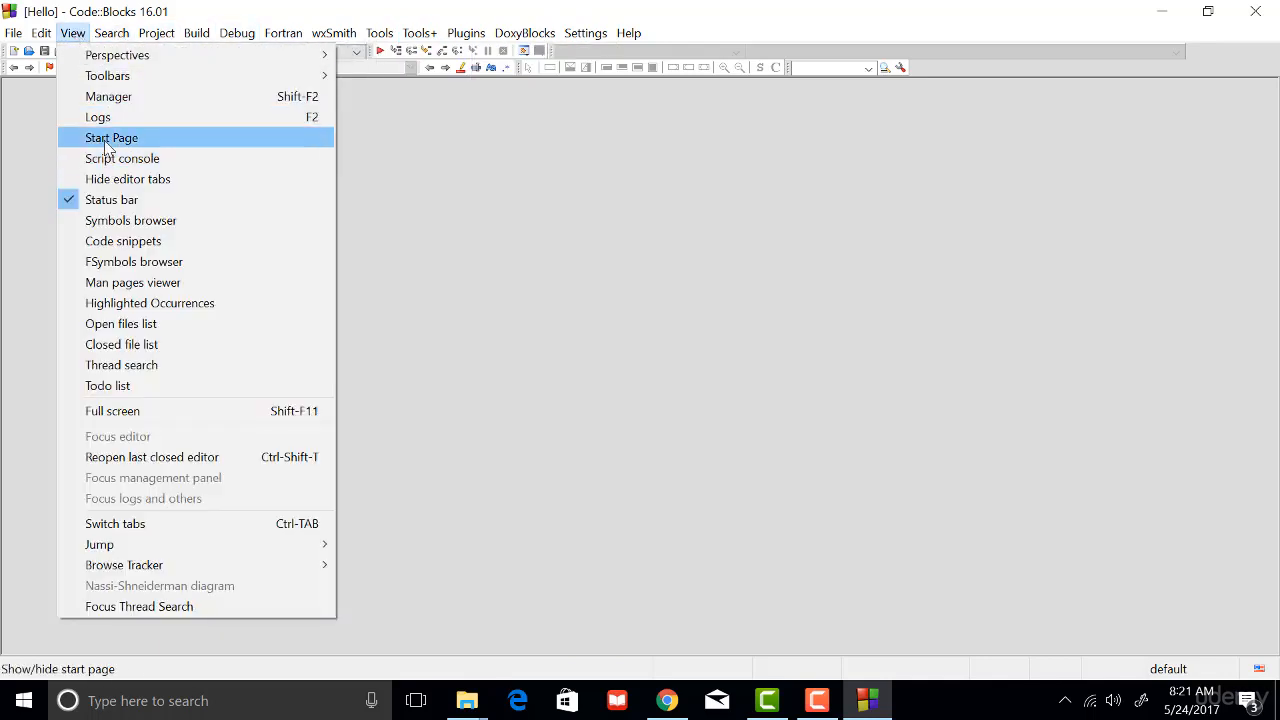
pyautogui.click(117, 96)
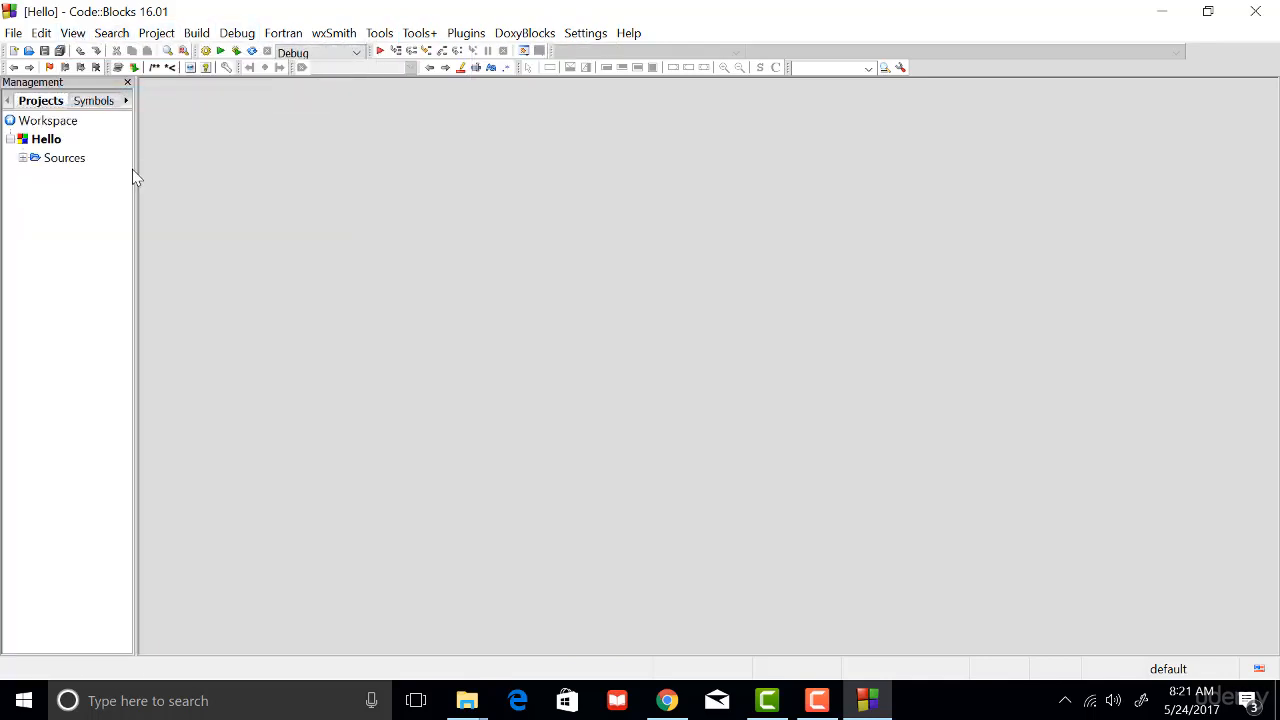
# - Widen the Management pane and open main.c from the Sources folder of the Hello project
pyautogui.moveTo(134, 169); pyautogui.dragTo(226, 169)
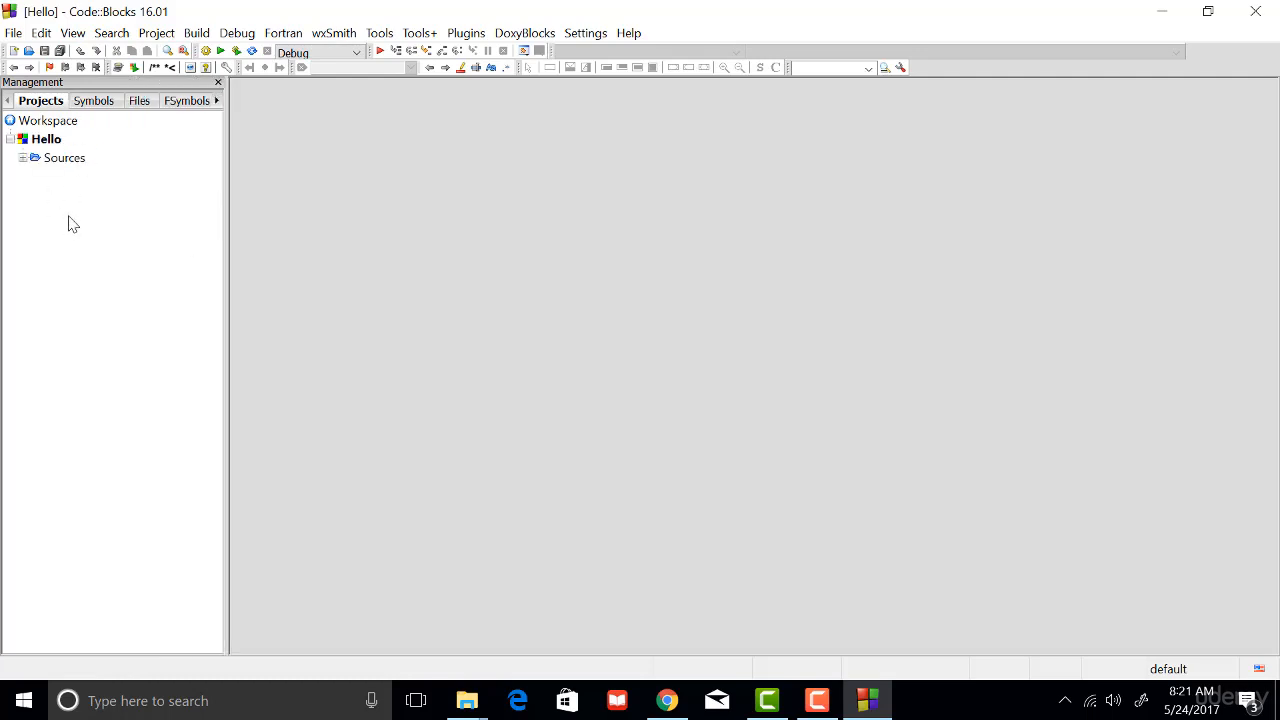
pyautogui.click(23, 158)
pyautogui.doubleClick(70, 180)
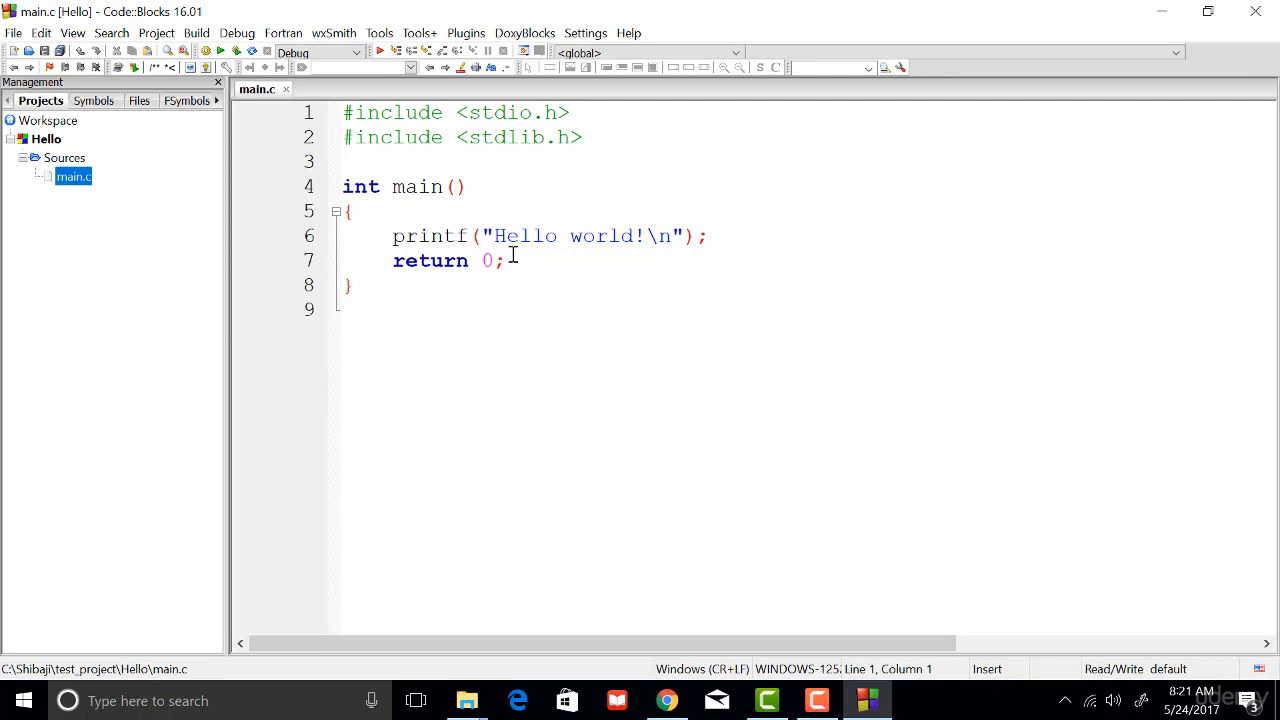
# - Build and run the Hello project, move its console window aside and close it once the program has finished
pyautogui.click(196, 34)
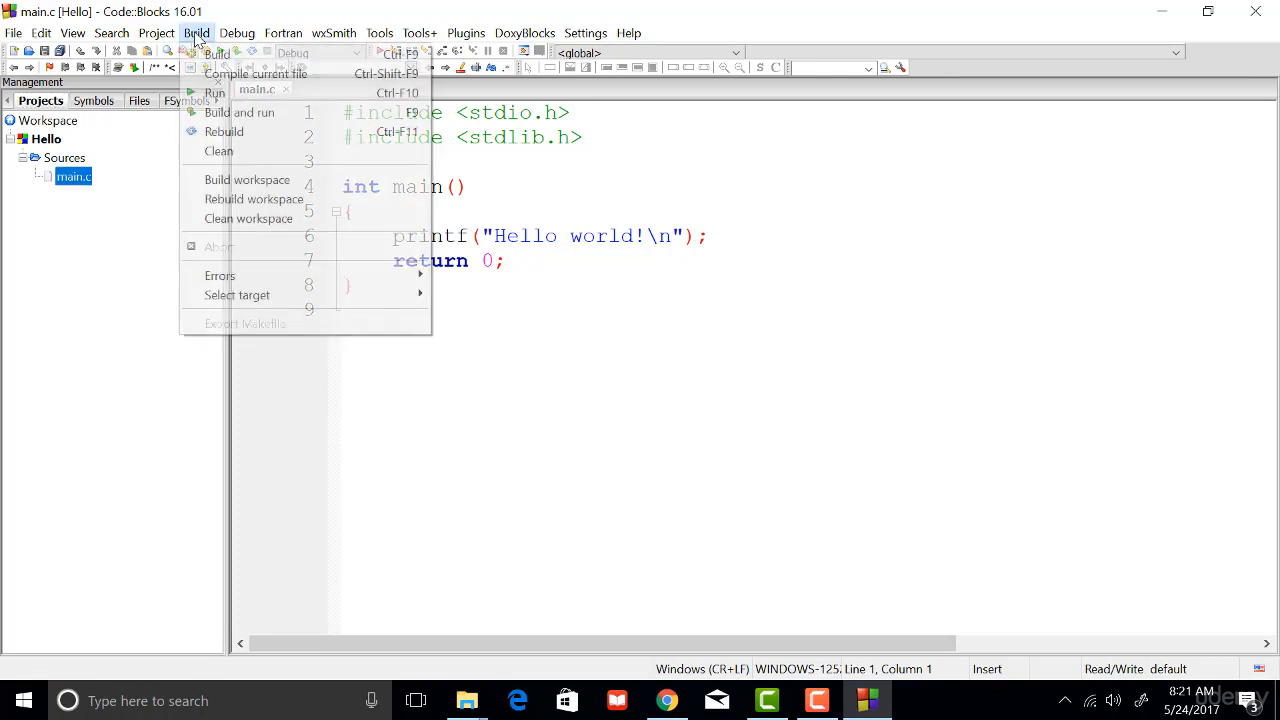
pyautogui.click(800, 380)
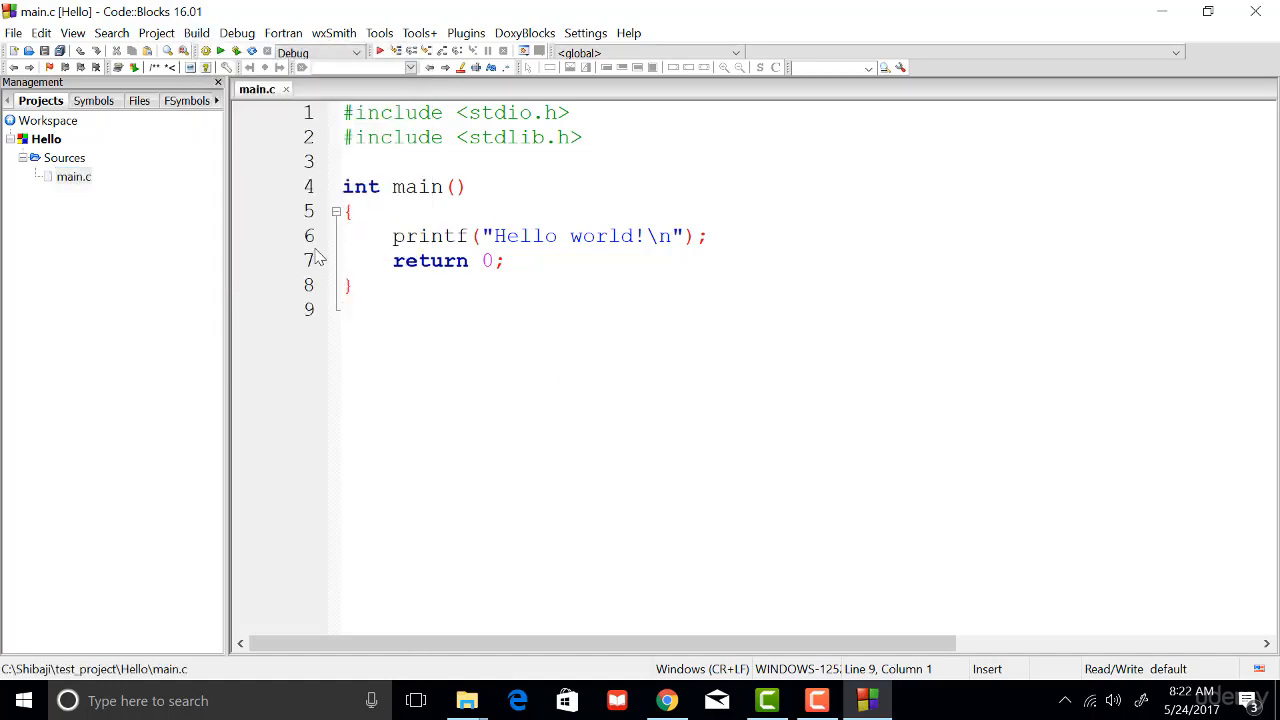
pyautogui.click(192, 35)
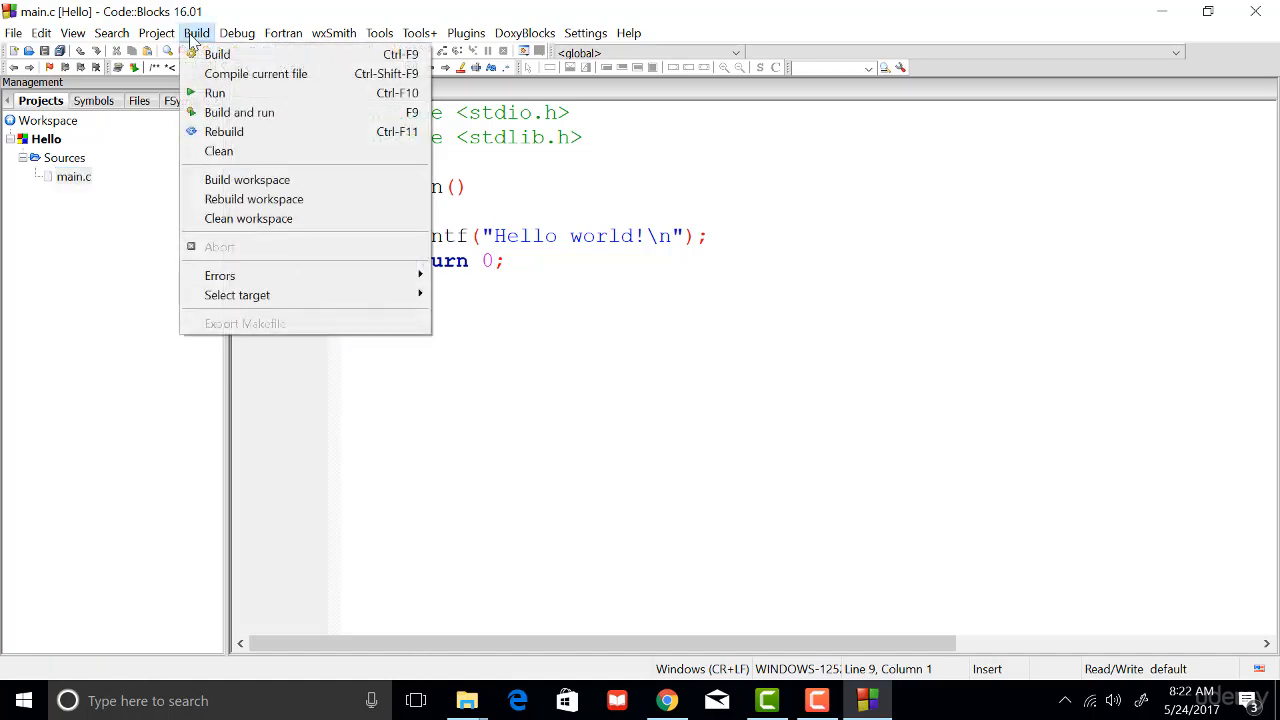
pyautogui.click(216, 117)
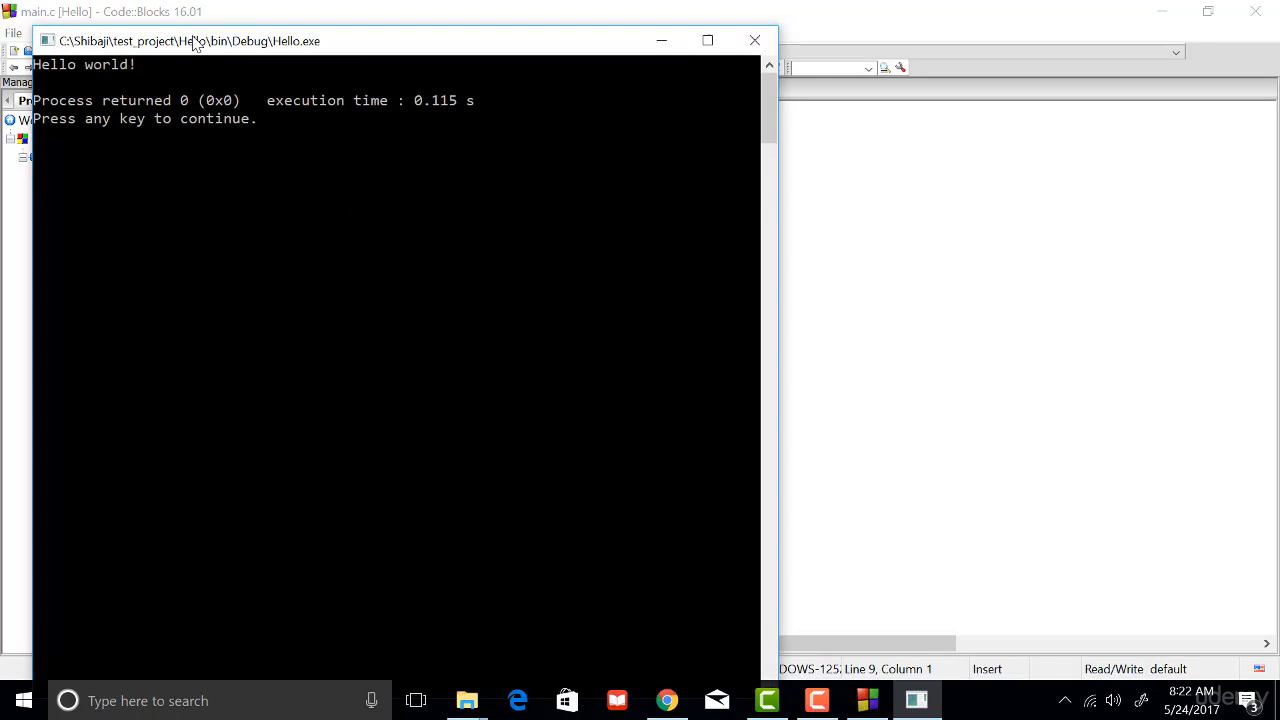
pyautogui.moveTo(193, 45); pyautogui.dragTo(662, 83)
pyautogui.press('Return')
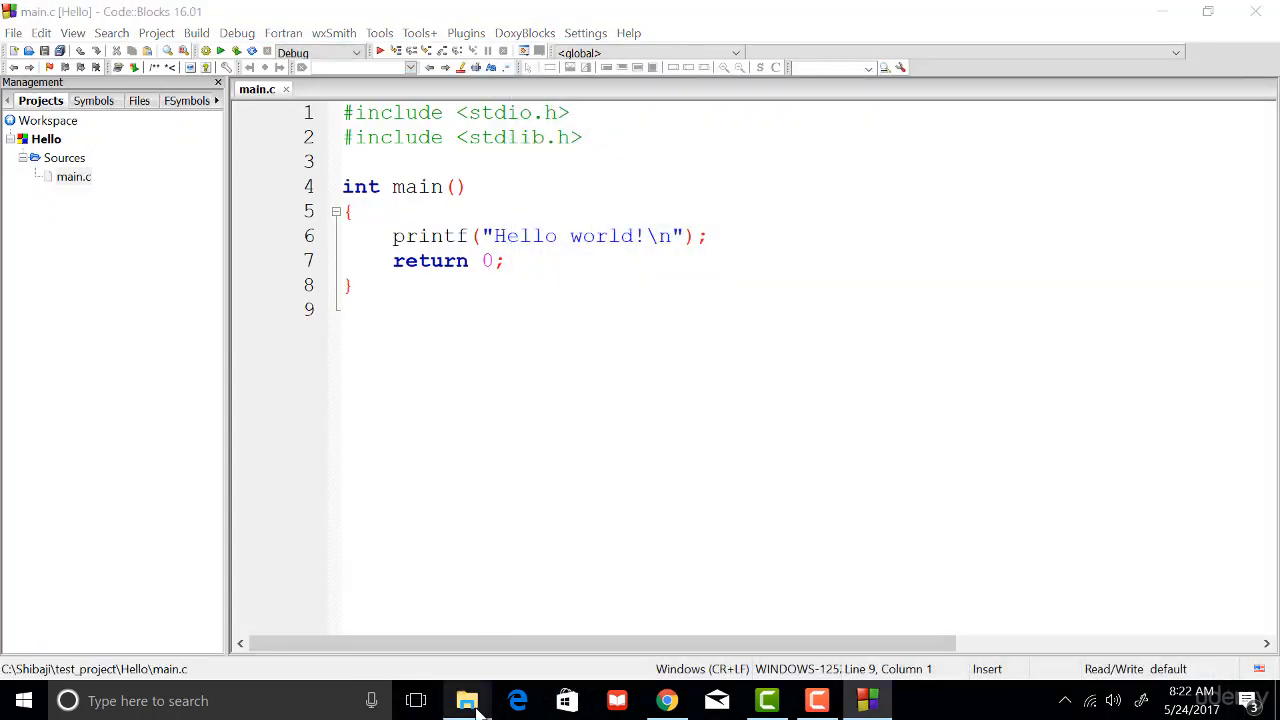
# - Switch to File Explorer and browse the Code::Blocks installation folder at C:\Program Files (x86)\CodeBlocks
pyautogui.moveTo(467, 700)
pyautogui.click(402, 636)
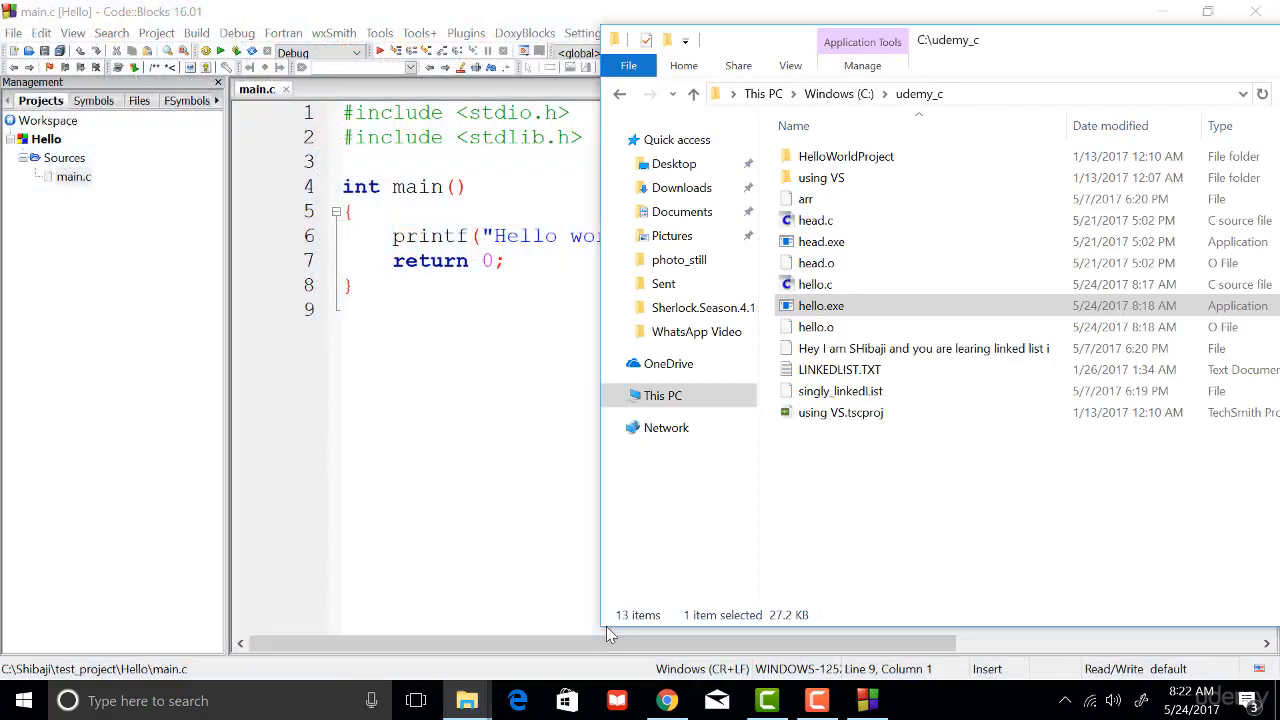
pyautogui.click(845, 93)
pyautogui.click(858, 208)
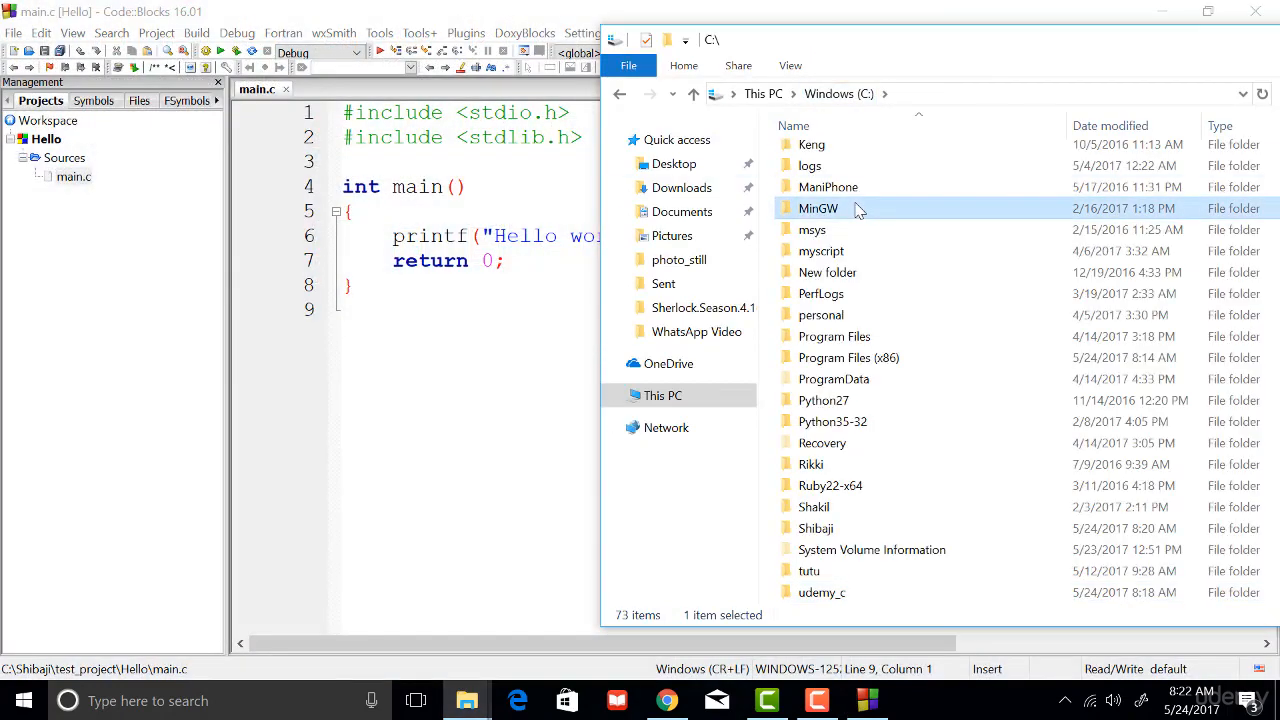
pyautogui.write('pr')
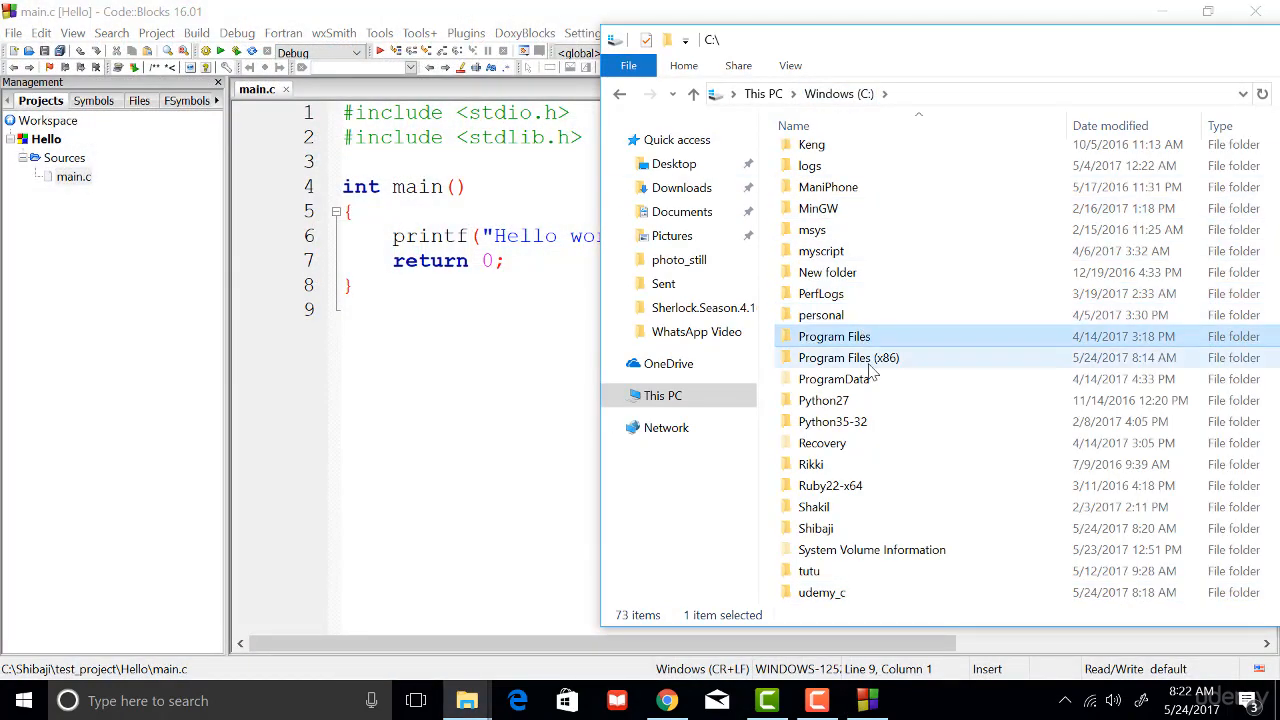
pyautogui.doubleClick(872, 366)
pyautogui.click(838, 306)
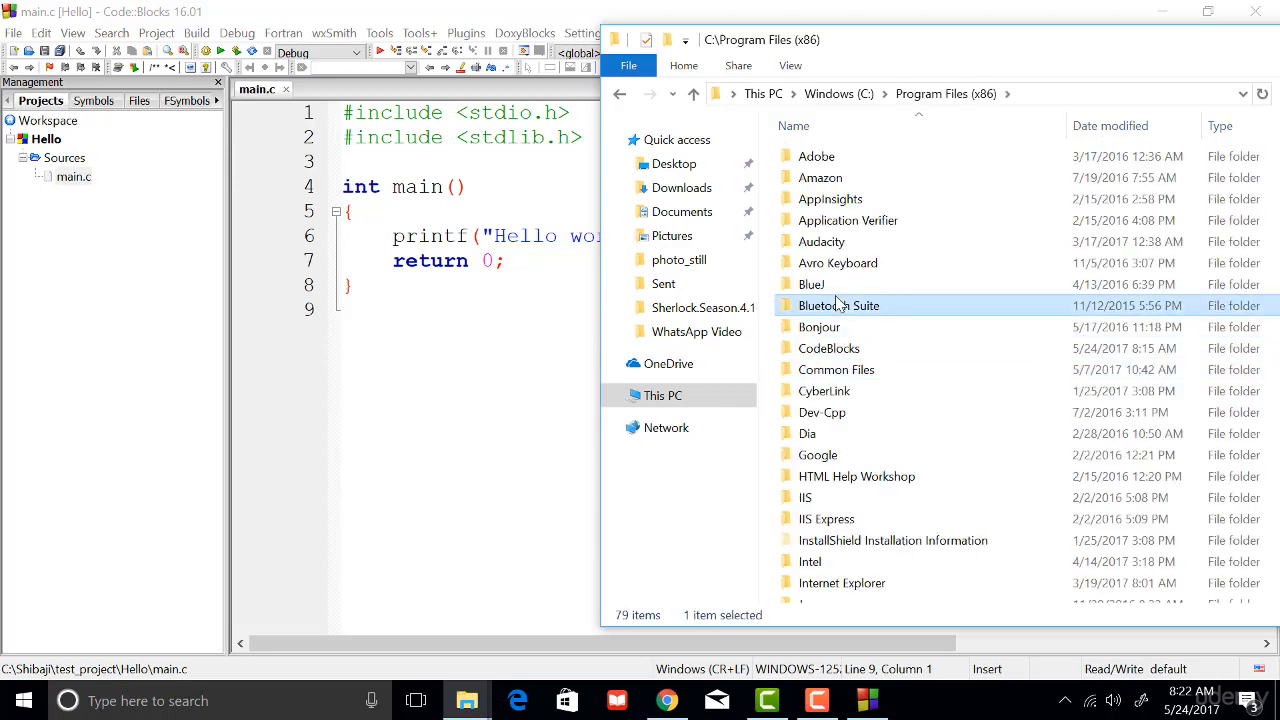
pyautogui.doubleClick(851, 348)
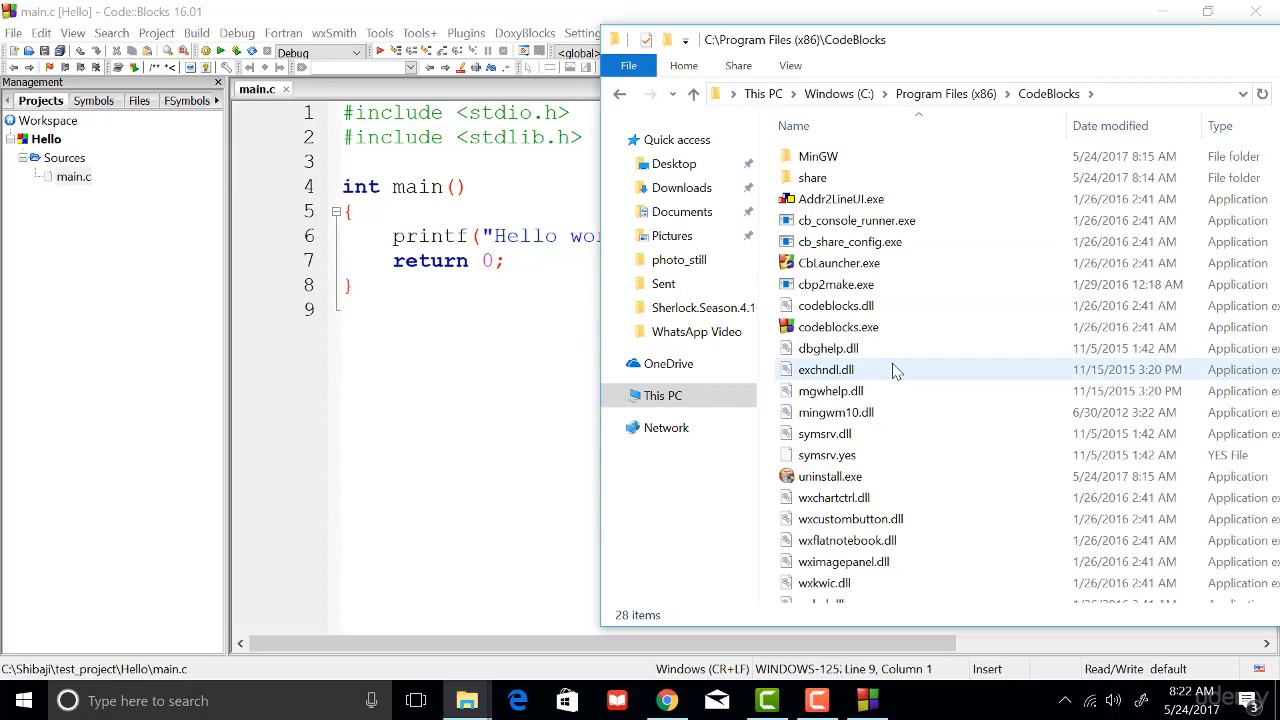
pyautogui.scroll(-2, 893, 369)
pyautogui.scroll(2, 891, 368)
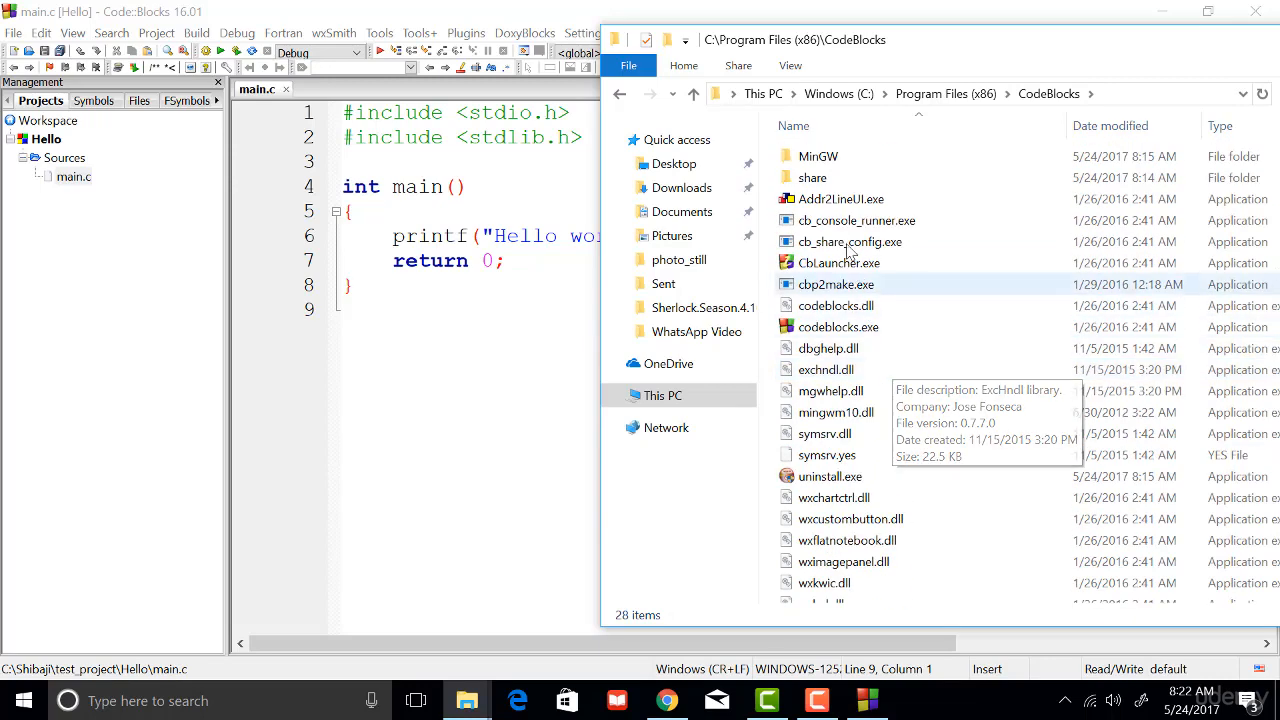
# - Open the MinGW\bin folder inside the CodeBlocks folder and locate the gcc.exe compiler
pyautogui.doubleClick(841, 158)
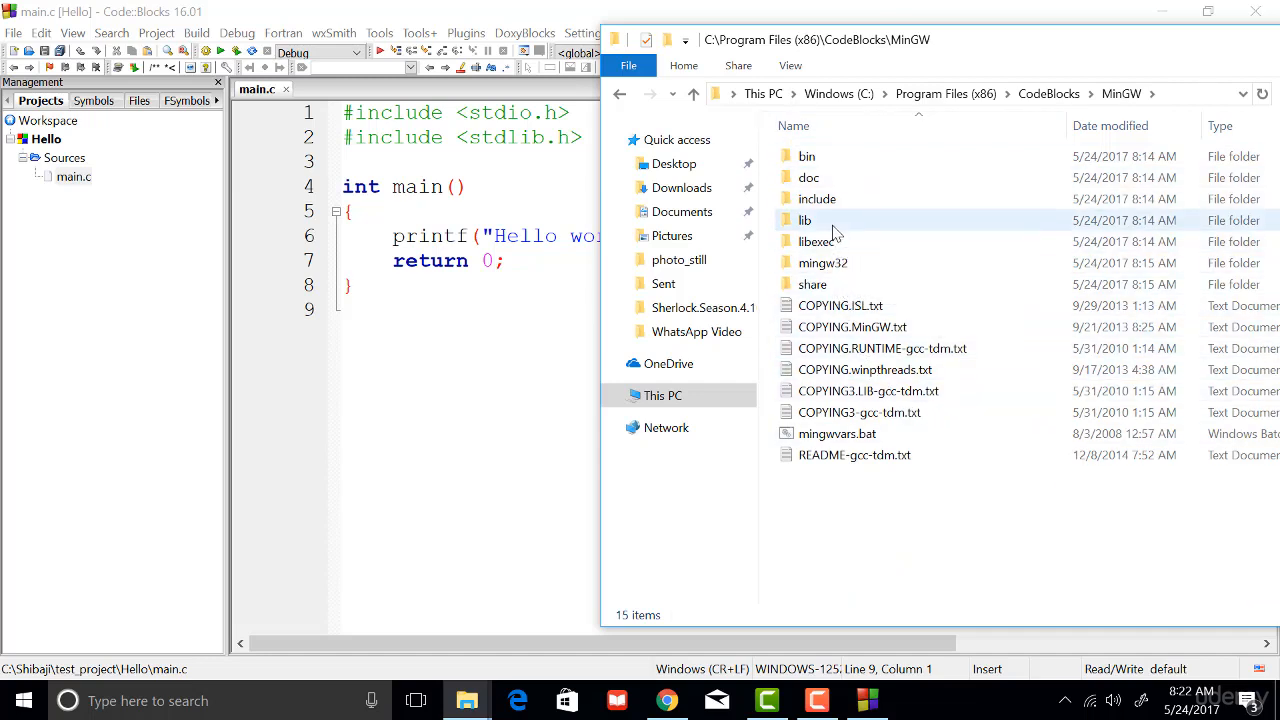
pyautogui.doubleClick(818, 163)
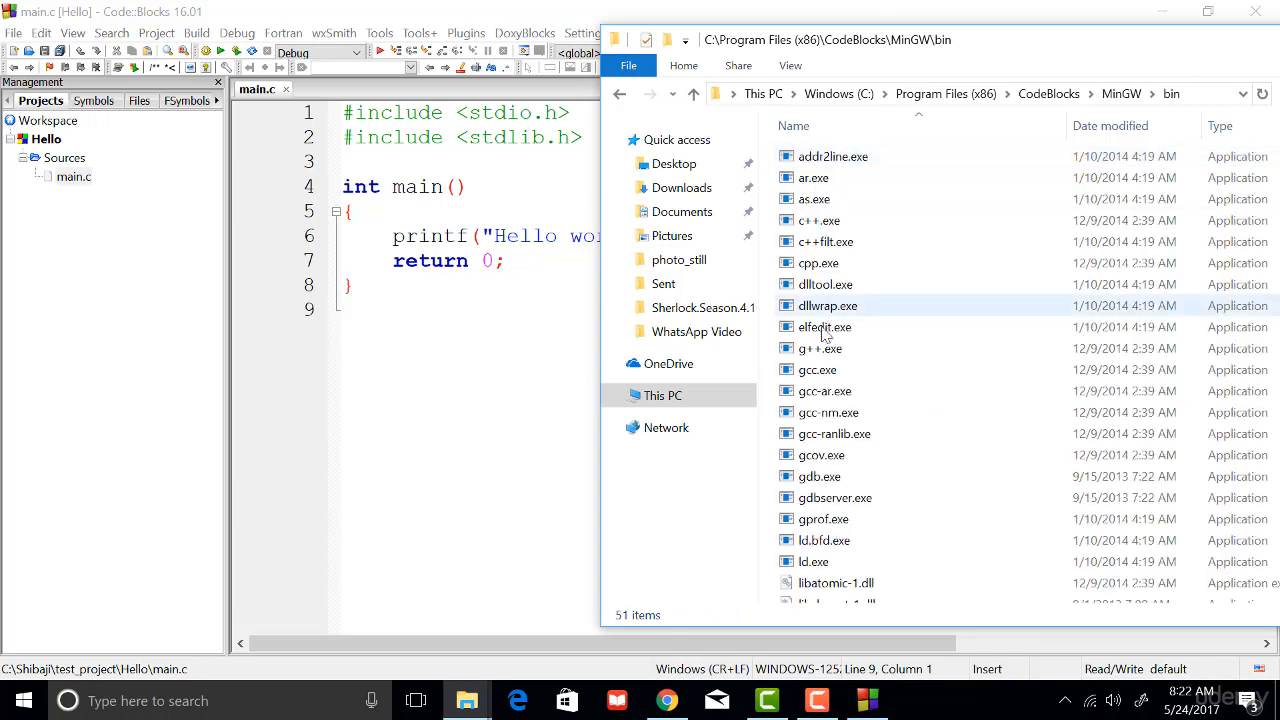
pyautogui.click(817, 372)
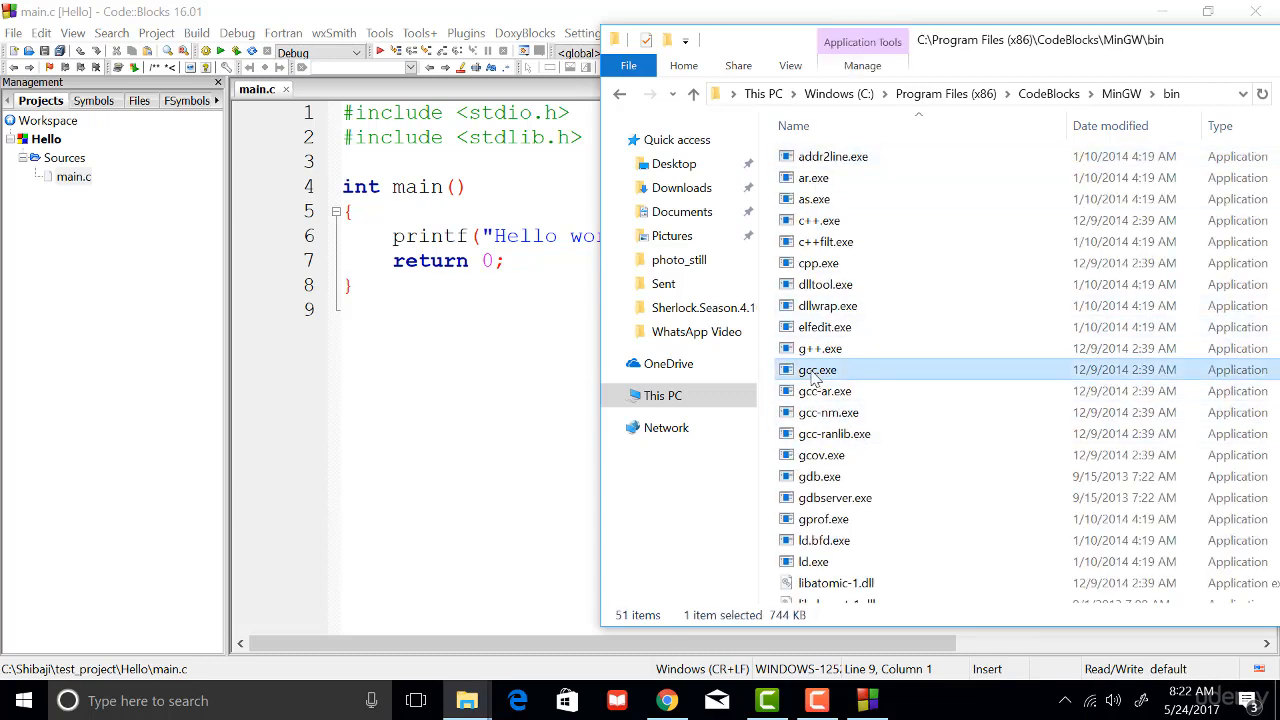